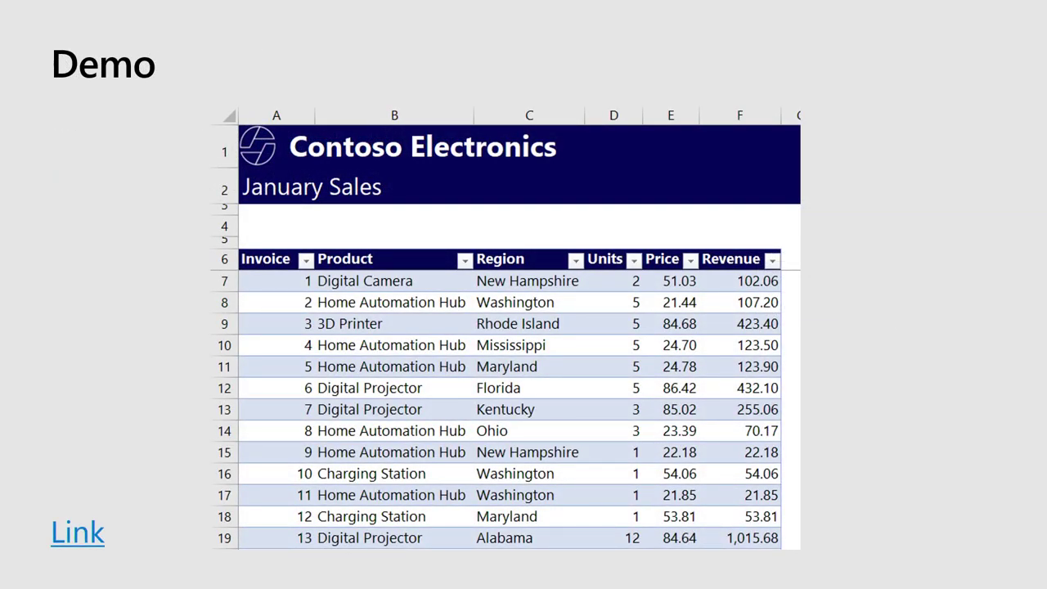
Leave the slide show, switch to the Excel workbook and enter =UNIQUE(Sales[Product]) in cell H9.
key(Escape)
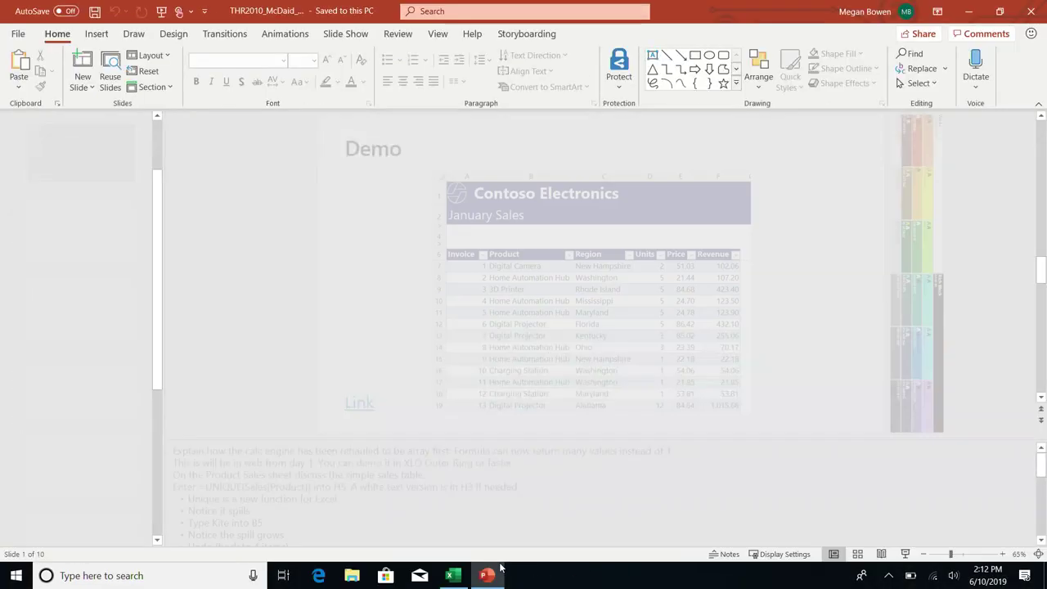
click(458, 577)
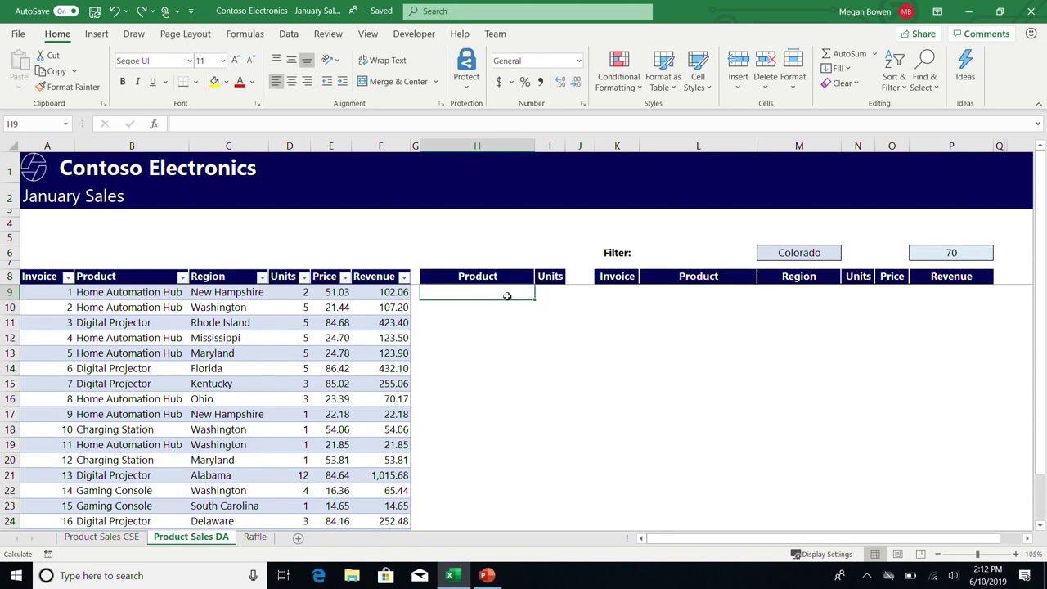
text(=)
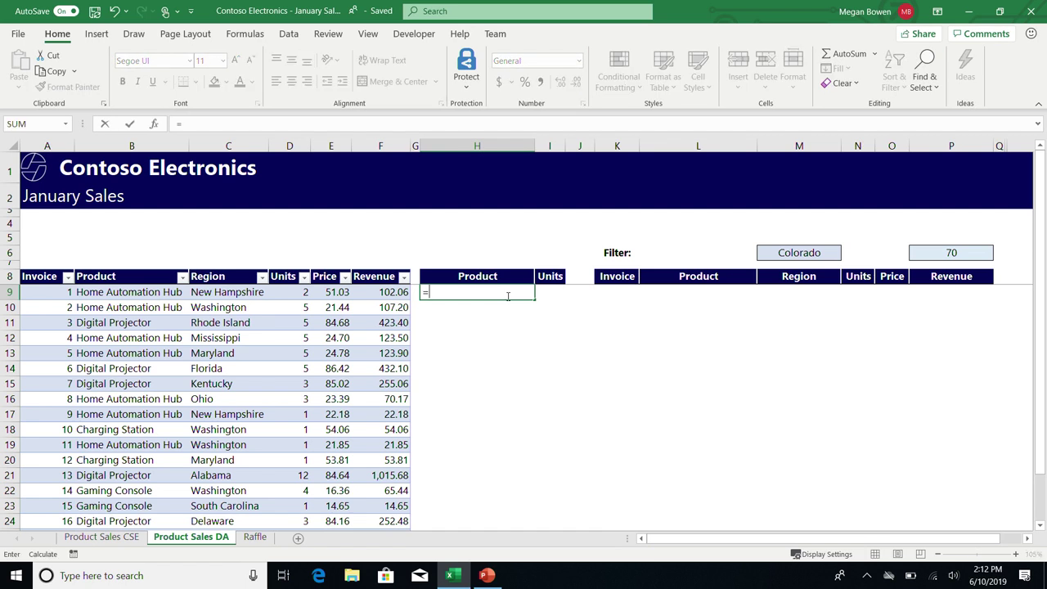
text(uni)
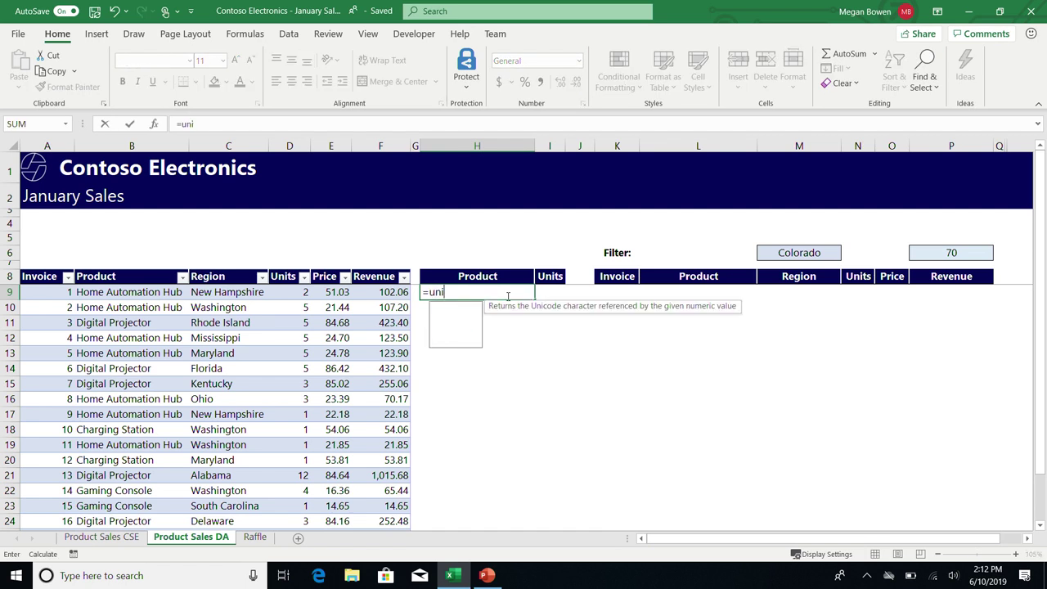
key(Down)
key(Down)
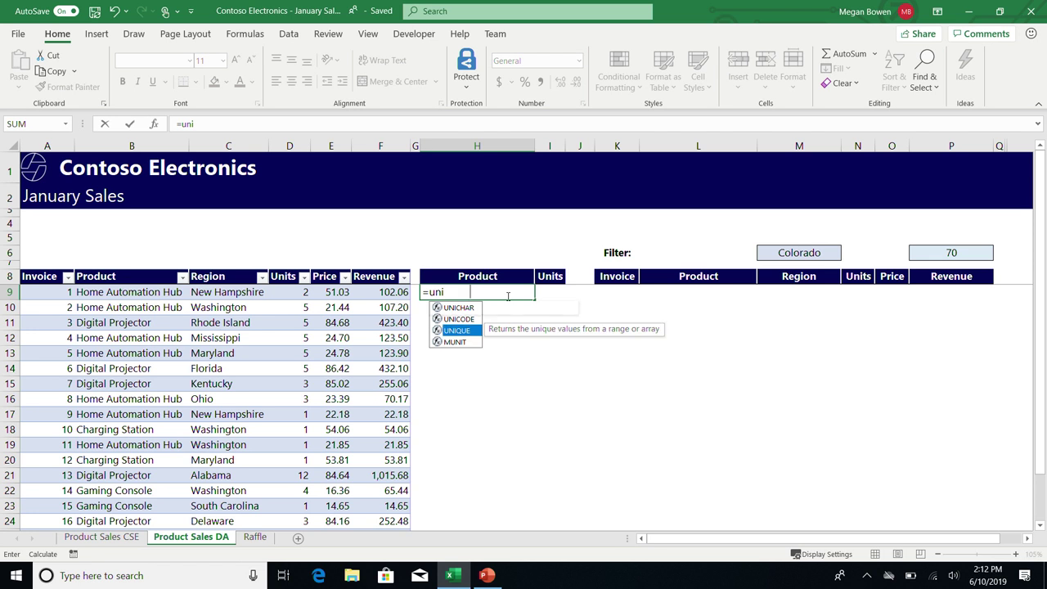
key(Tab)
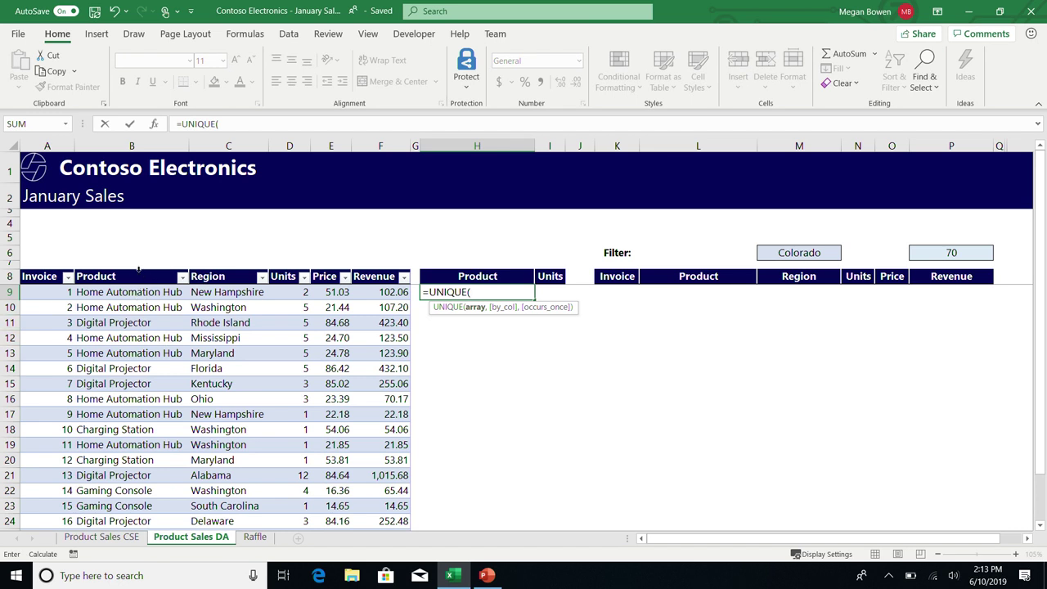
click(139, 269)
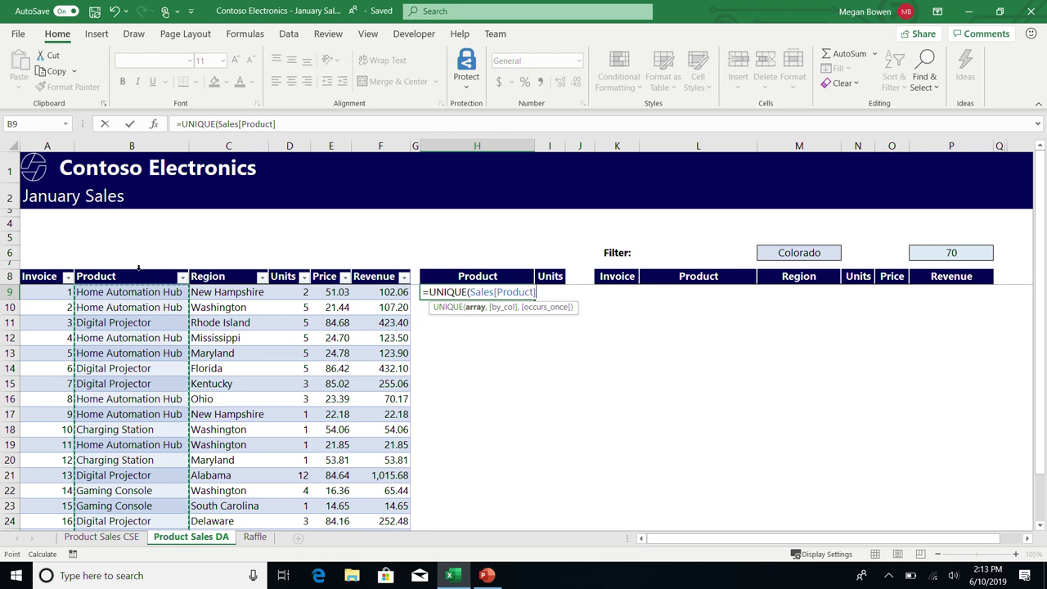
key(Return)
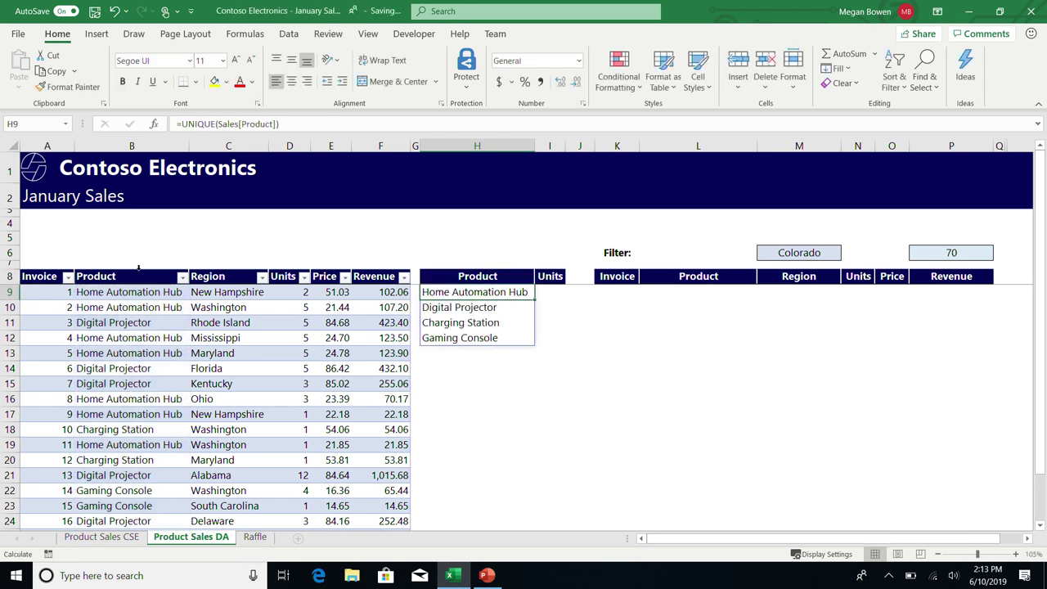
Evaluate the UNIQUE expression inside the H9 formula to inspect its array, and restore the original formula.
key(Up)
click(297, 125)
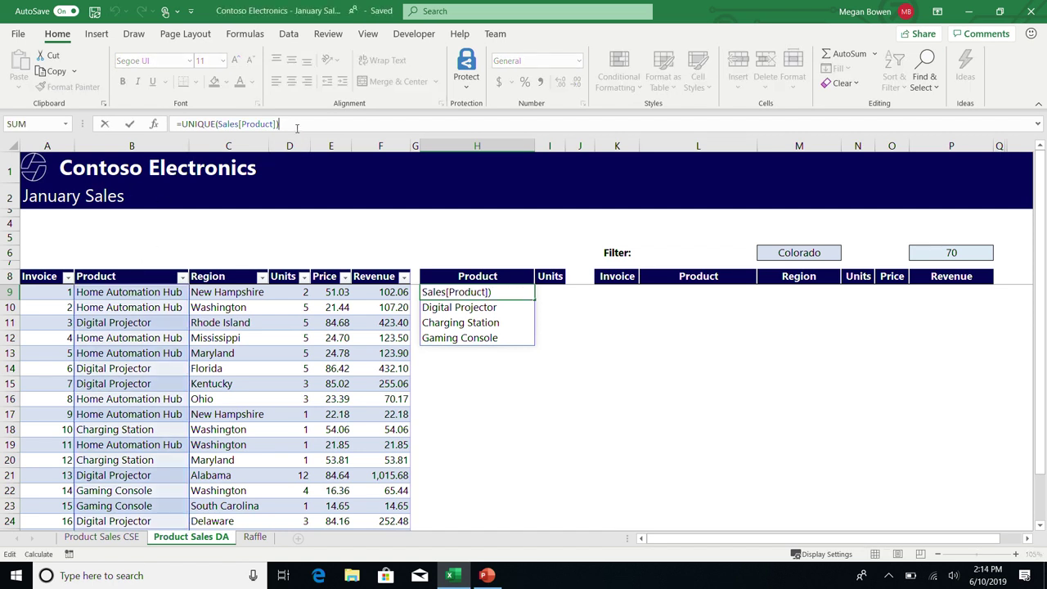
drag(297, 129, 183, 126)
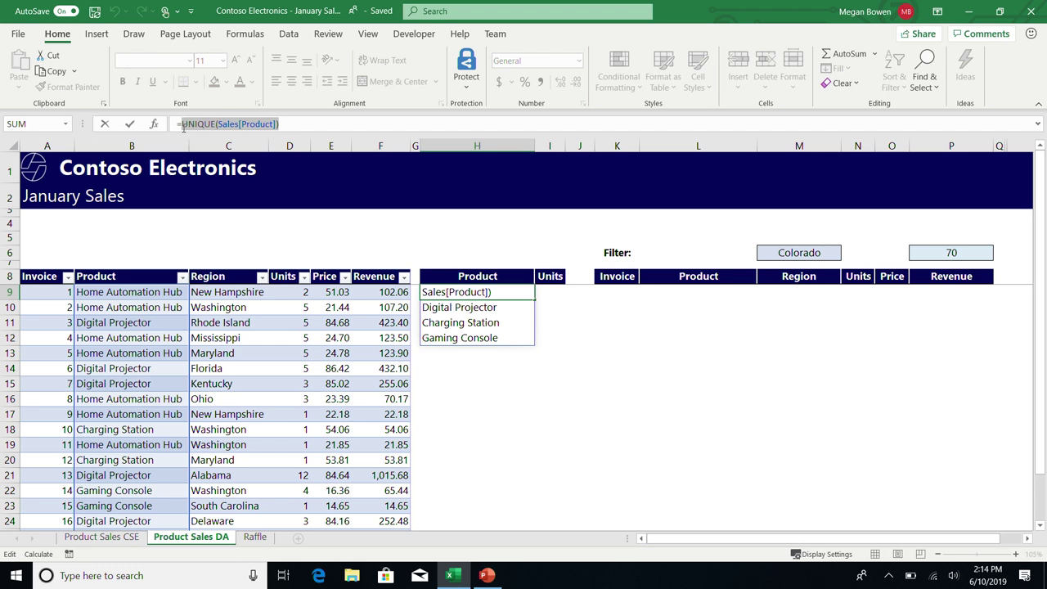
key(F9)
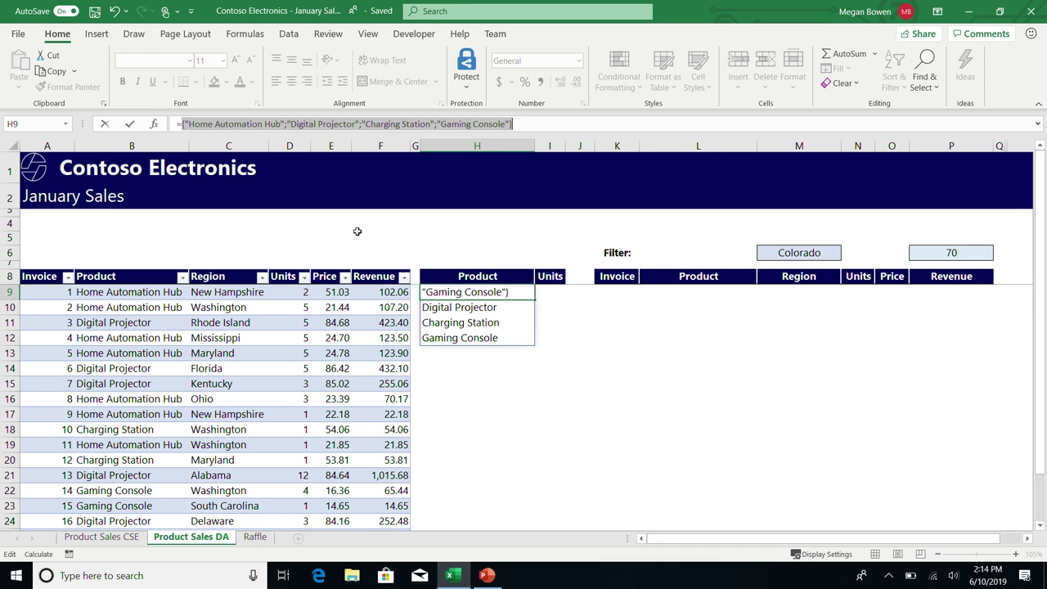
key(Escape)
key(F2)
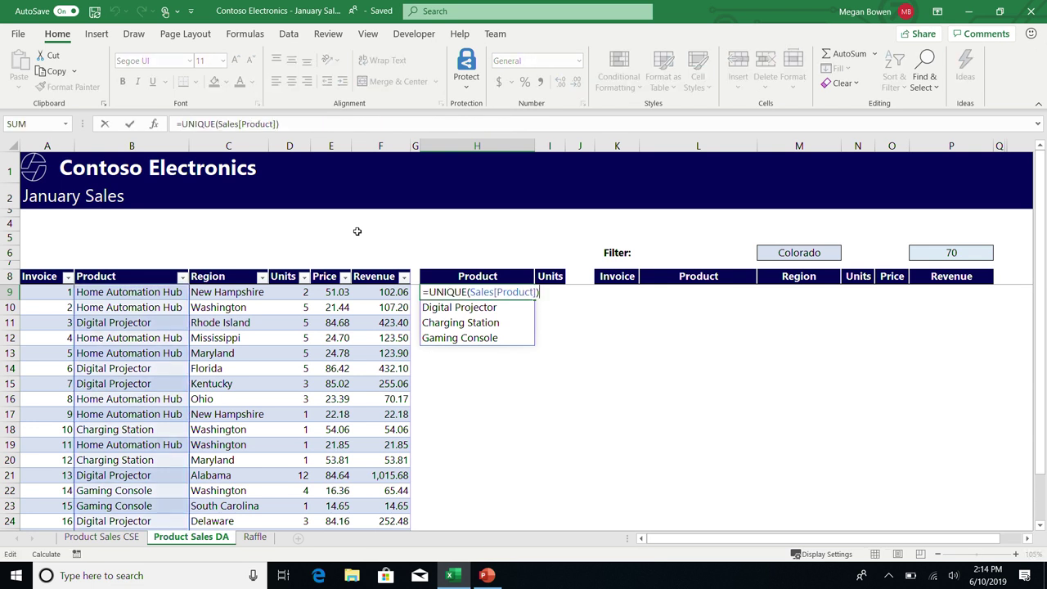
key(Return)
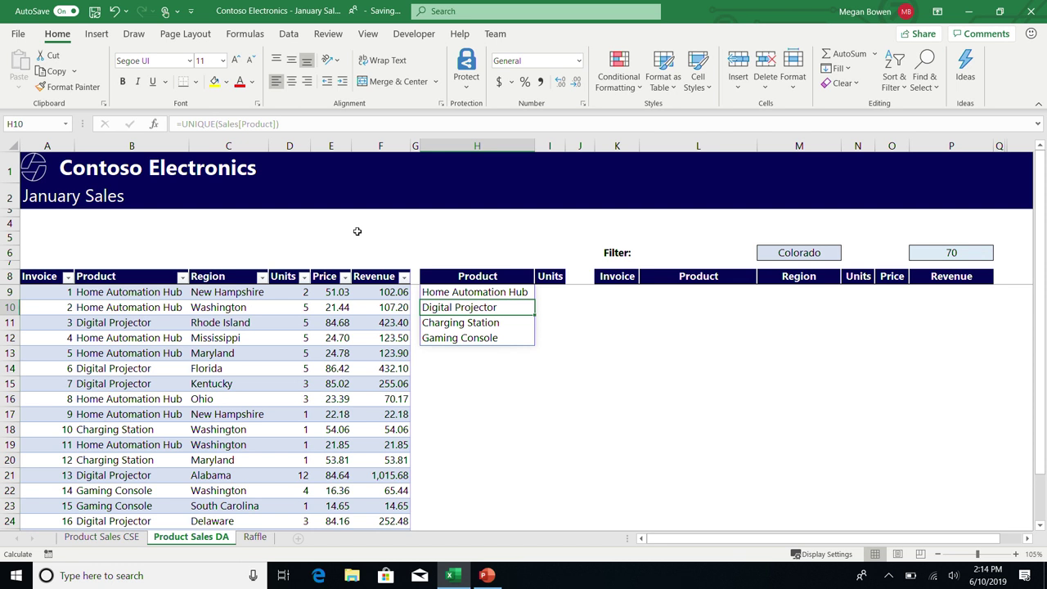
Examine the spill range border and the formula shown for the cells of the product list in column H.
key(Right)
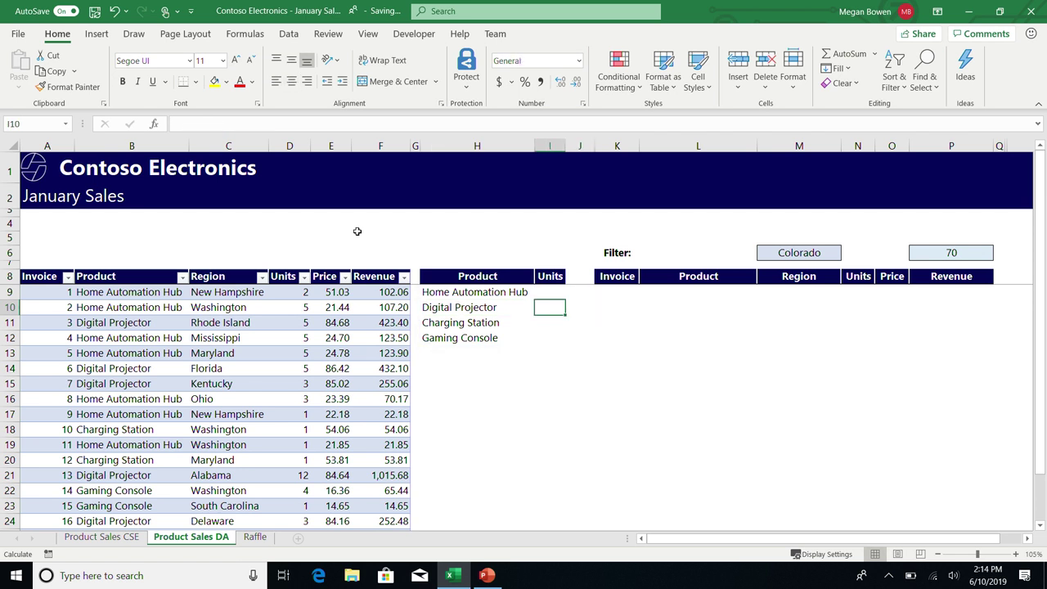
key(Left)
key(Right)
key(Left)
key(Right)
key(Left)
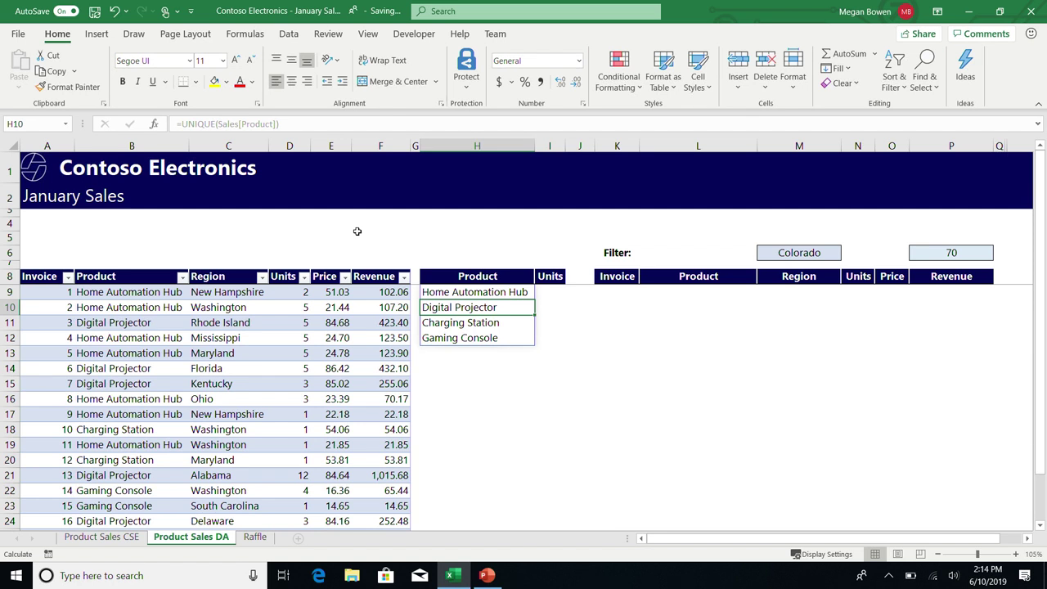
key(Up)
key(Down)
key(Up)
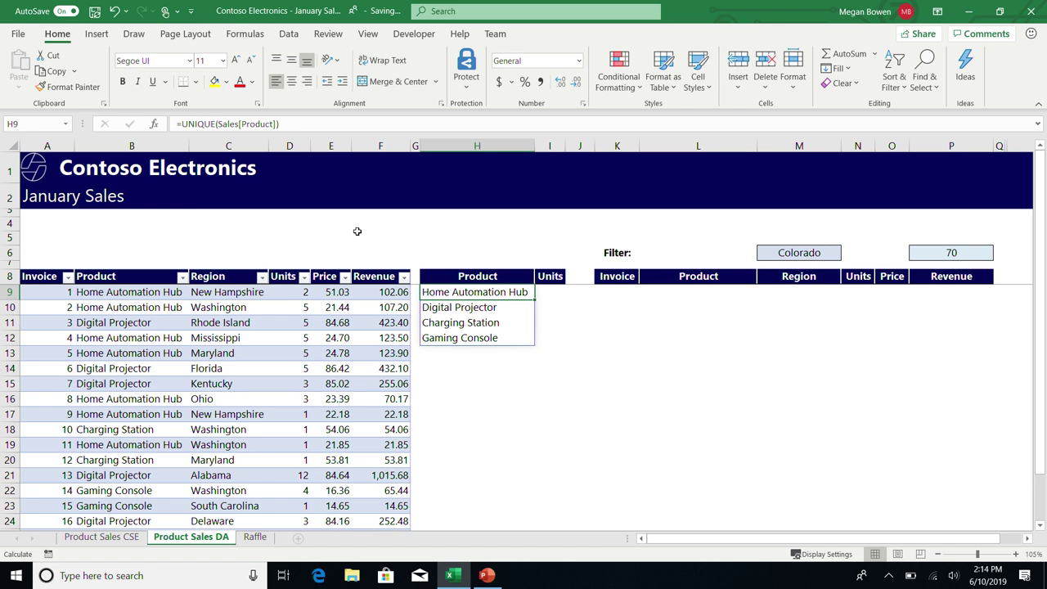
key(Down)
key(Down)
key(Down)
key(Up)
key(Up)
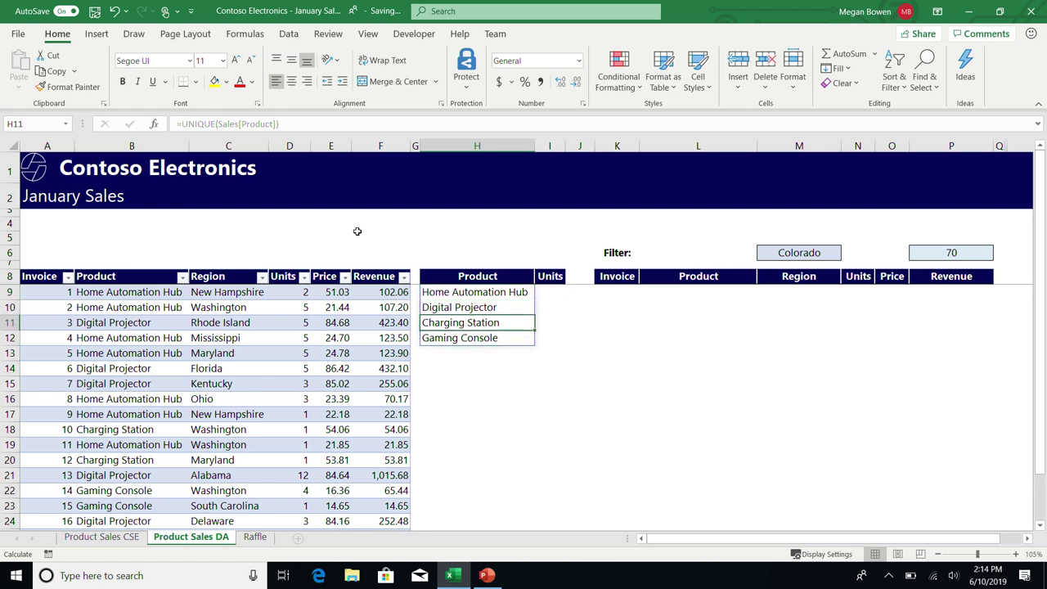
key(Up)
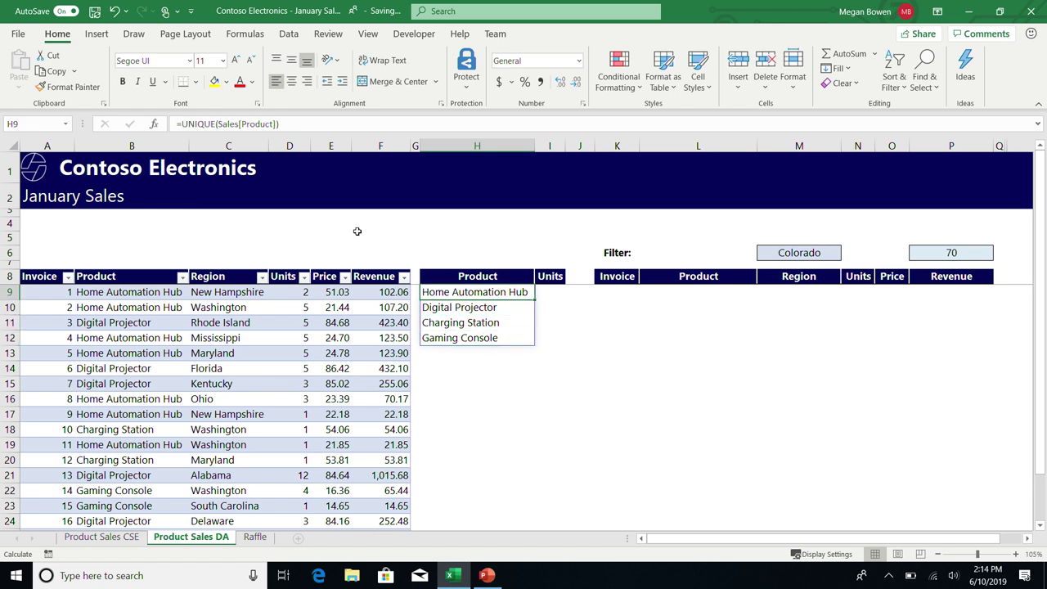
Enter hello in H10 within the spilled product list and inspect the formula cell H9.
key(Down)
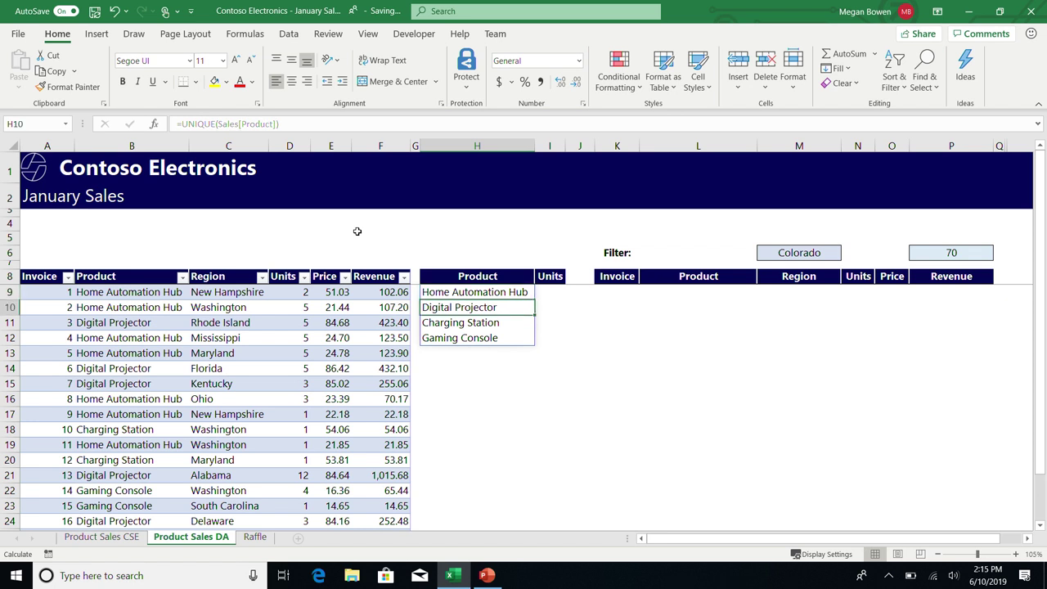
text(hello)
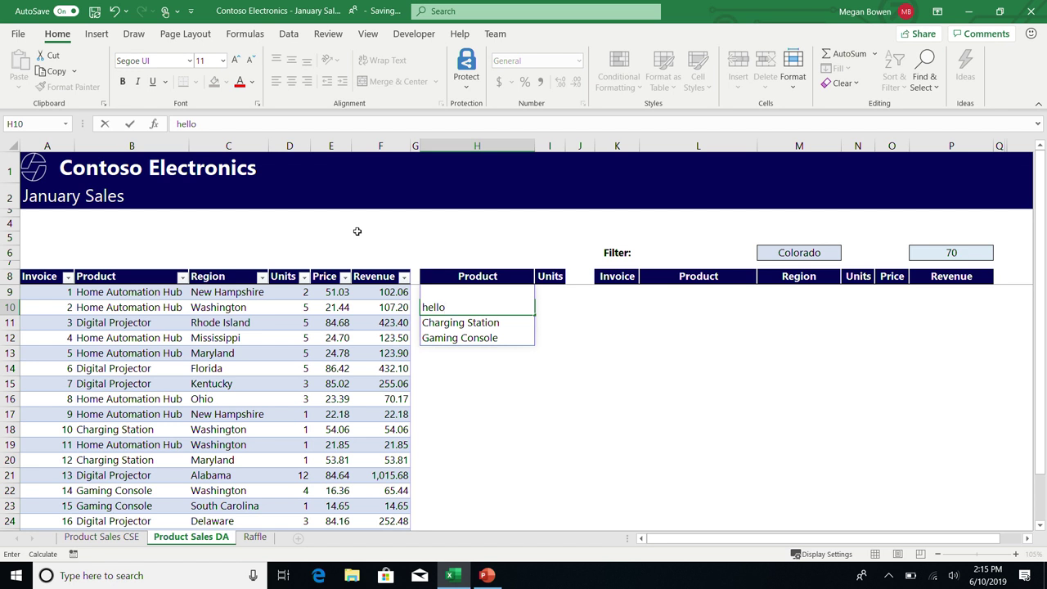
key(Return)
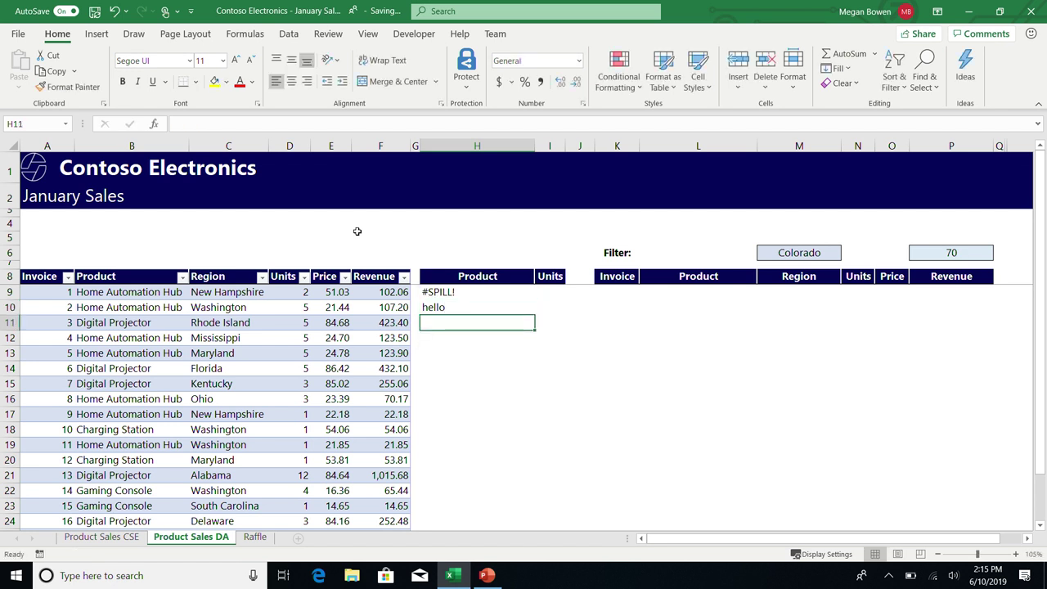
key(Up)
key(Up)
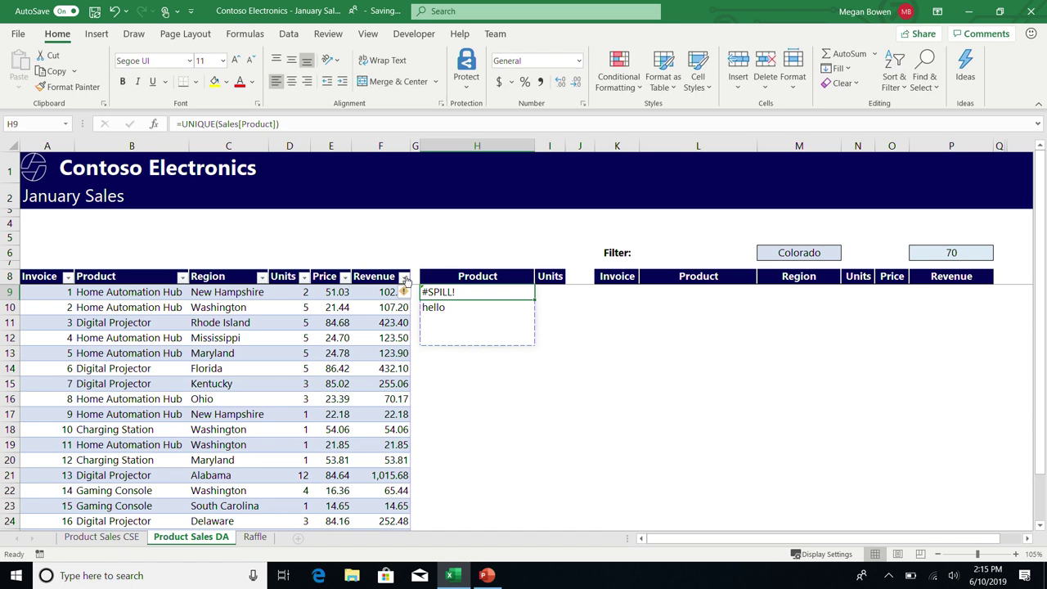
click(436, 307)
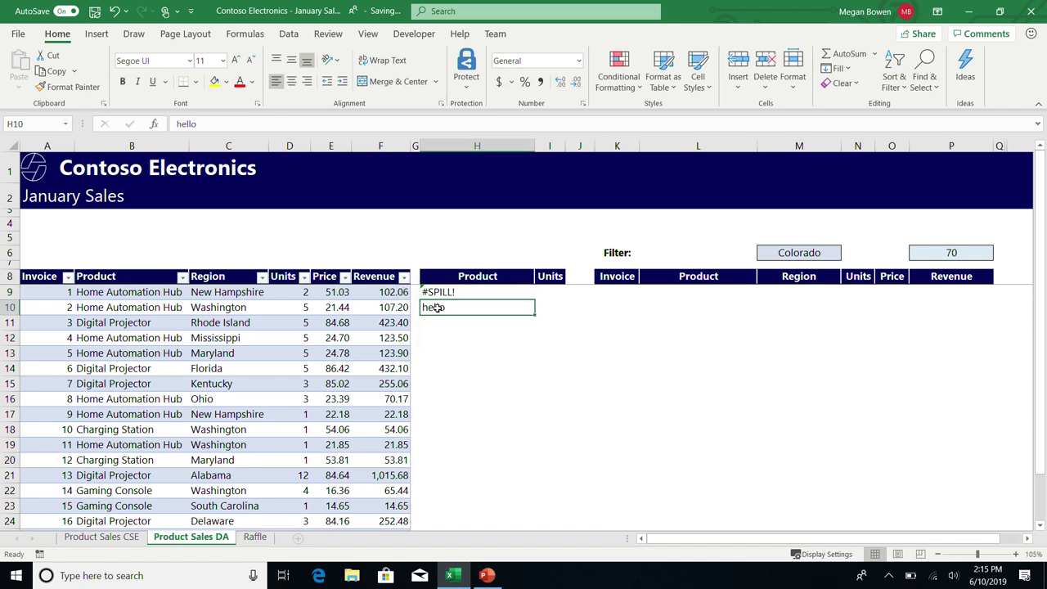
key(ctrl+c)
key(Down)
key(Down)
key(Down)
key(Down)
key(ctrl+c)
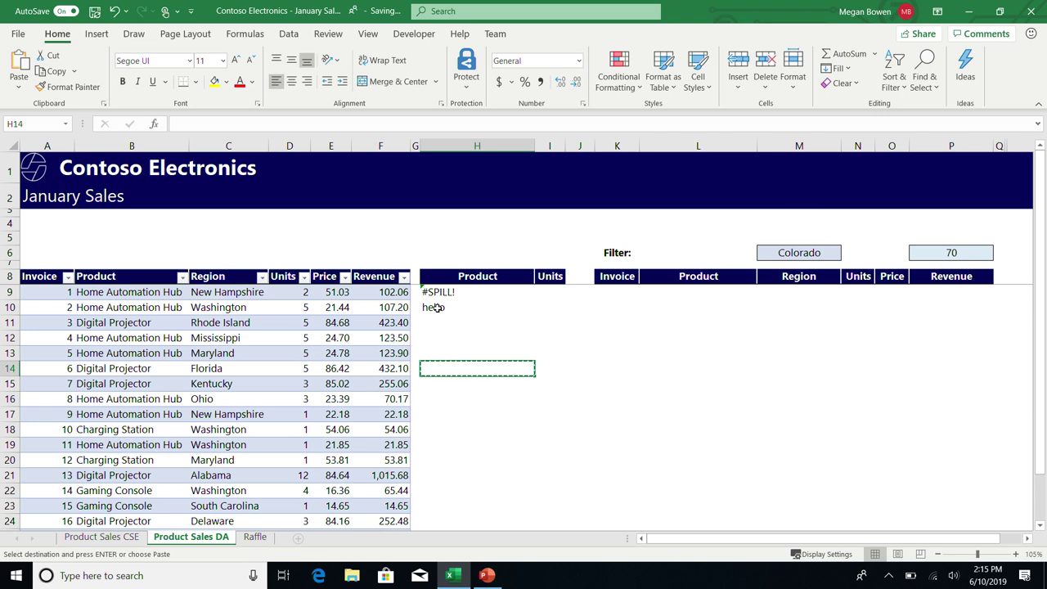
key(Up)
key(Up)
key(Up)
key(Up)
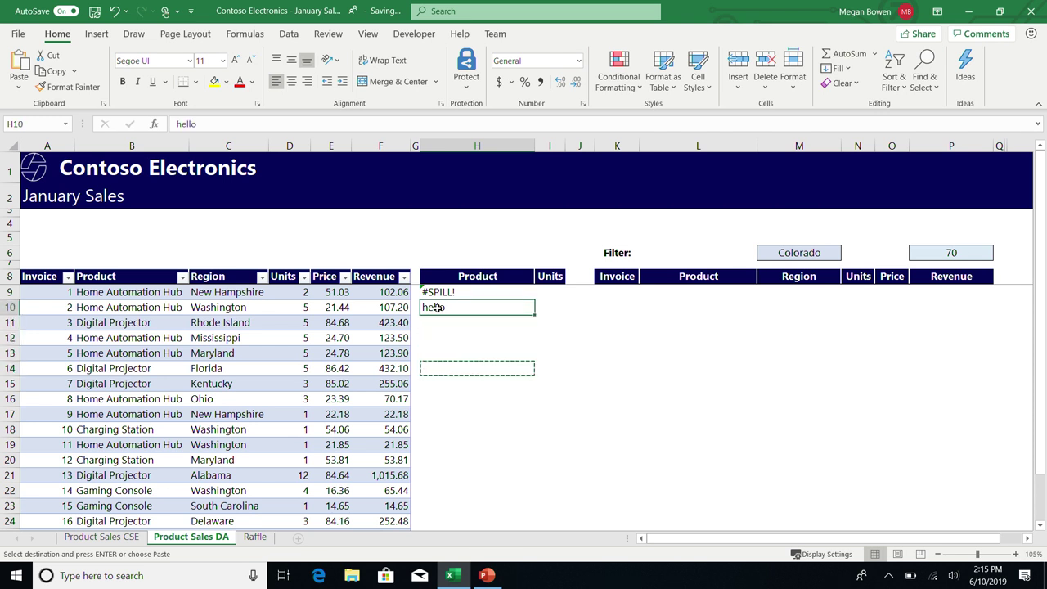
Move the blocking text hello from H10 to H14, outside the spill range.
key(ctrl+x)
key(Down)
key(Down)
key(Down)
key(Down)
key(Return)
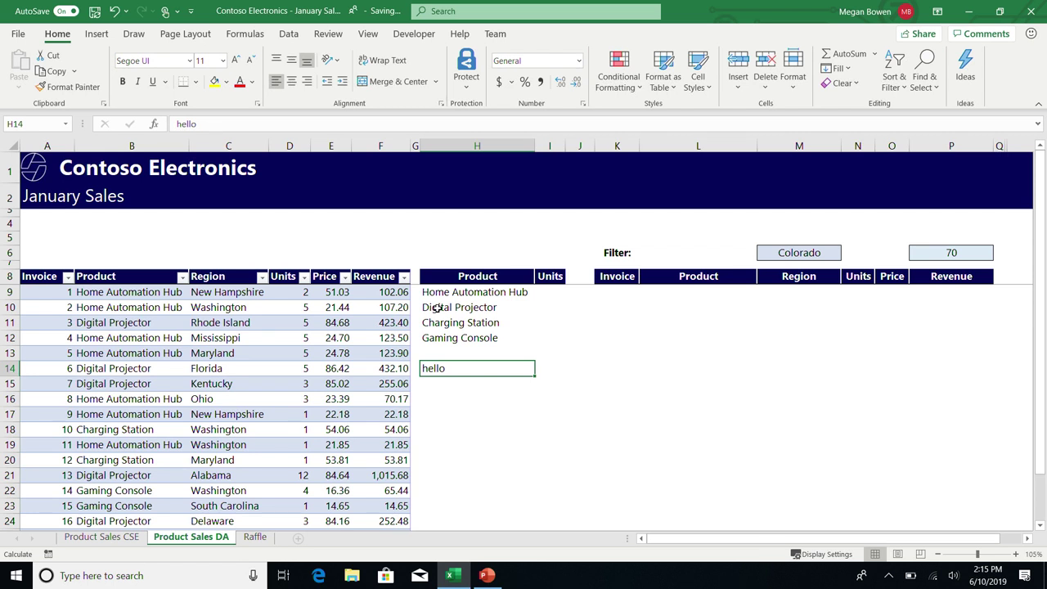
Delete hello from H14 and check the cells of the product list in column H.
key(Delete)
key(Up)
key(Up)
key(Up)
key(Up)
key(Up)
key(Down)
key(Down)
key(Down)
key(Down)
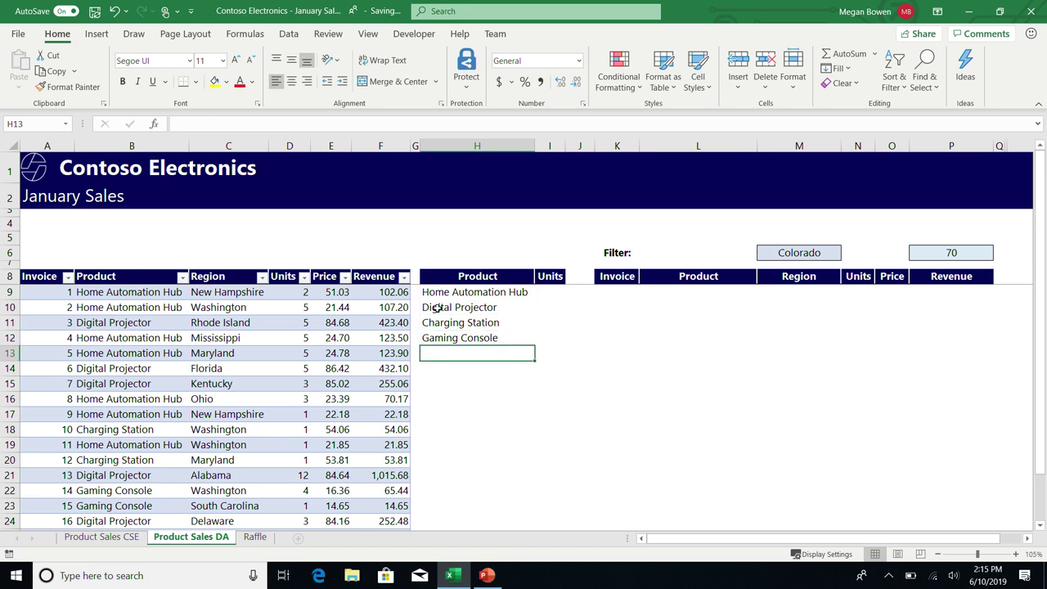
Enter =SUMIF(Sales[Product],H9,Sales[Units]) in I9 to total the units of the first product in the list.
key(Up)
key(Up)
key(Up)
key(Up)
key(Right)
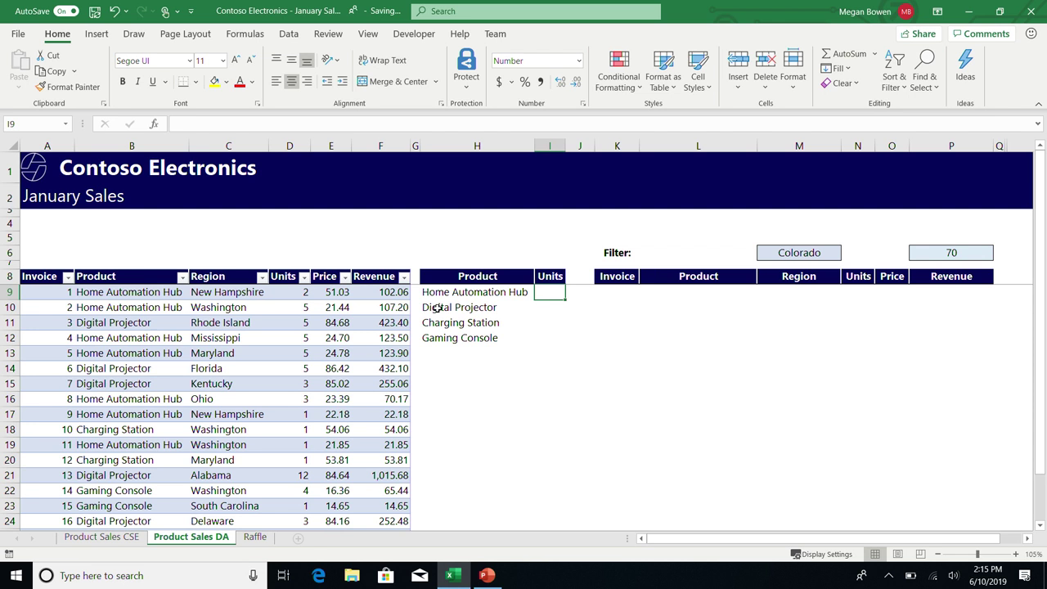
text(=su)
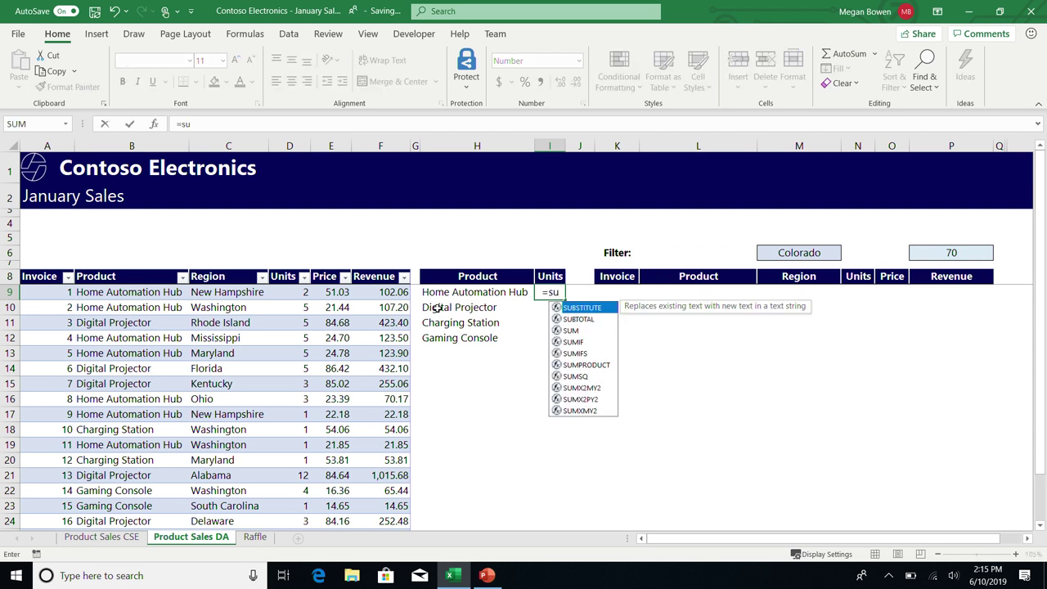
text(mf()
key(BackSpace)
key(BackSpace)
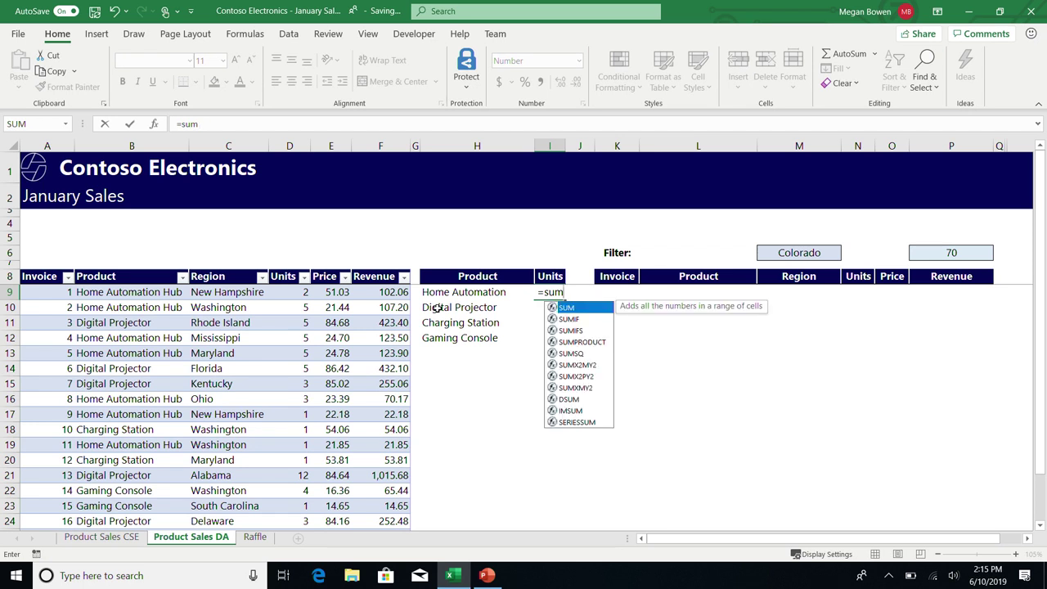
text(if()
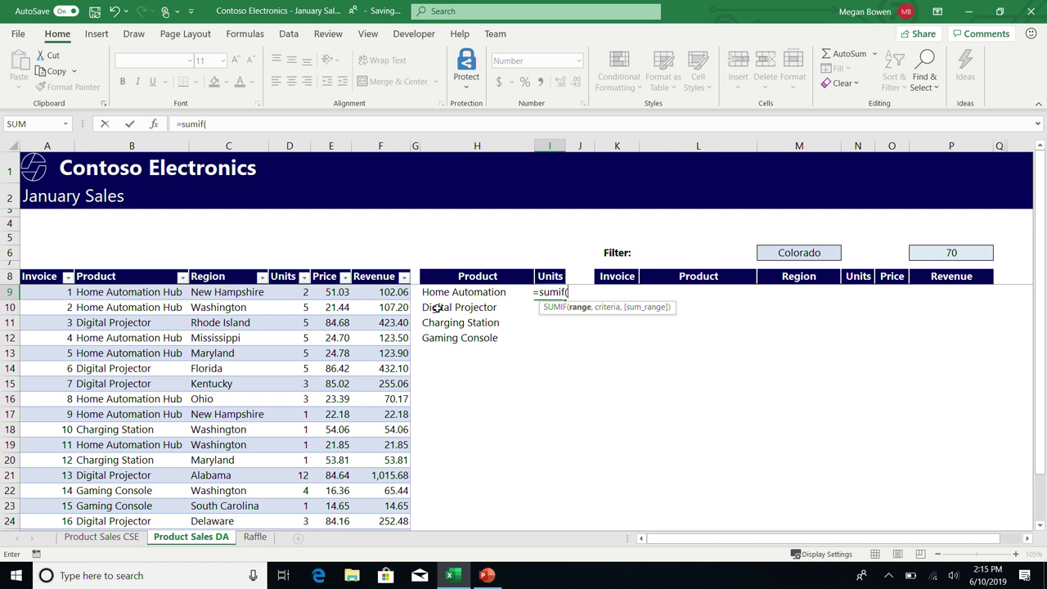
click(113, 270)
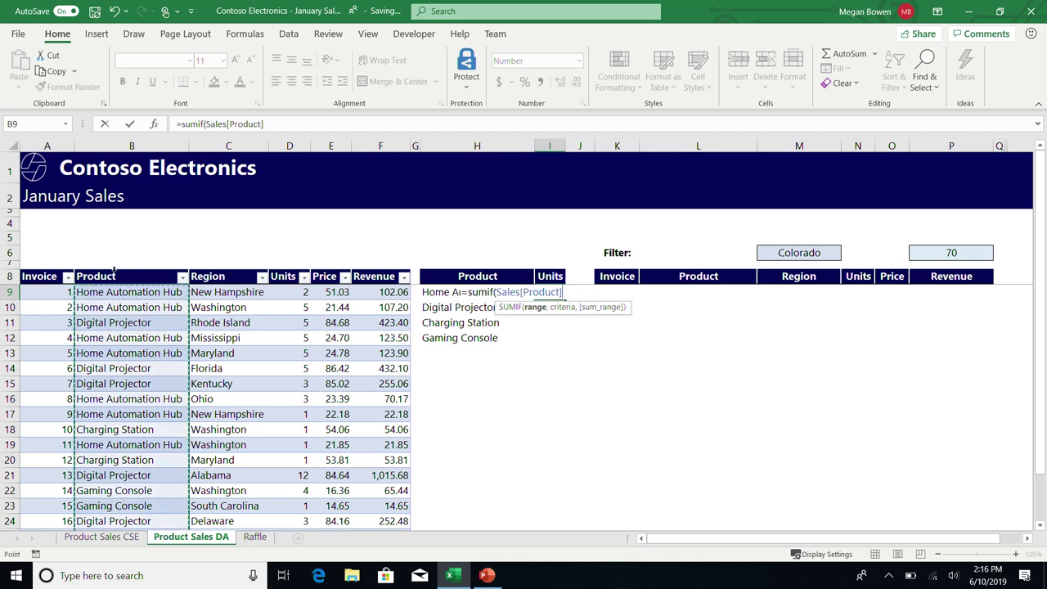
text(,)
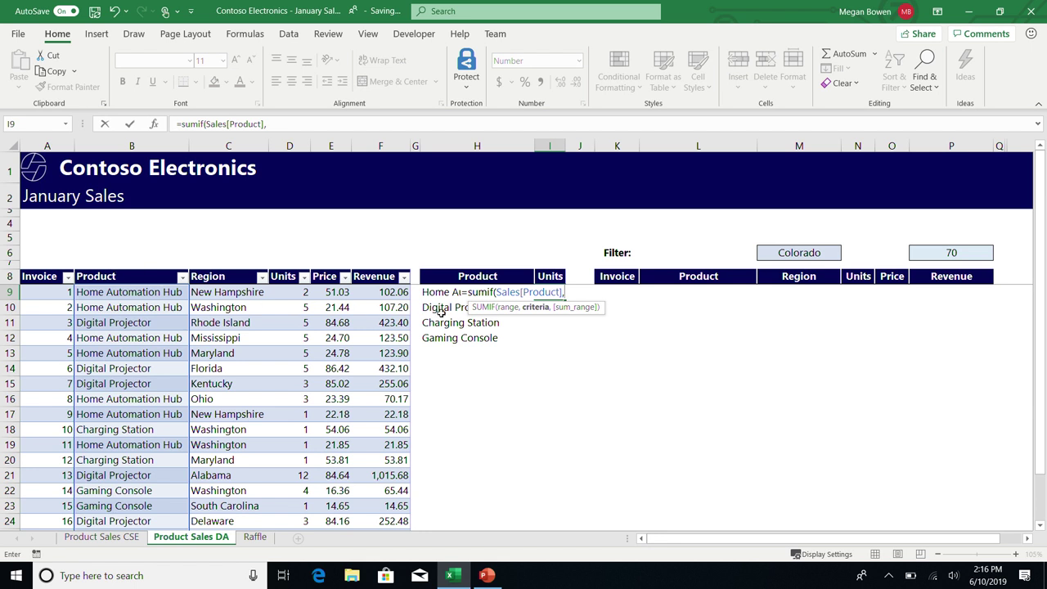
click(434, 293)
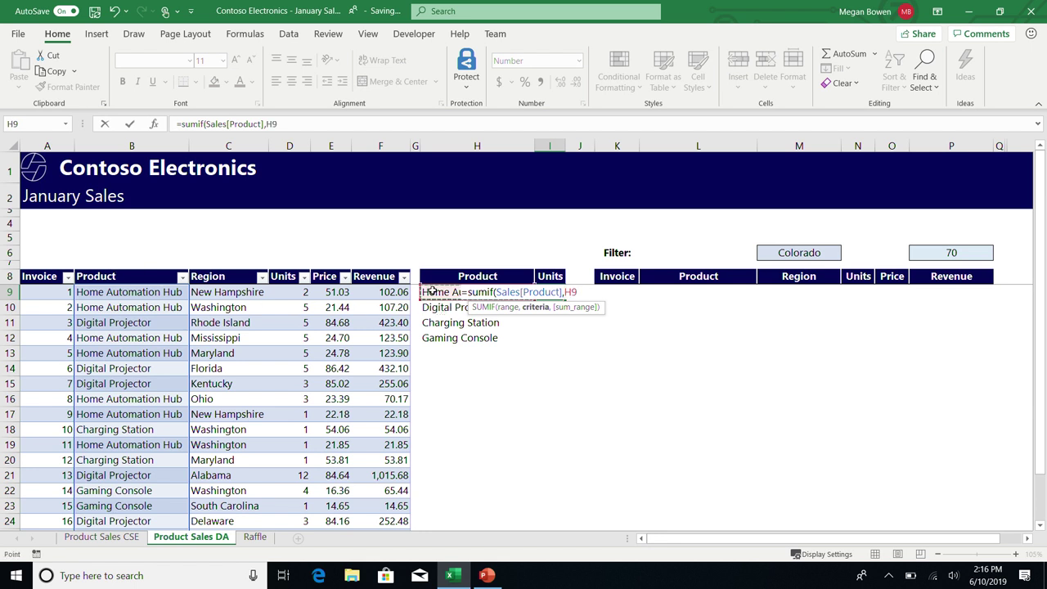
text(,)
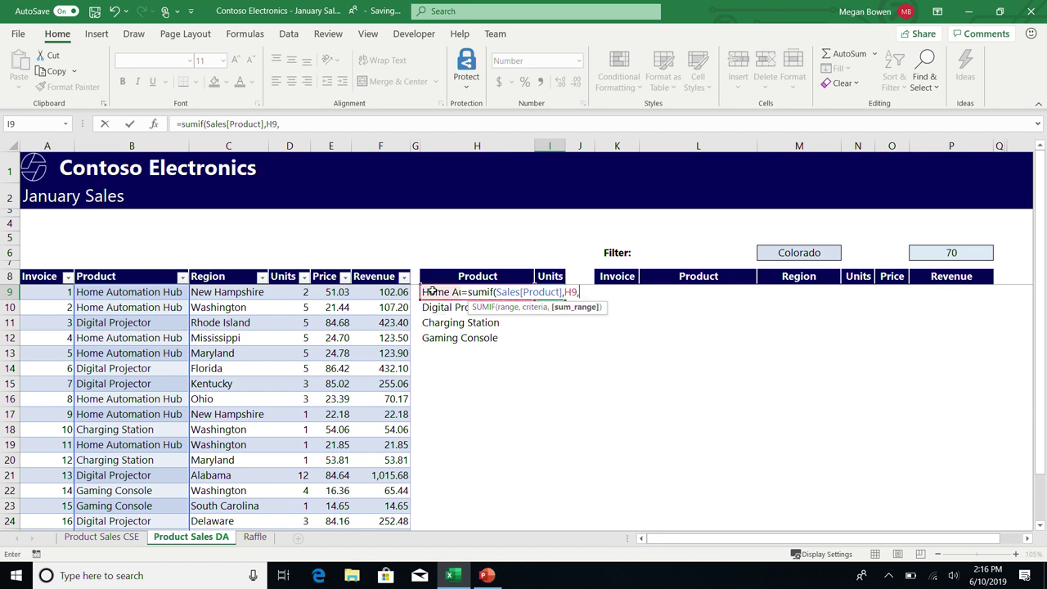
click(287, 268)
key(Return)
Fill the SUMIF formula from I9 down through I12 for the other listed products.
key(Up)
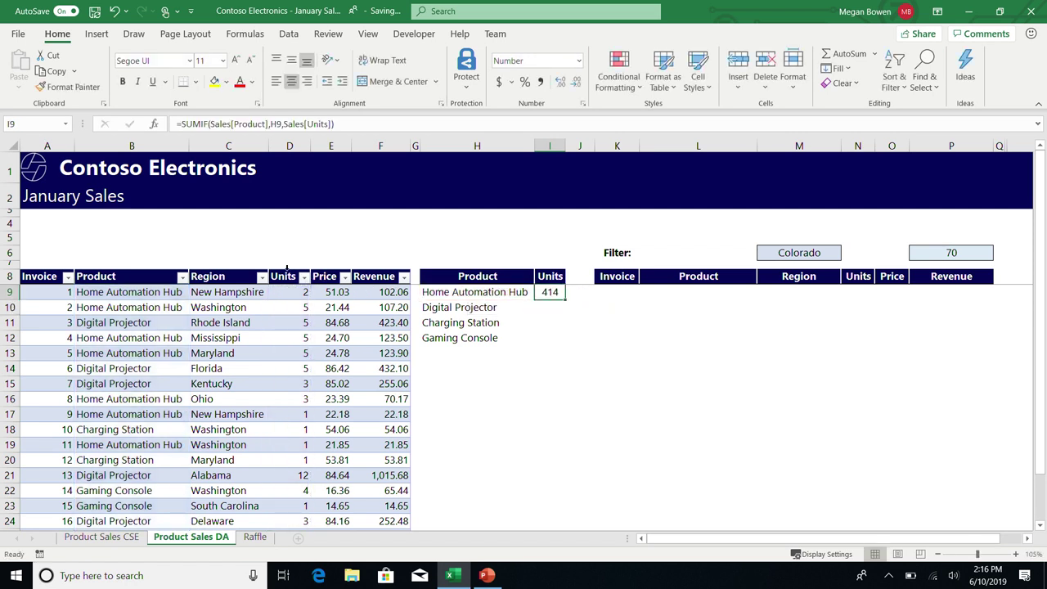
key(shift+Down)
key(shift+Down)
key(shift+Down)
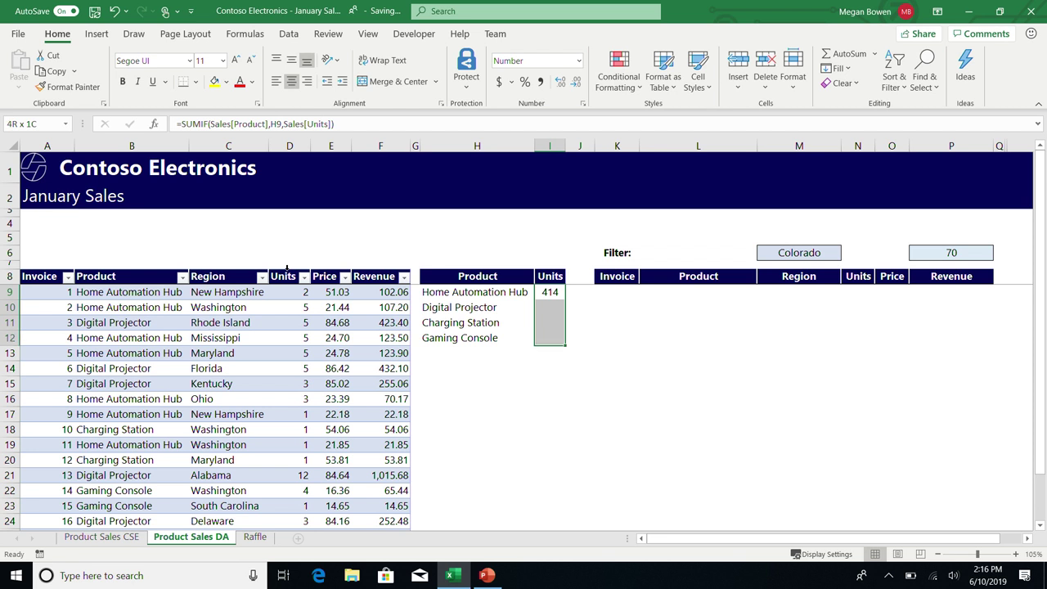
key(ctrl+d)
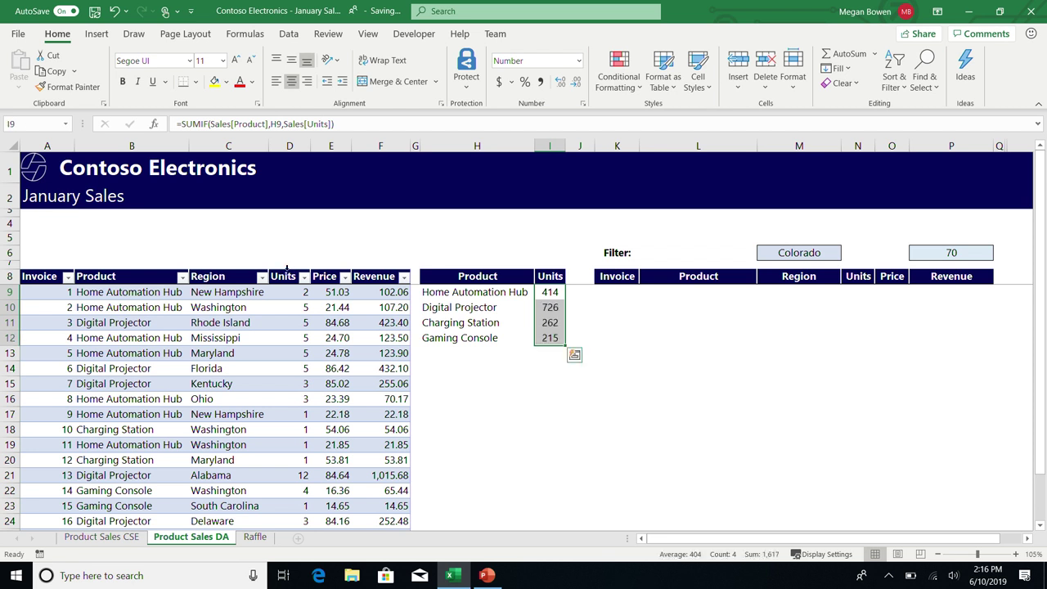
Change the product of invoice 1 in B9 to VR Headset.
drag(131, 297, 123, 265)
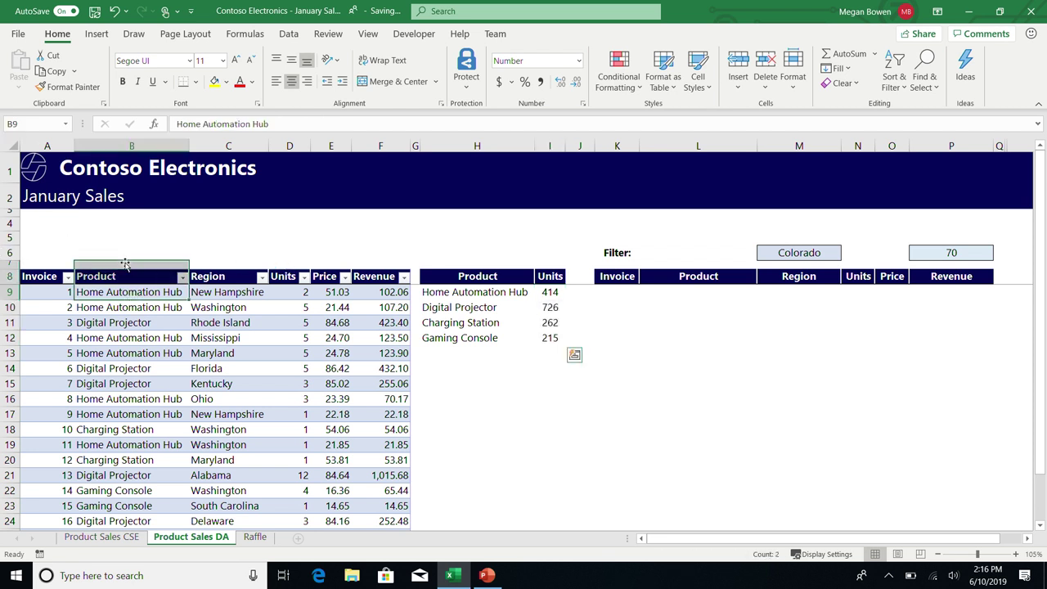
click(117, 292)
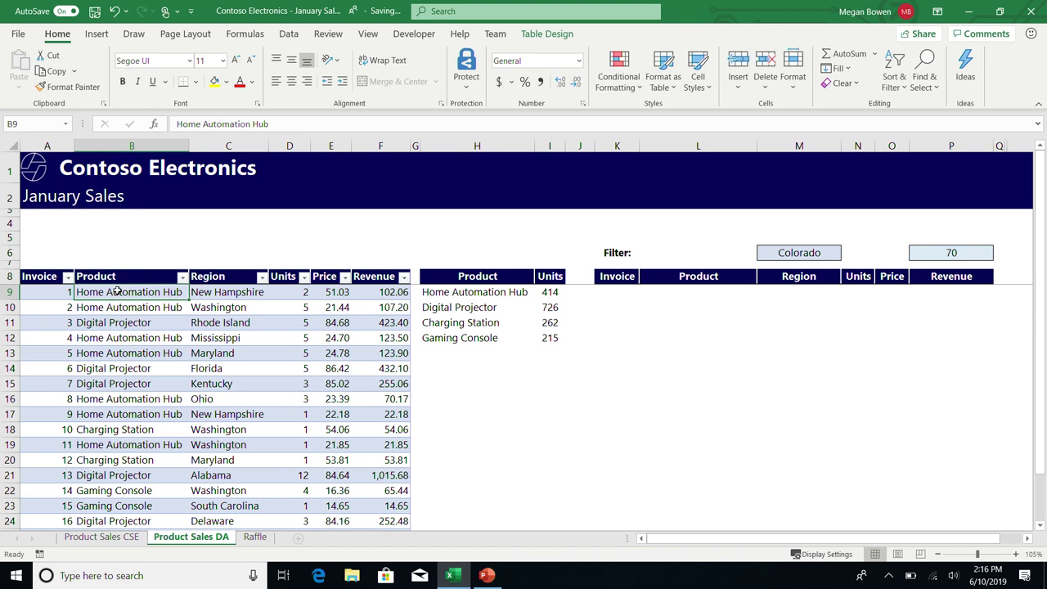
text(VR Headset)
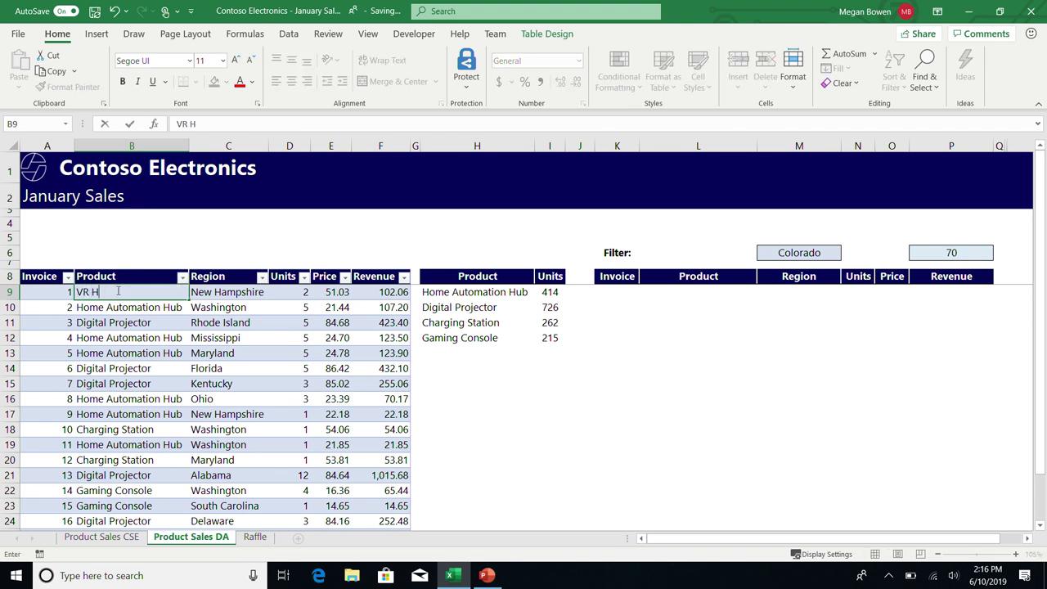
key(Return)
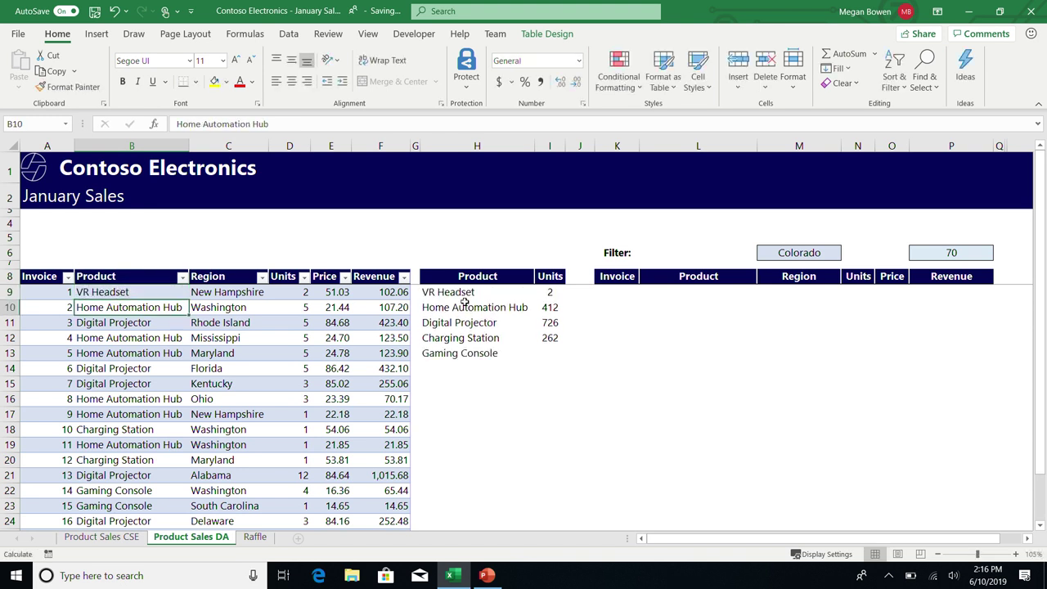
Inspect the product and unit formulas from row 9 down, and fill the SUMIF formula from I12 into I13.
click(468, 296)
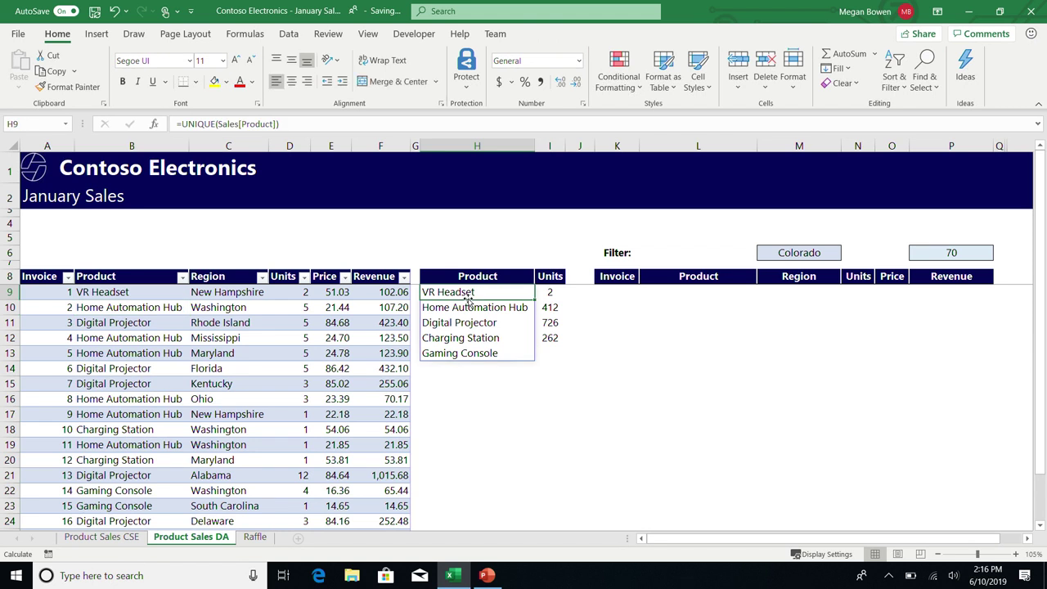
click(553, 293)
key(Down)
key(Down)
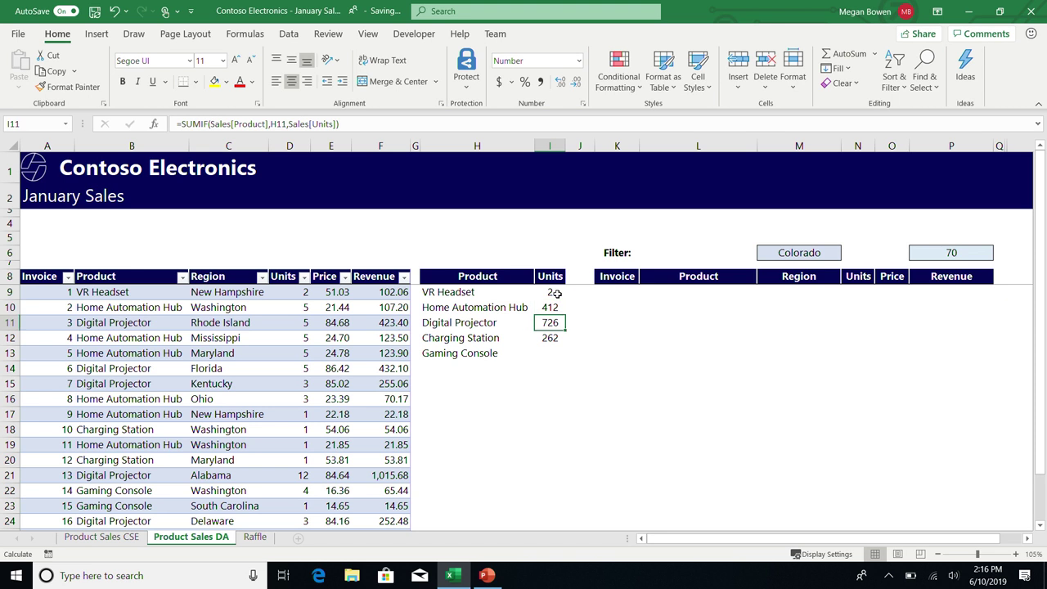
key(Down)
key(shift+Down)
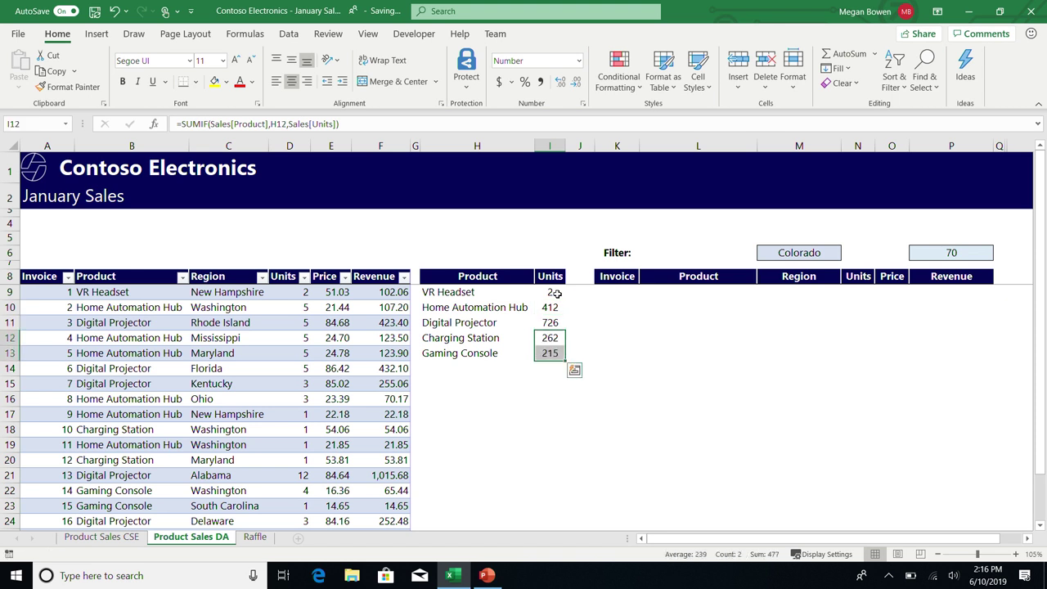
Clear the copied SUMIF formulas from I10:I13, keeping only the one in I9.
key(Up)
key(Up)
key(shift+Down)
key(shift+Down)
key(shift+Down)
key(Delete)
key(Up)
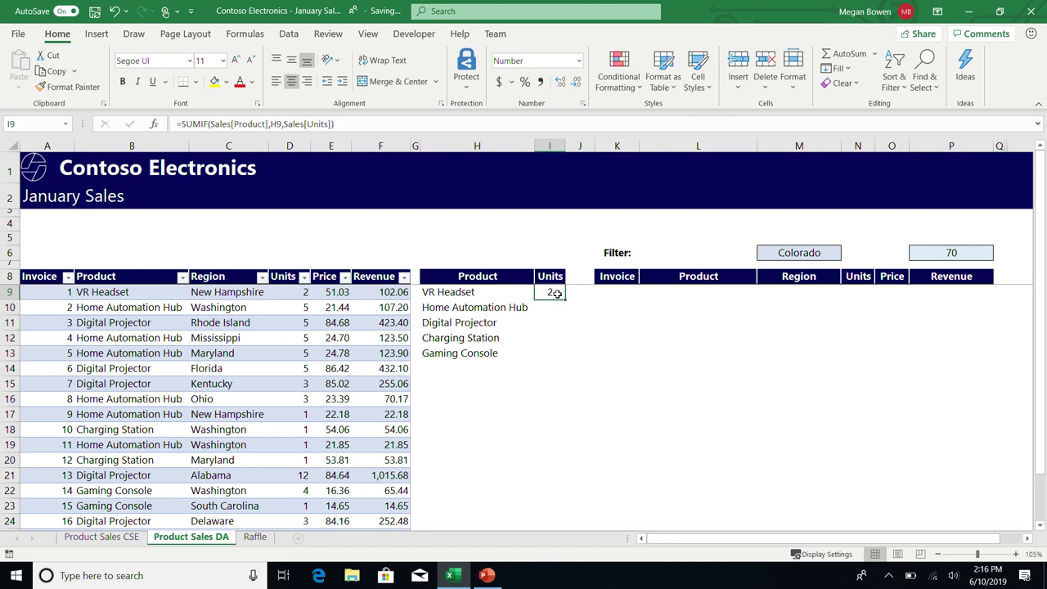
Extend the criteria argument of the SUMIF formula in I9 to the range H9:H11.
double_click(555, 293)
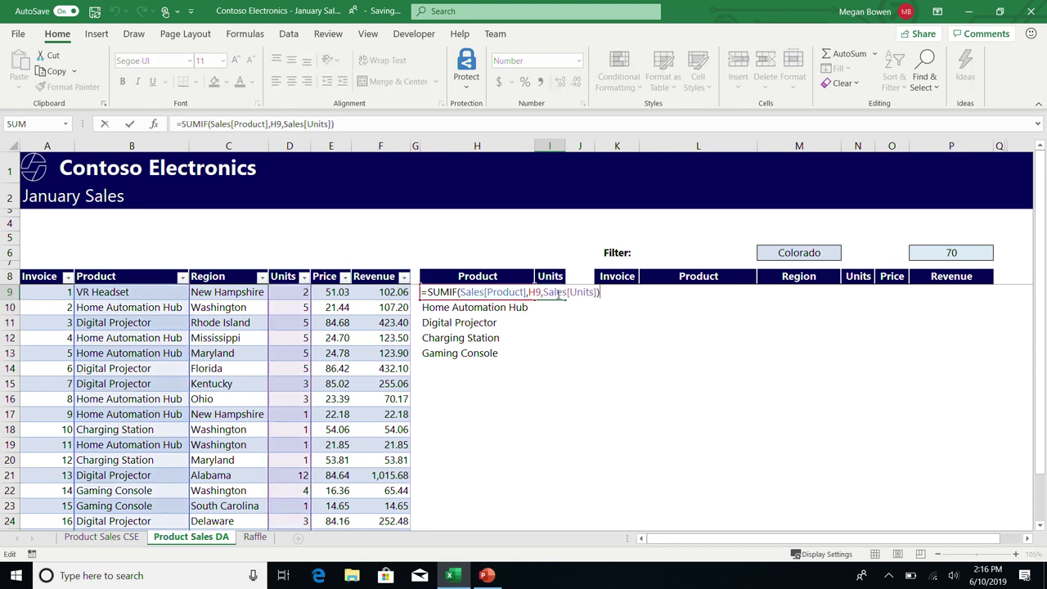
click(281, 124)
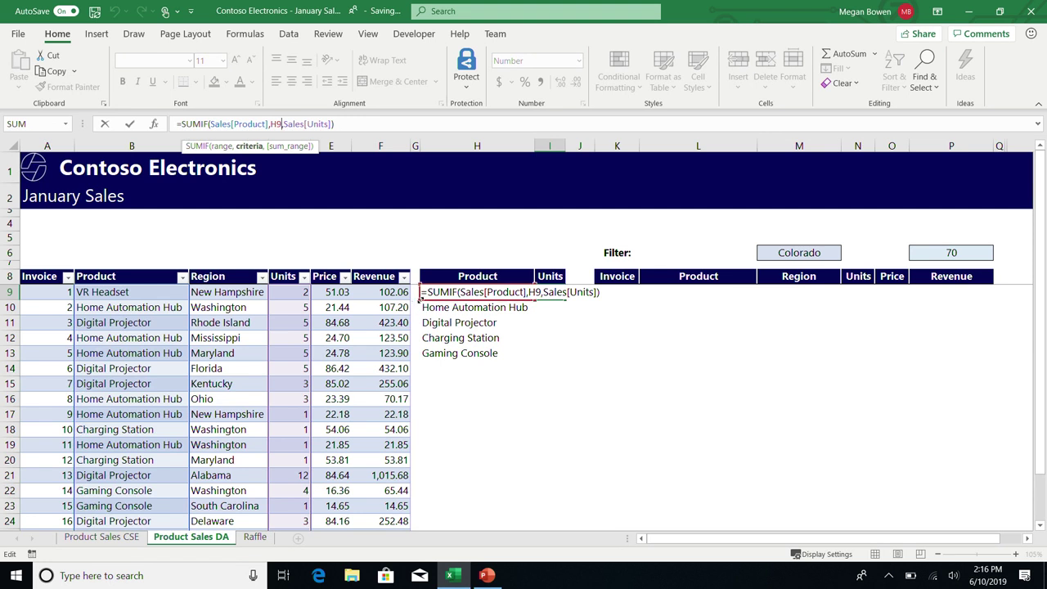
drag(419, 300, 425, 328)
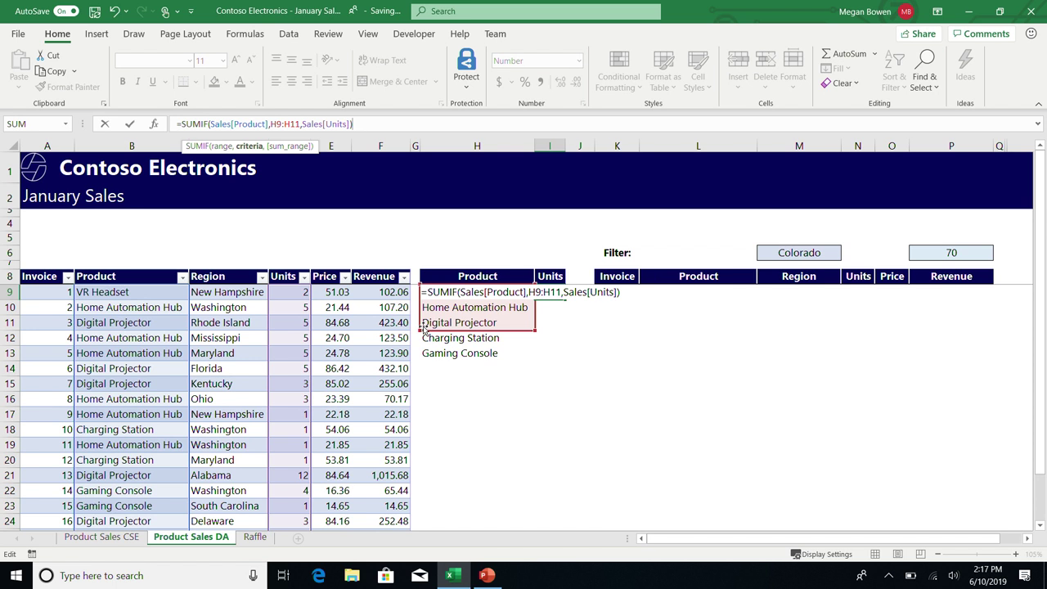
key(ctrl+Return)
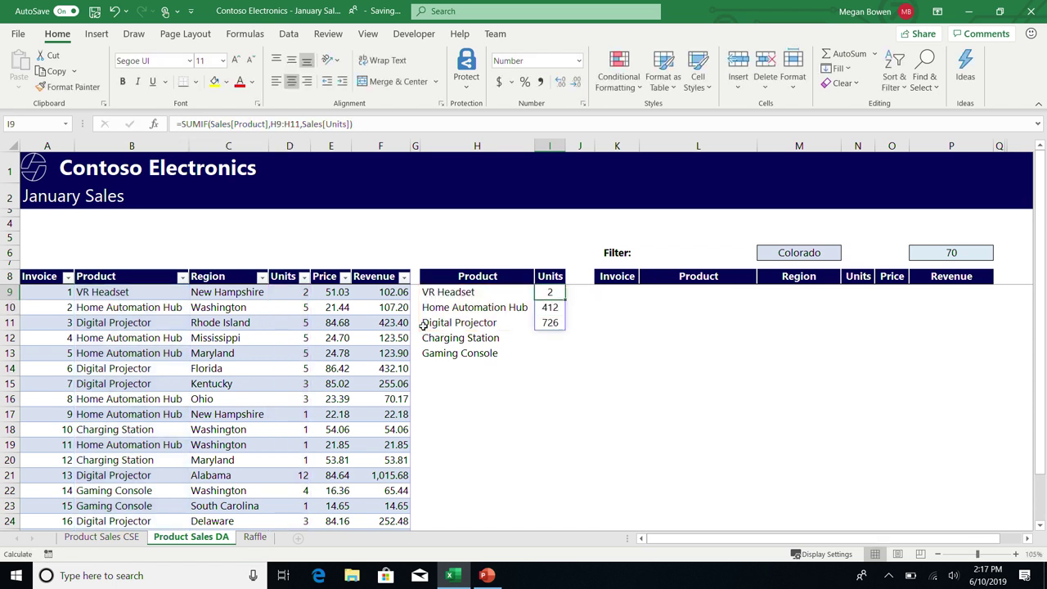
Extend the SUMIF criteria in I9 to the whole spilled product list as H9# and check the spilled totals.
key(F2)
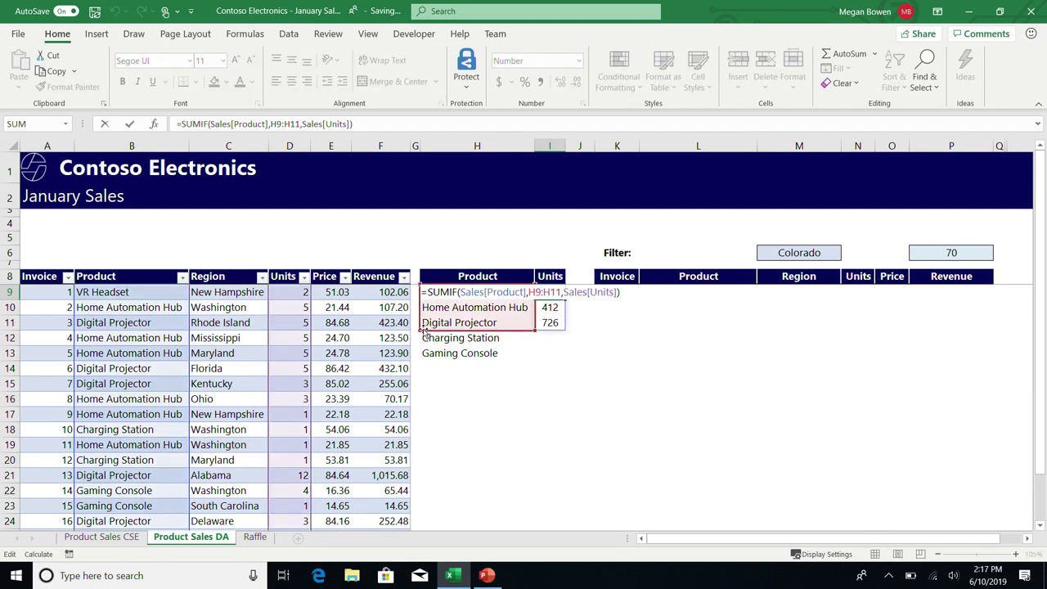
drag(421, 332, 422, 357)
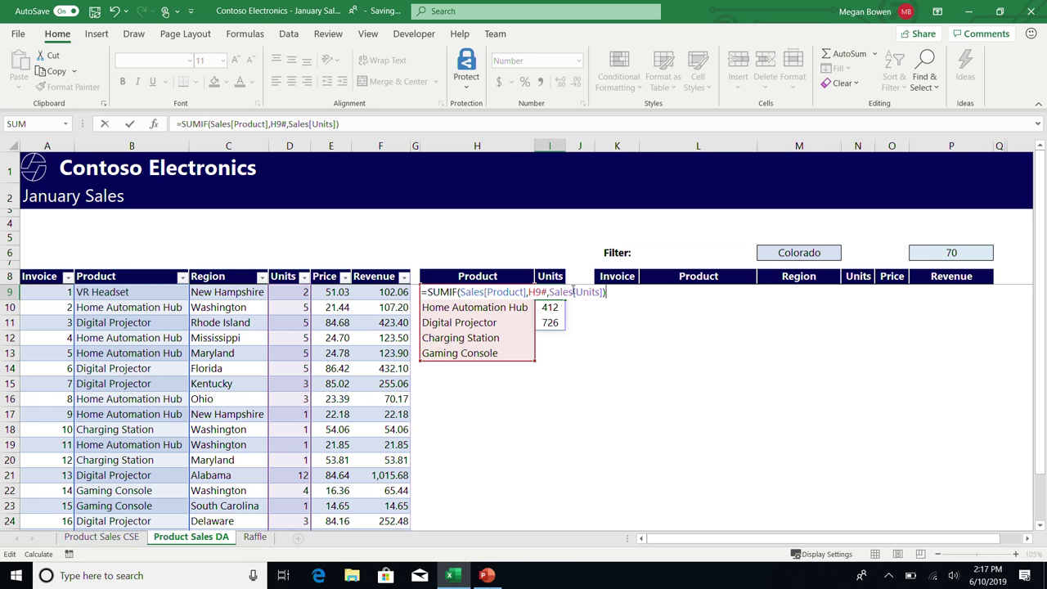
click(546, 292)
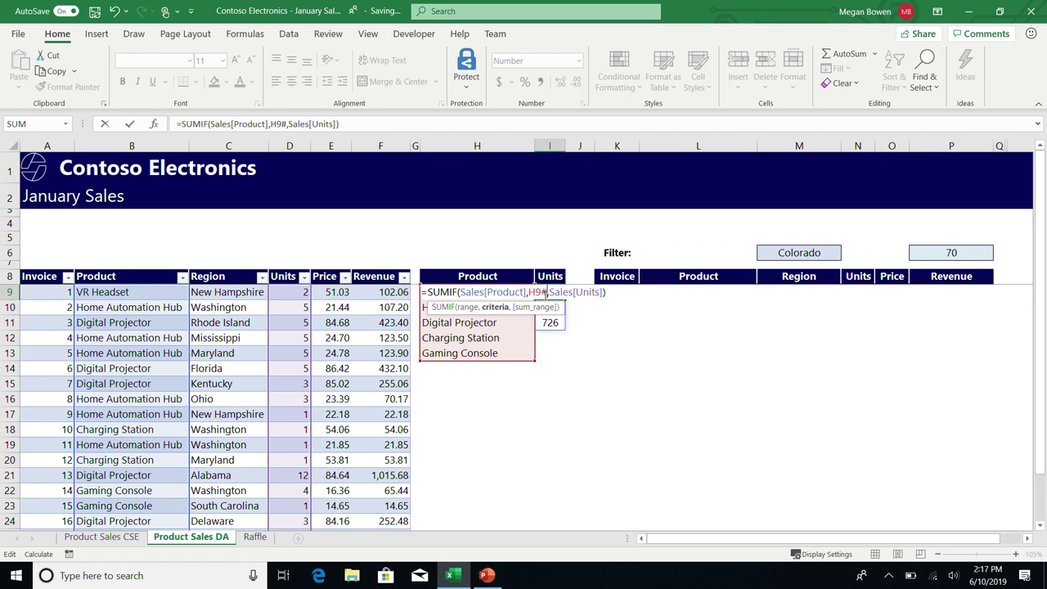
key(Return)
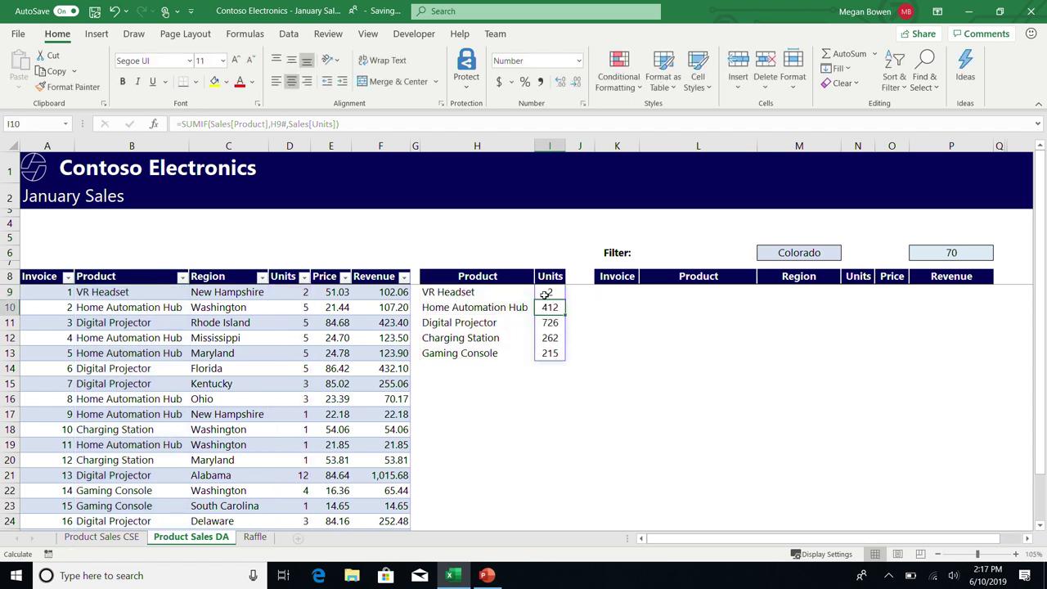
key(Down)
Replace the product in B9 with Home Automation Hub copied from B10, and inspect the units formula in I9.
click(133, 307)
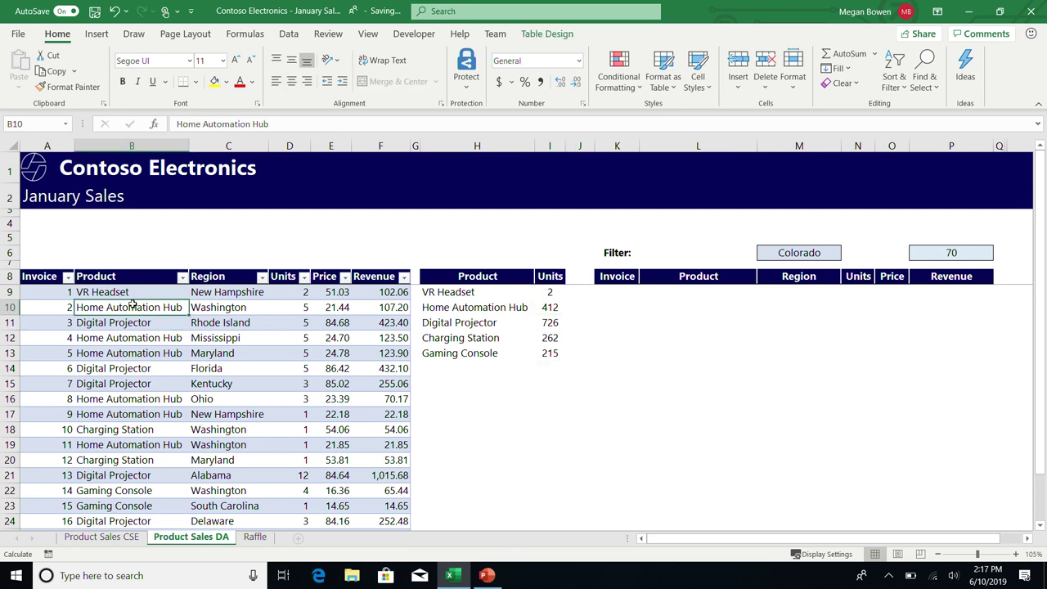
key(shift+Up)
key(ctrl+c)
key(ctrl+v)
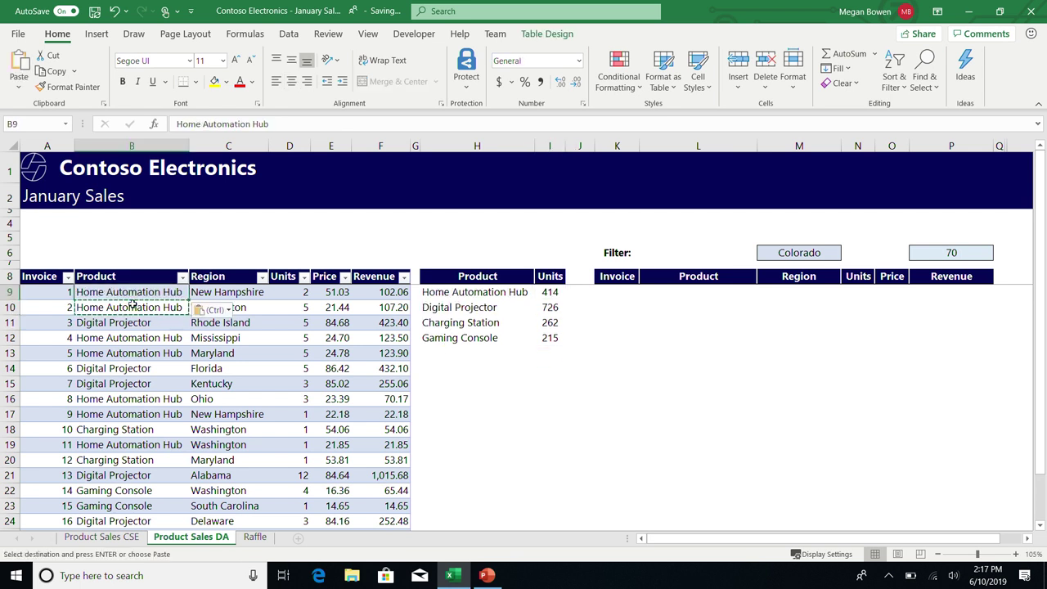
click(531, 293)
key(Right)
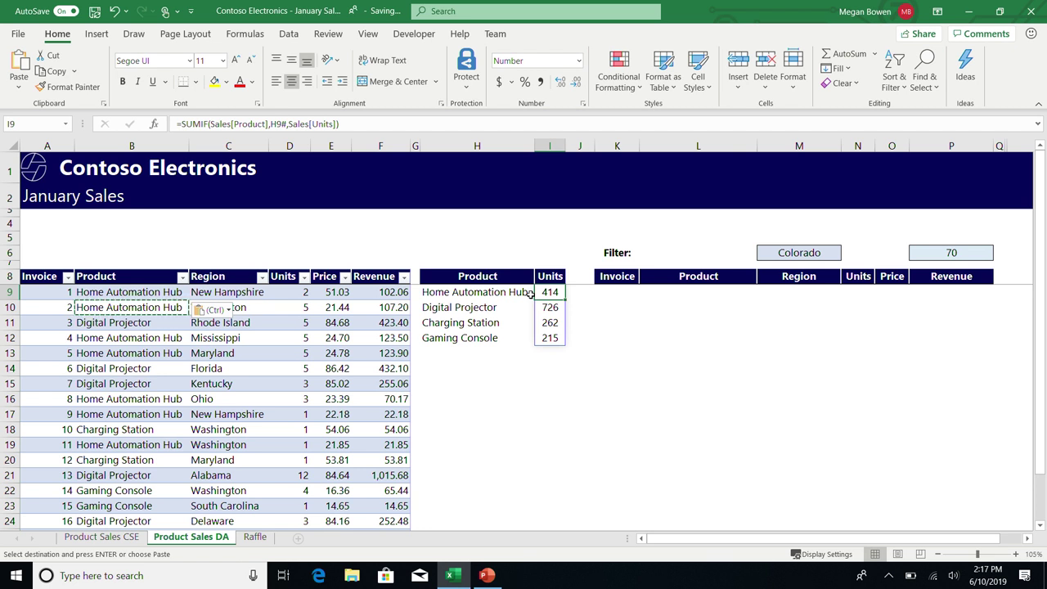
key(Right)
key(Right)
text(=fil)
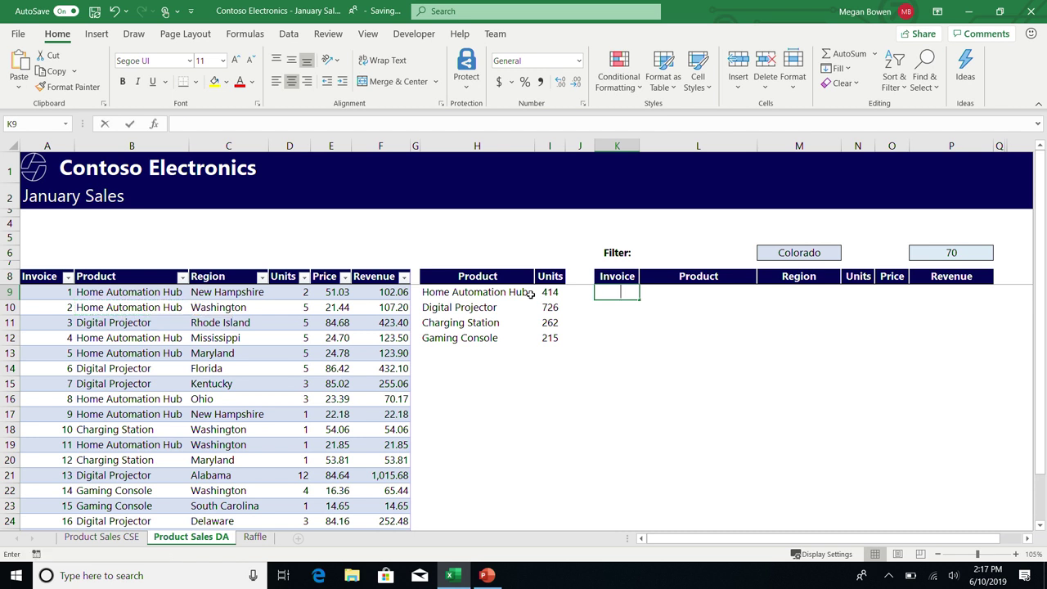
text(t)
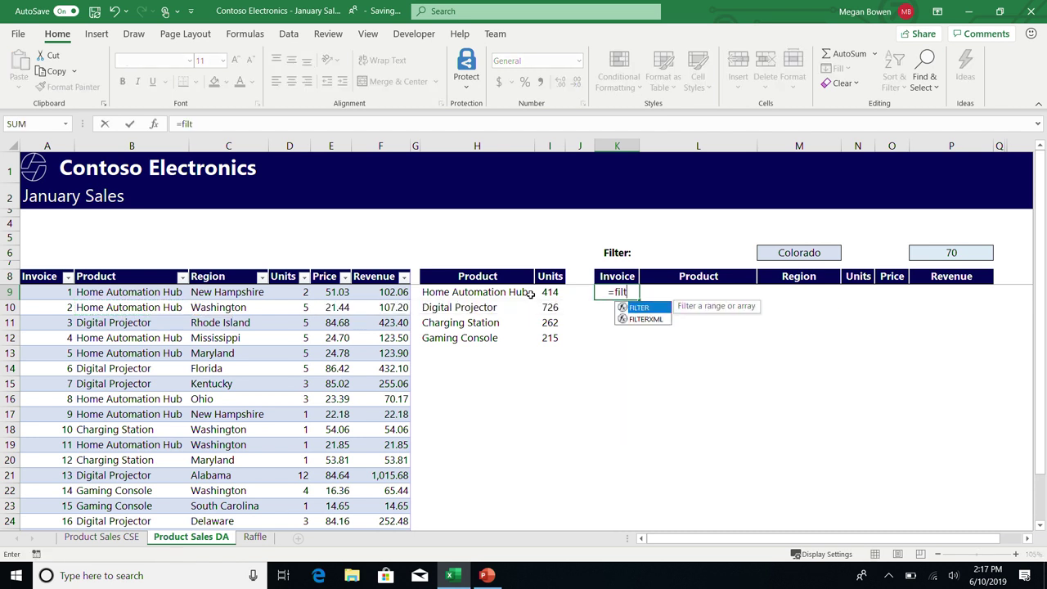
key(Escape)
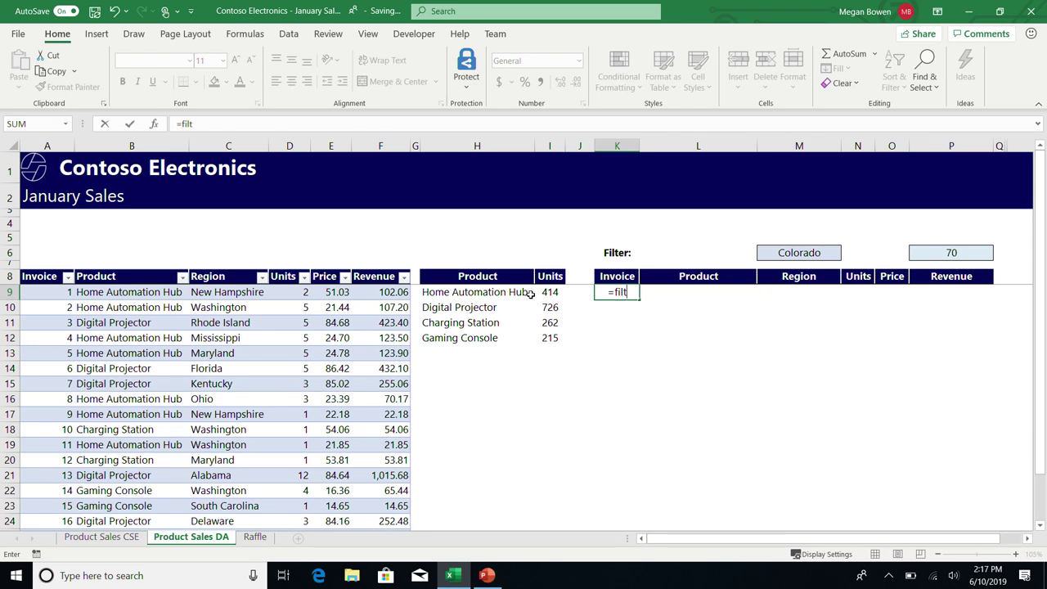
key(Escape)
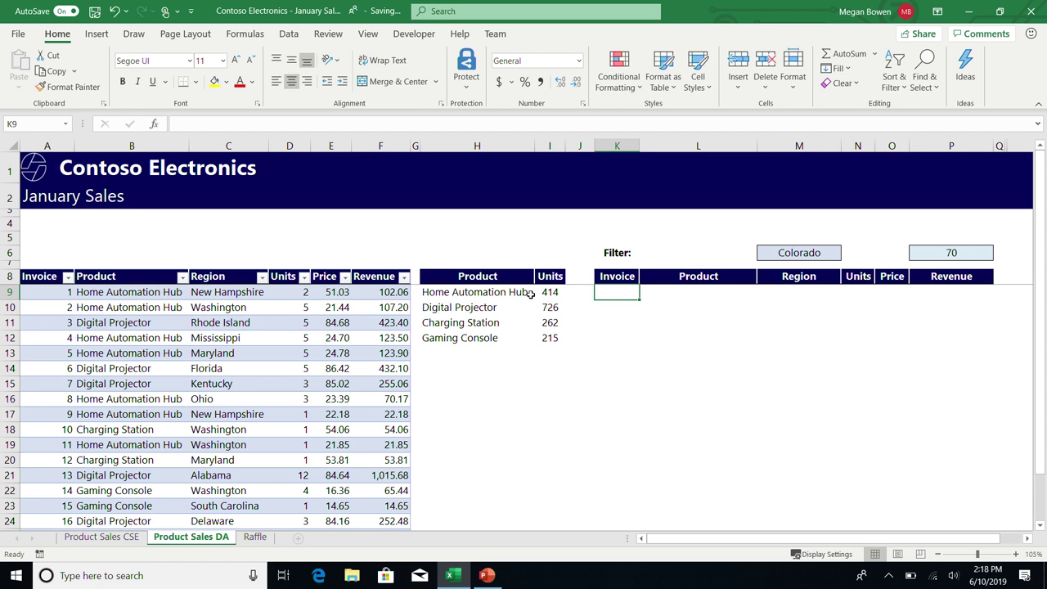
Enter =FILTER(Sales,Sales[Region]=M6) in K9 to list the sales rows for the region chosen in M6.
text(=filt)
key(Tab)
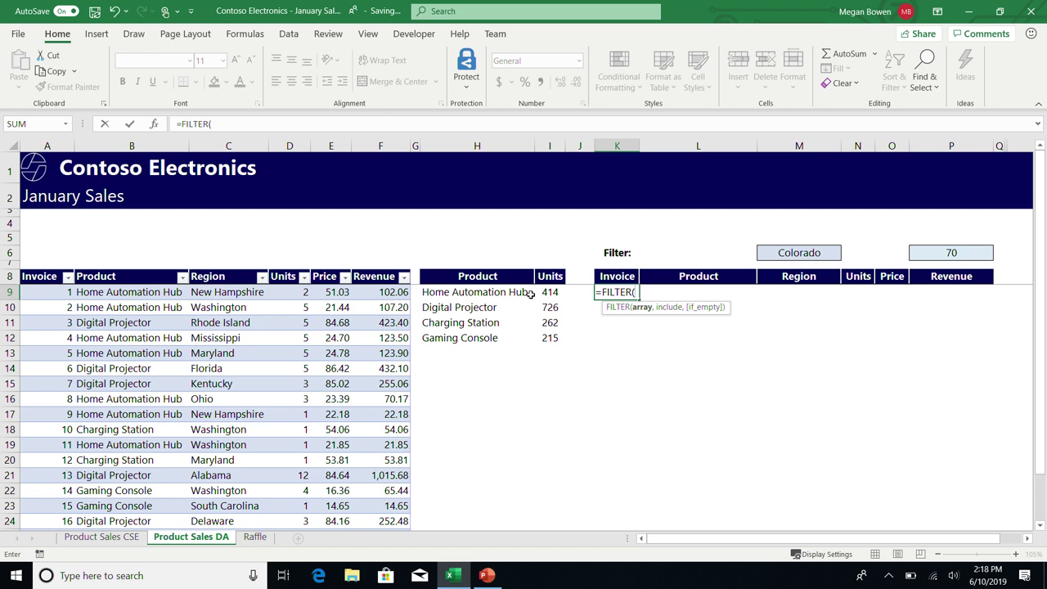
click(16, 268)
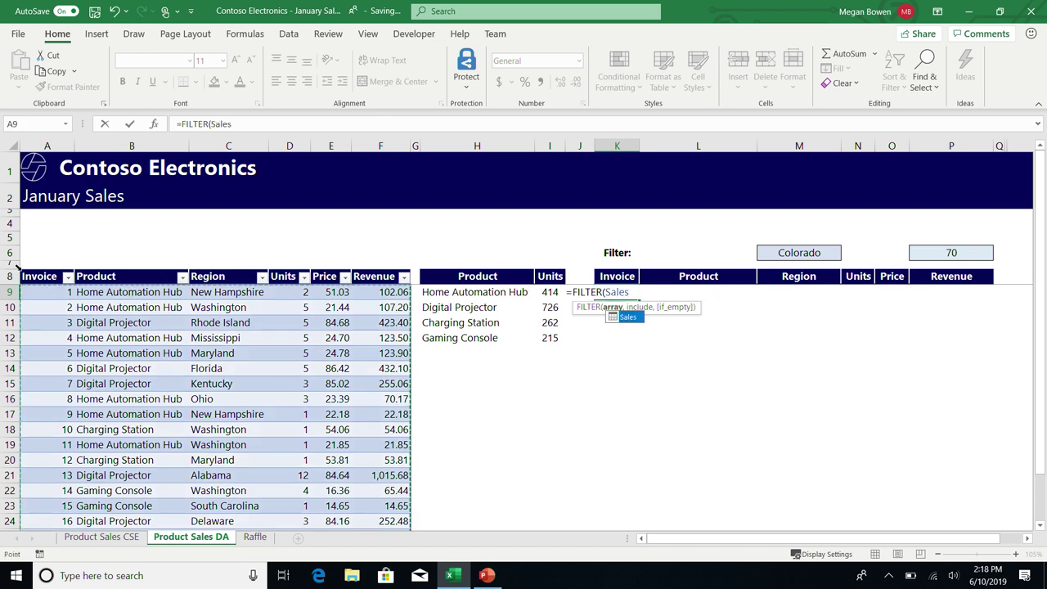
text(,)
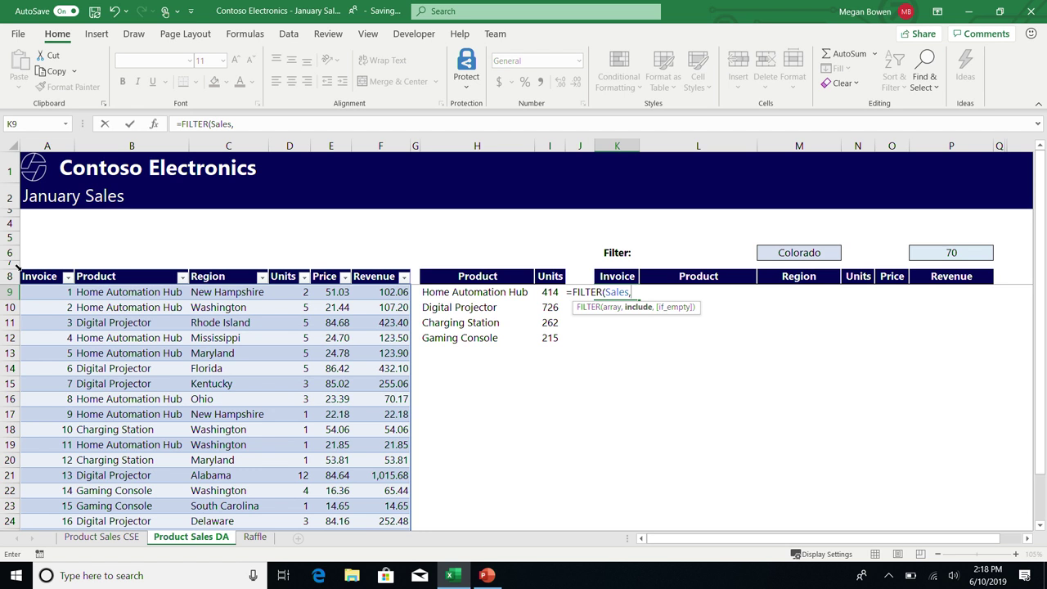
click(217, 270)
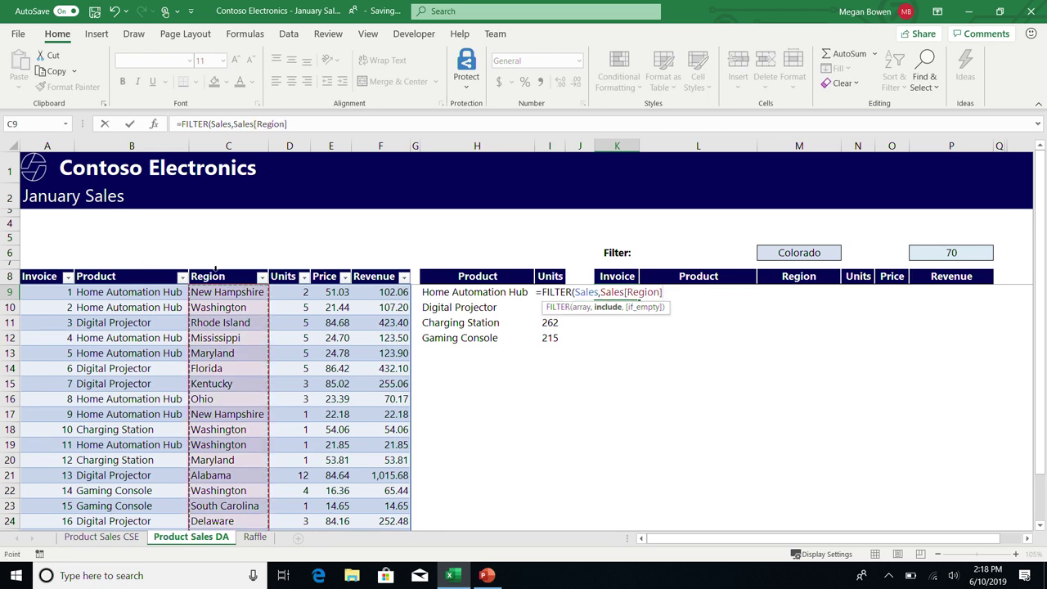
text(=)
click(813, 254)
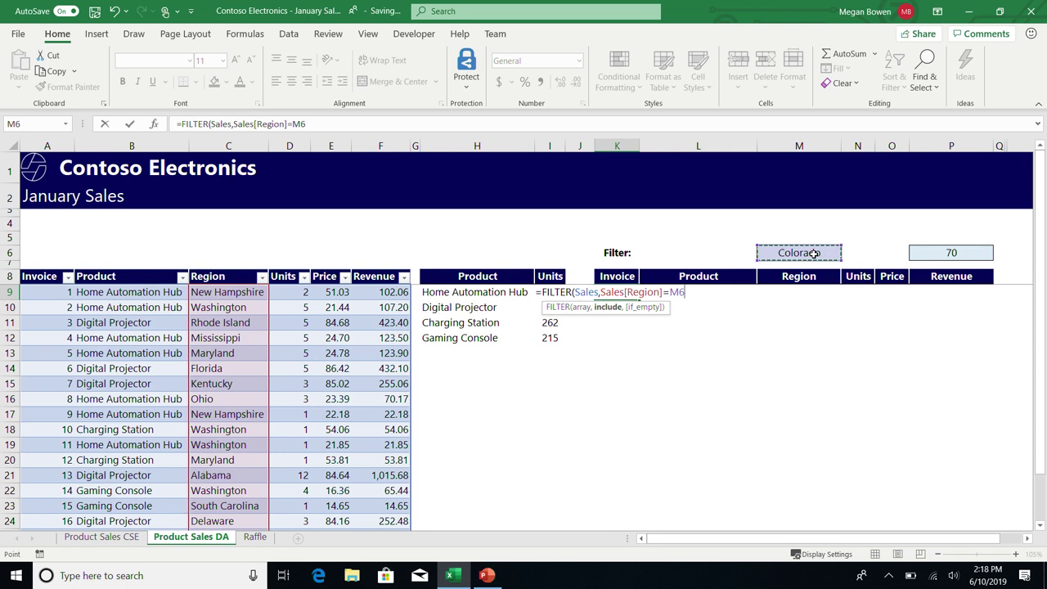
key(Return)
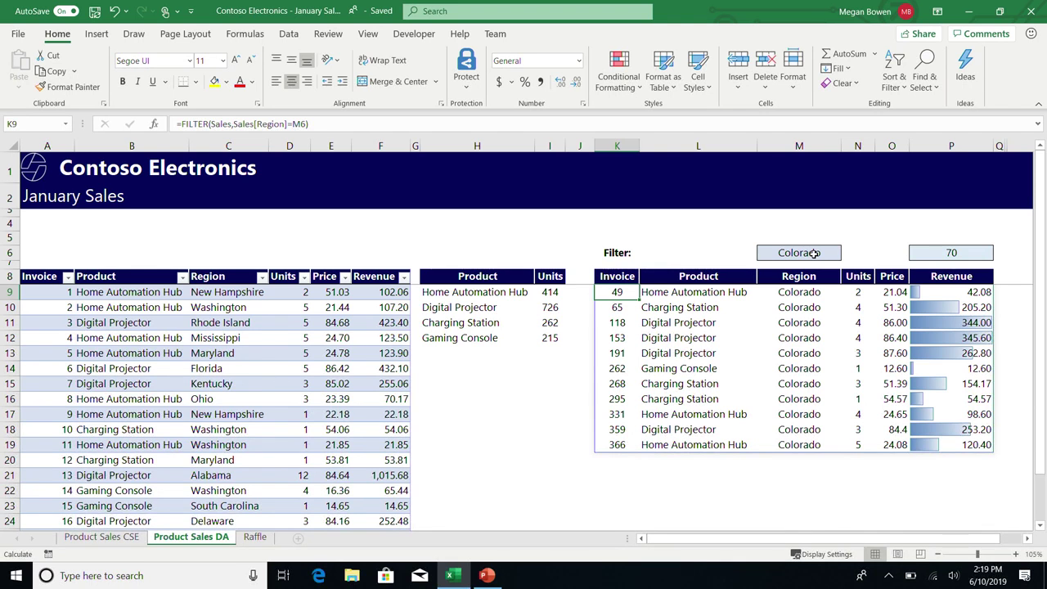
Switch the region filter in M6 to Delaware and then to Idaho to test the filtered list.
click(814, 253)
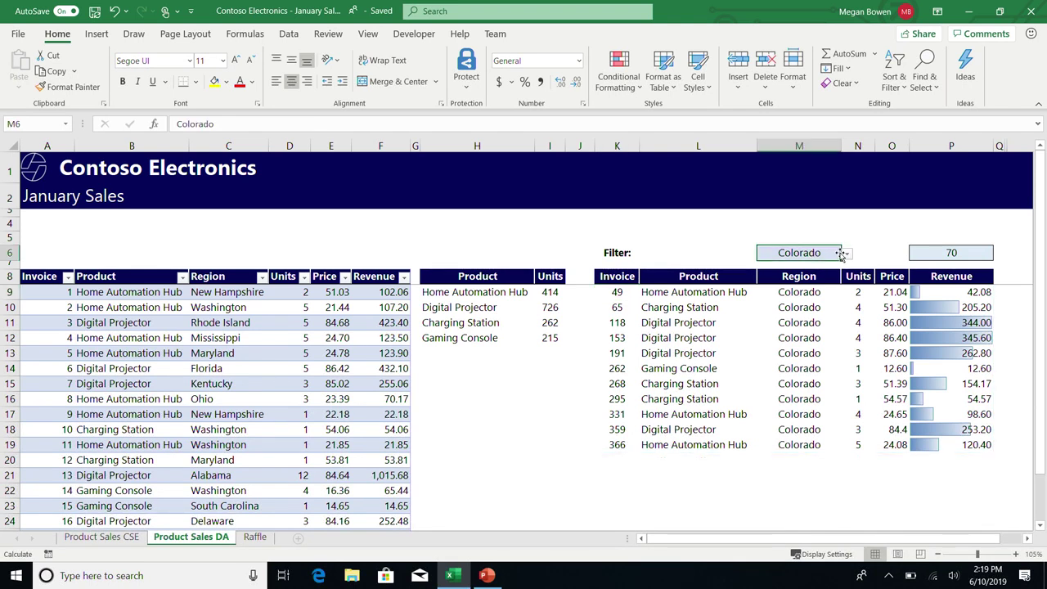
click(847, 254)
click(818, 287)
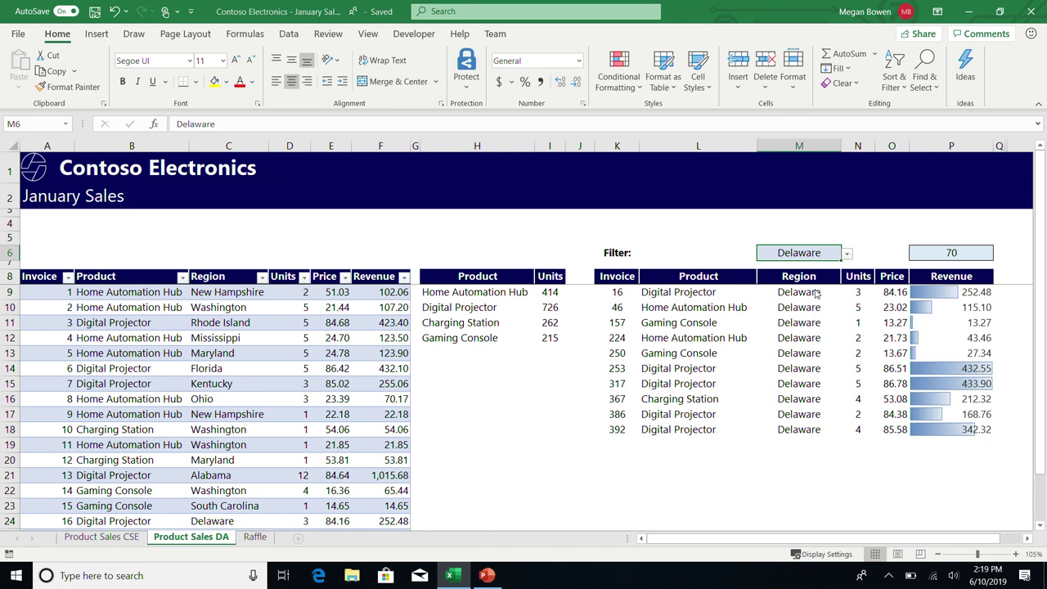
click(847, 254)
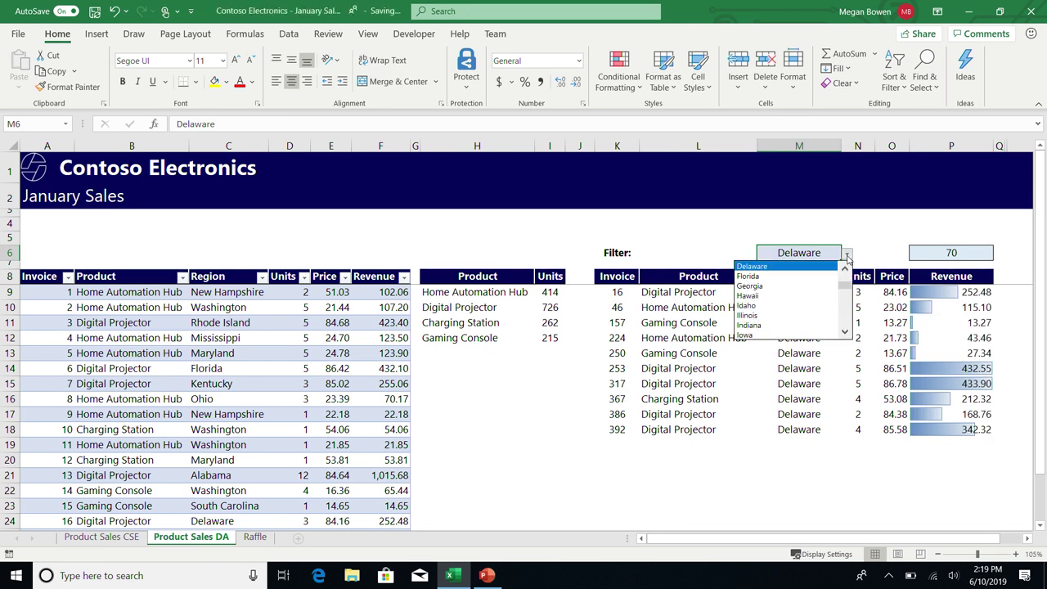
click(809, 305)
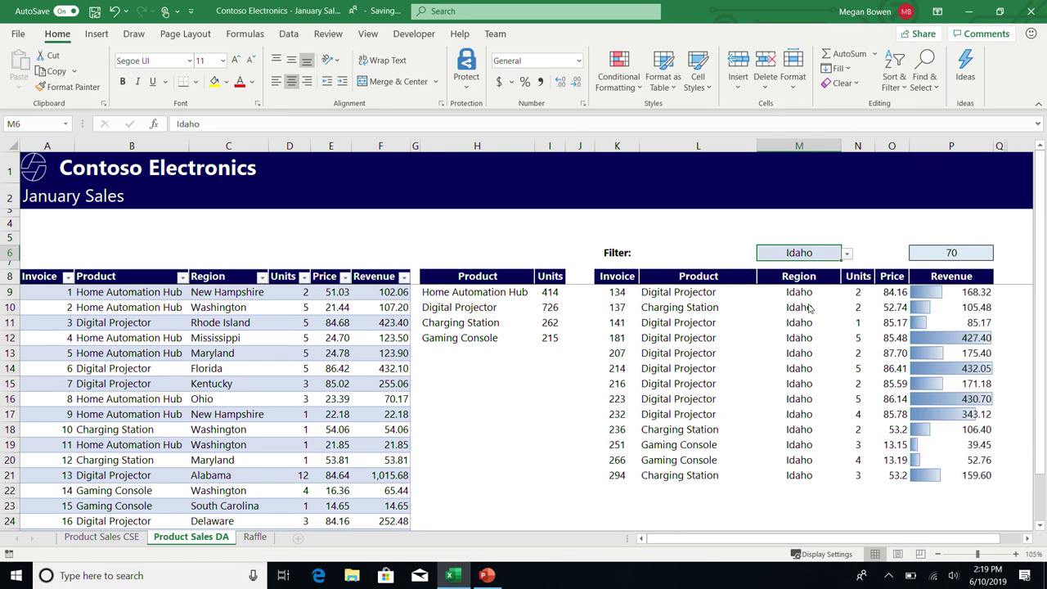
Wrap the UNIQUE formula in H9 in SORT as =SORT(UNIQUE(Sales[Product])) and check the formula across the spilled product cells.
click(618, 295)
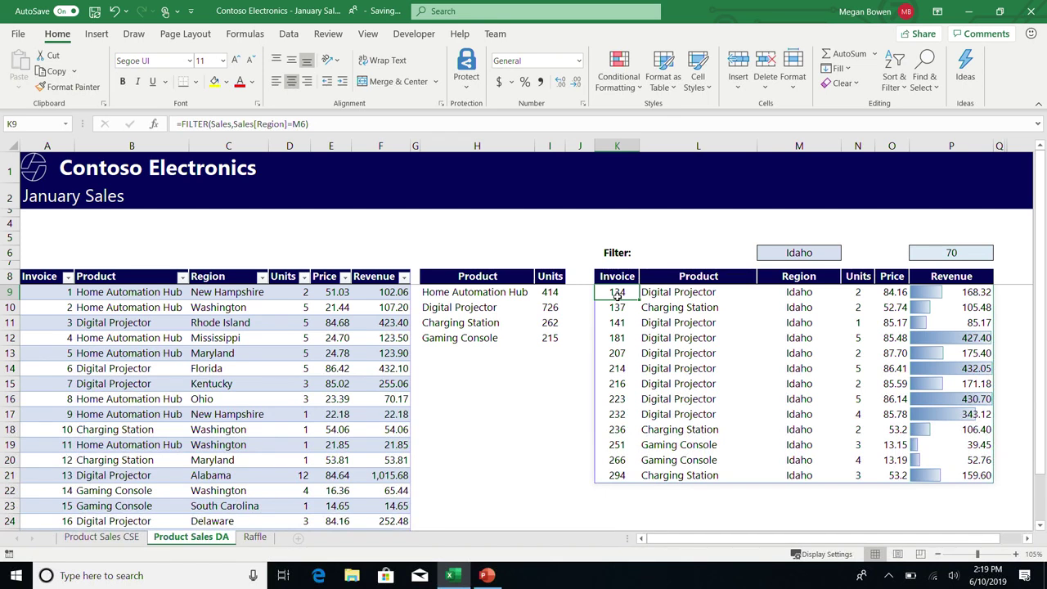
key(Left)
key(Left)
key(Left)
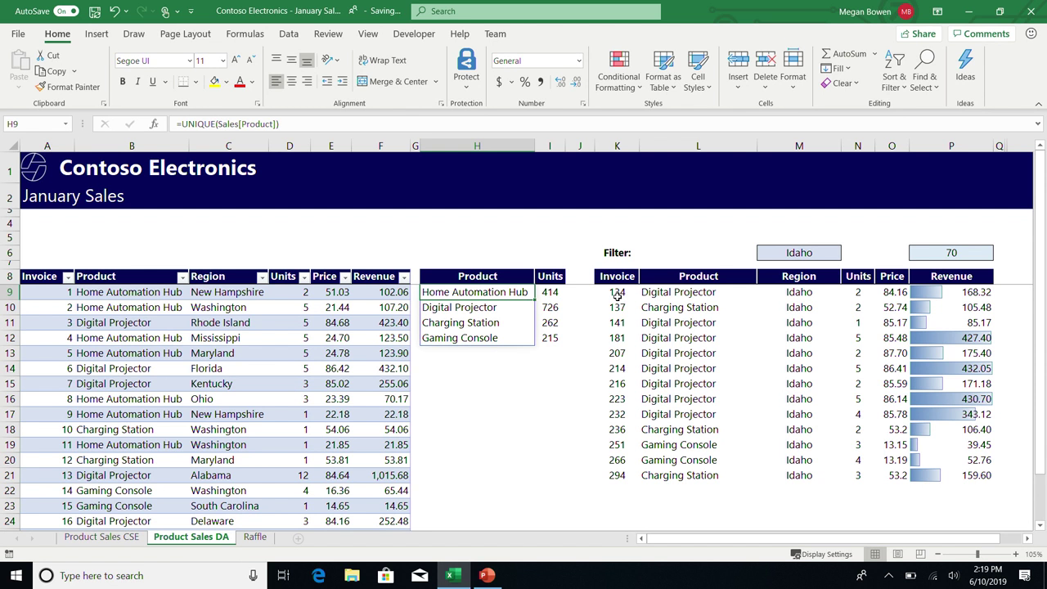
click(185, 127)
text(sort()
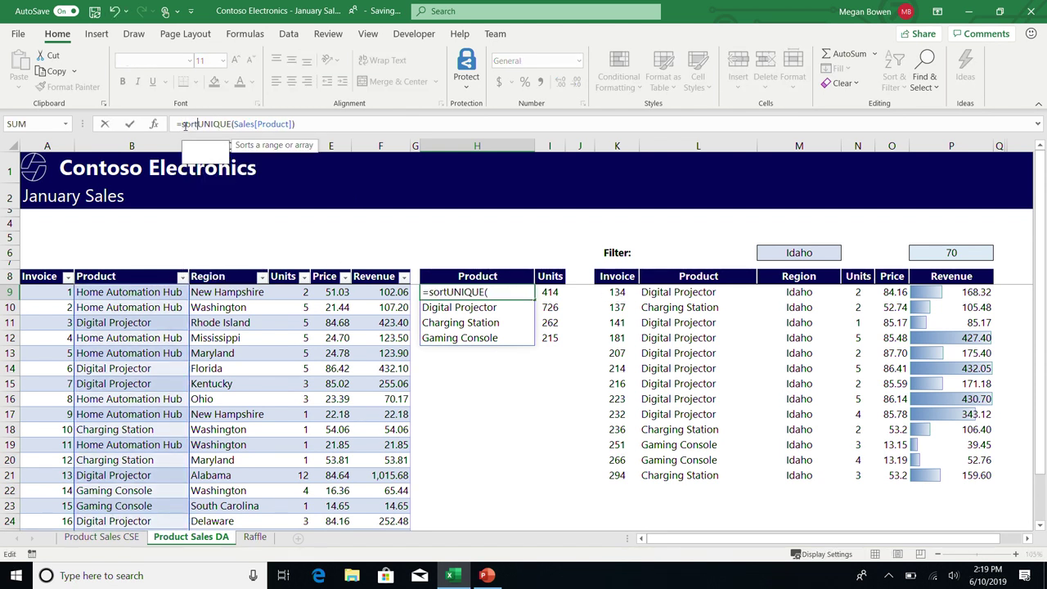
key(End)
text())
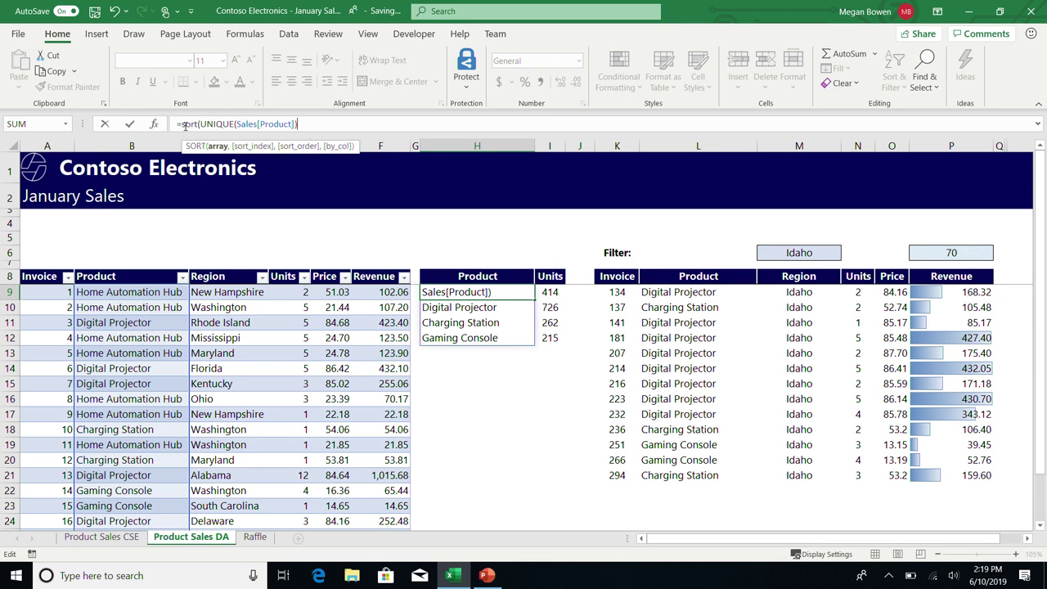
key(Return)
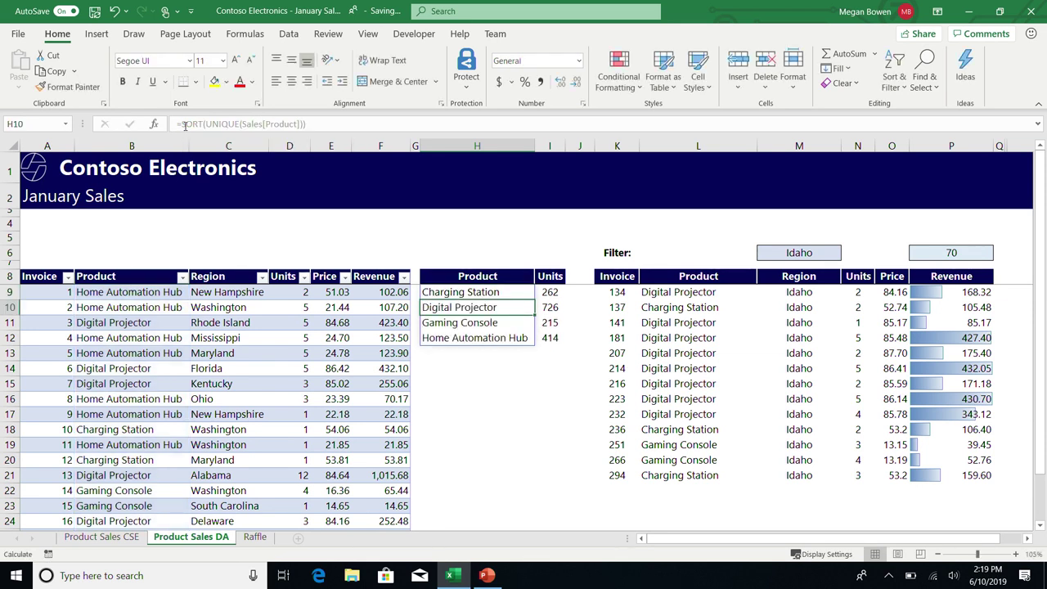
key(Up)
key(Down)
key(Down)
key(Down)
key(Up)
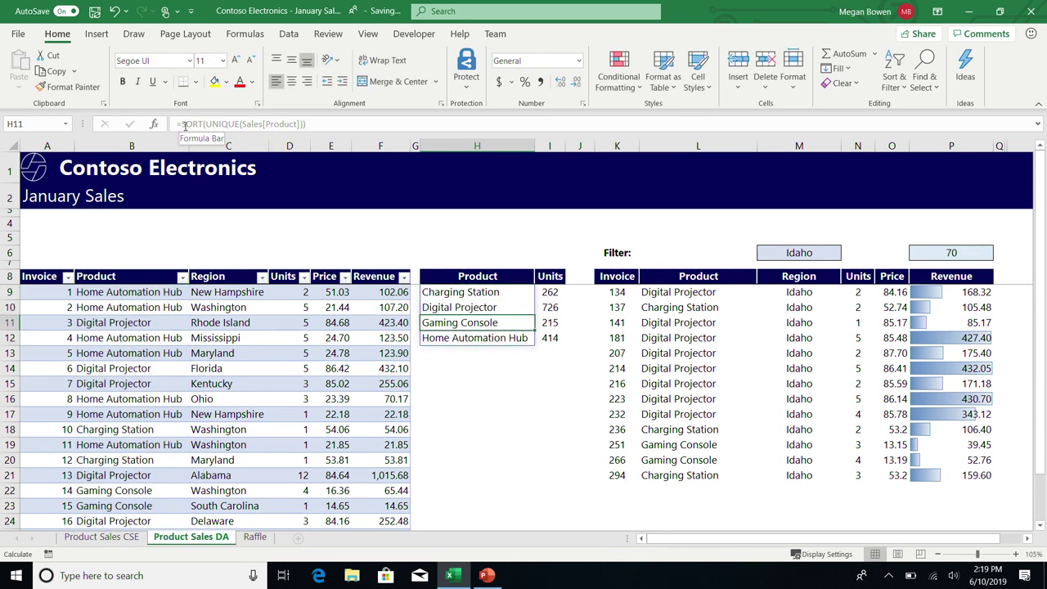
key(Up)
key(Up)
Wrap the FILTER formula in K9 in SORT with sort index 6 and descending order (-1).
key(Right)
key(Right)
key(Right)
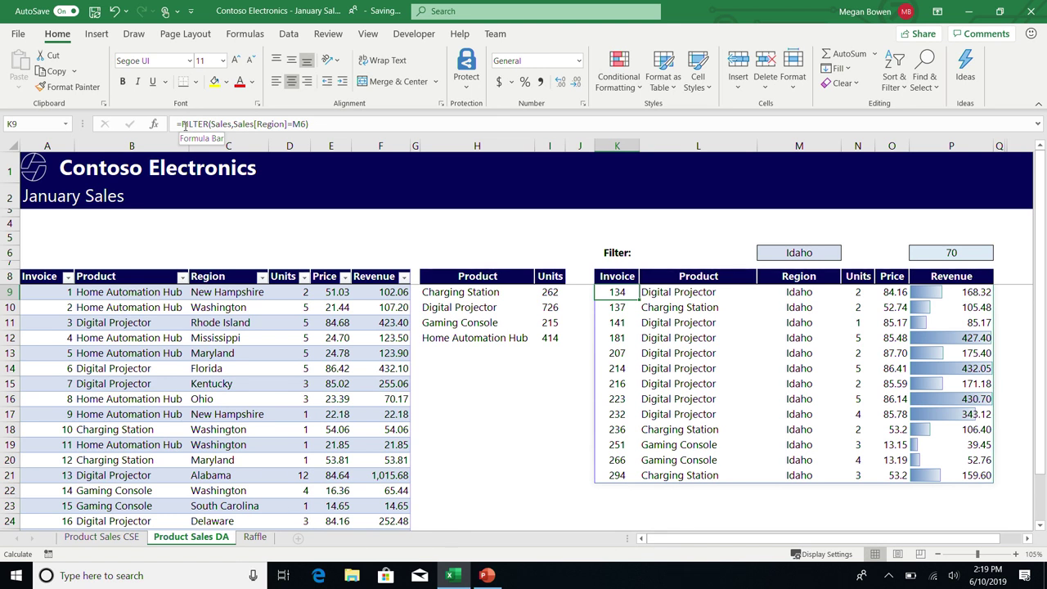
click(185, 124)
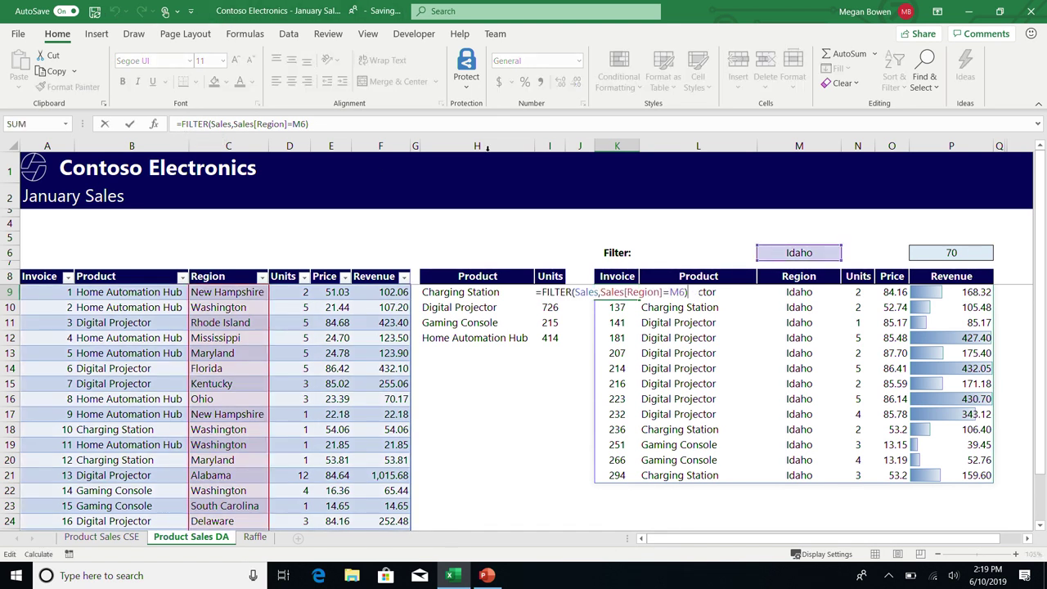
click(543, 292)
text(sort()
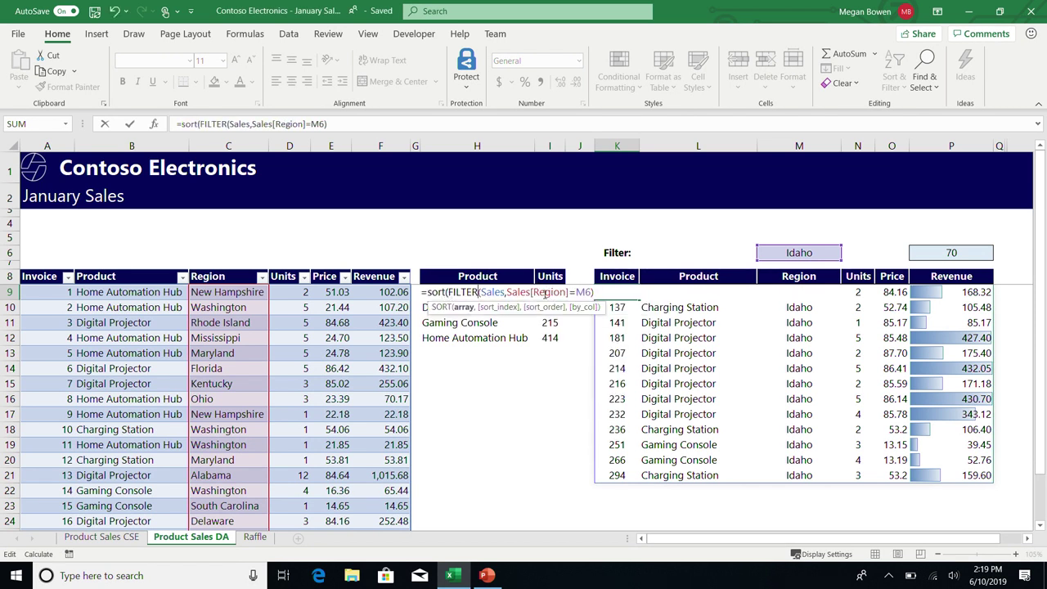
key(Right)
key(Right)
key(Right)
key(Right)
key(Right)
key(Right)
key(Right)
key(Right)
key(Right)
key(Right)
key(Right)
key(Right)
key(Right)
key(Right)
key(Right)
key(Right)
key(Right)
text(,6,)
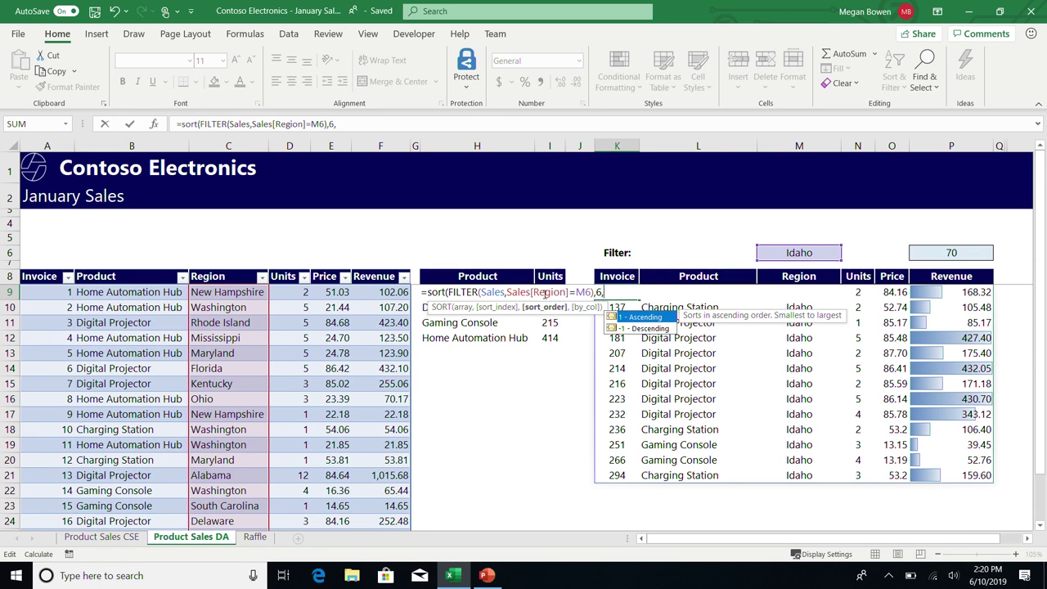
key(Down)
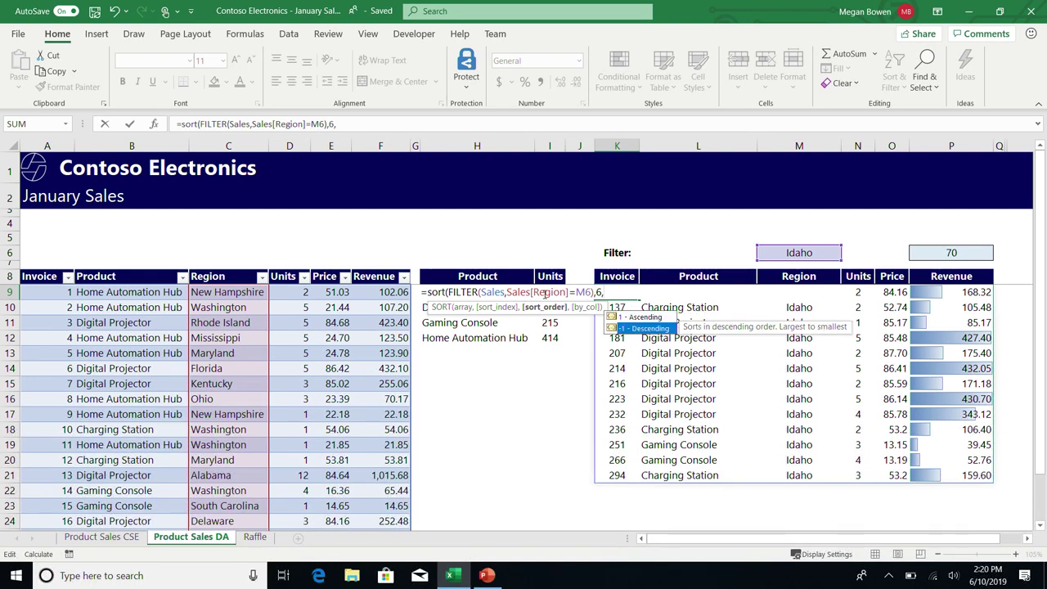
key(Tab)
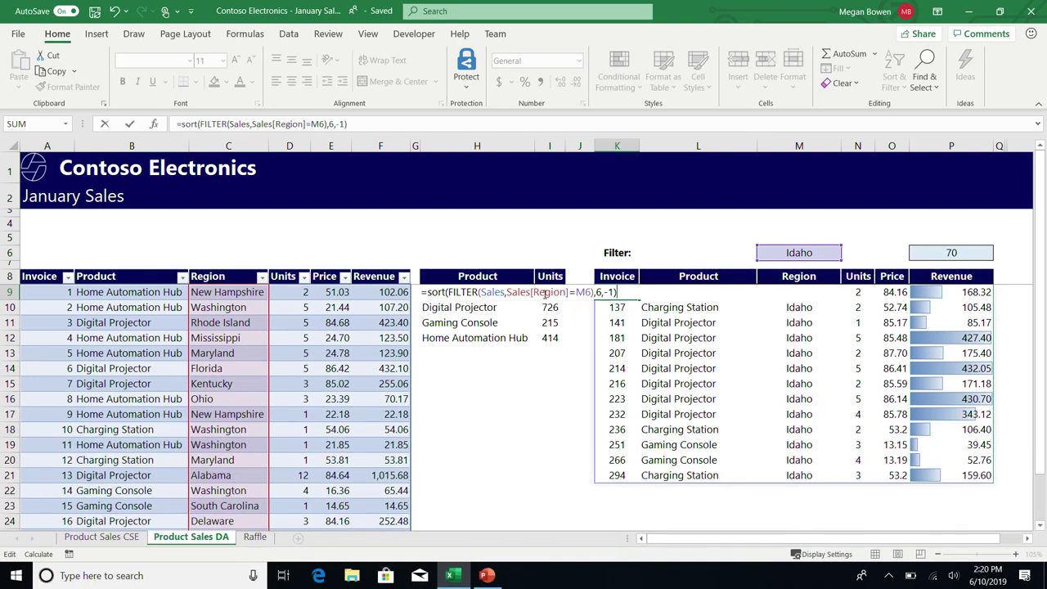
key(Return)
key(Up)
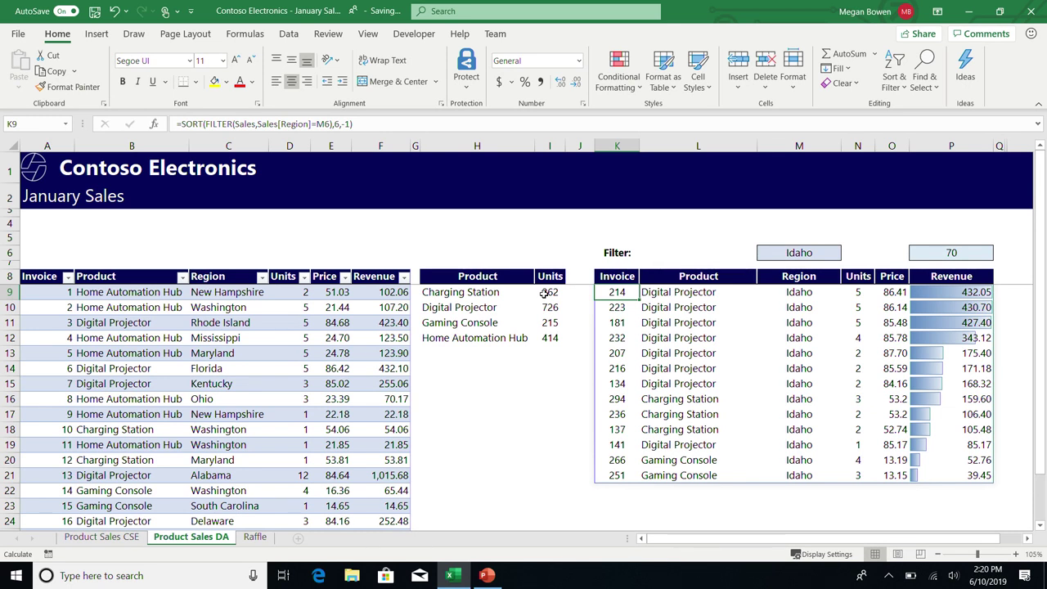
Evaluate the include argument Sales[Region]=M6 within the K9 formula to inspect its TRUE/FALSE array, restoring the original formula.
key(F2)
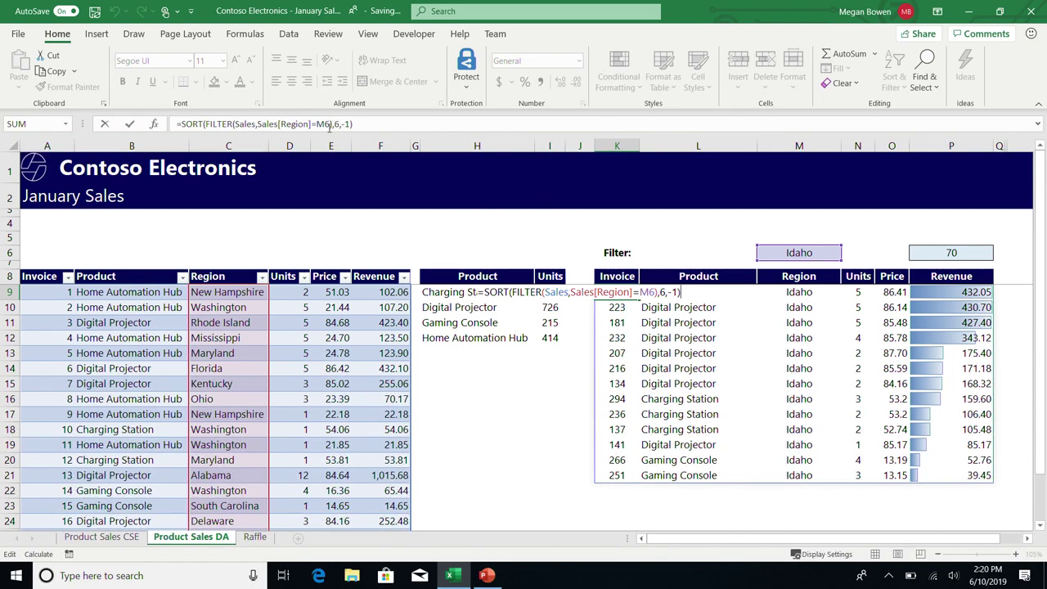
drag(330, 125, 259, 126)
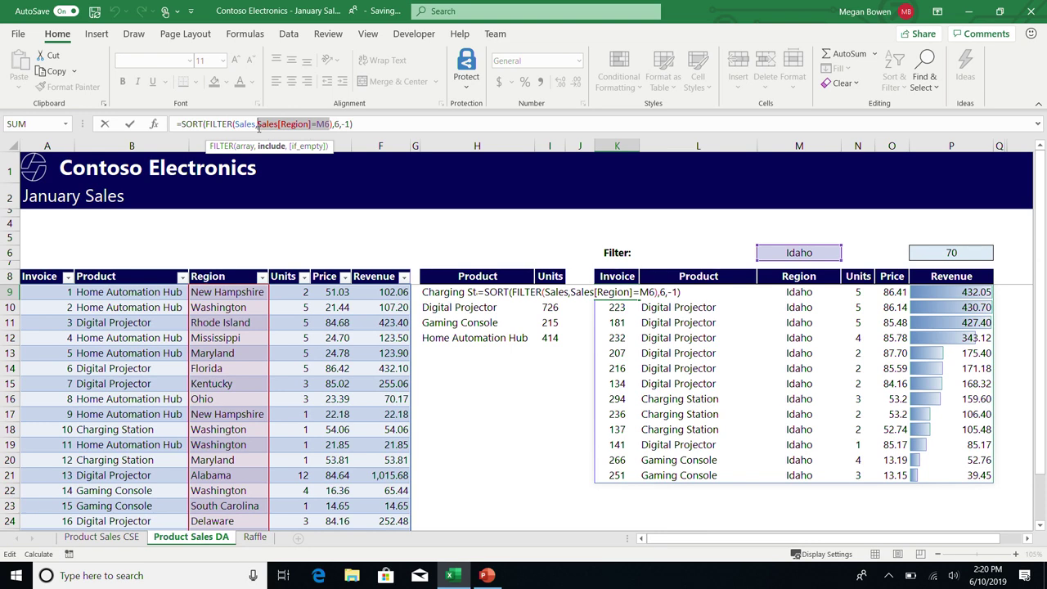
key(F9)
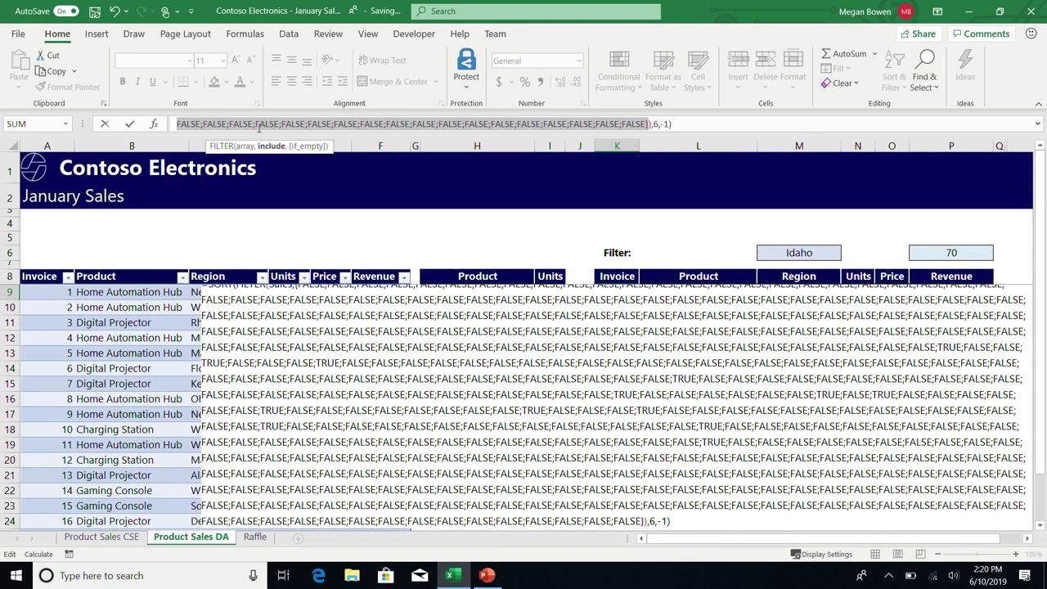
key(ctrl+z)
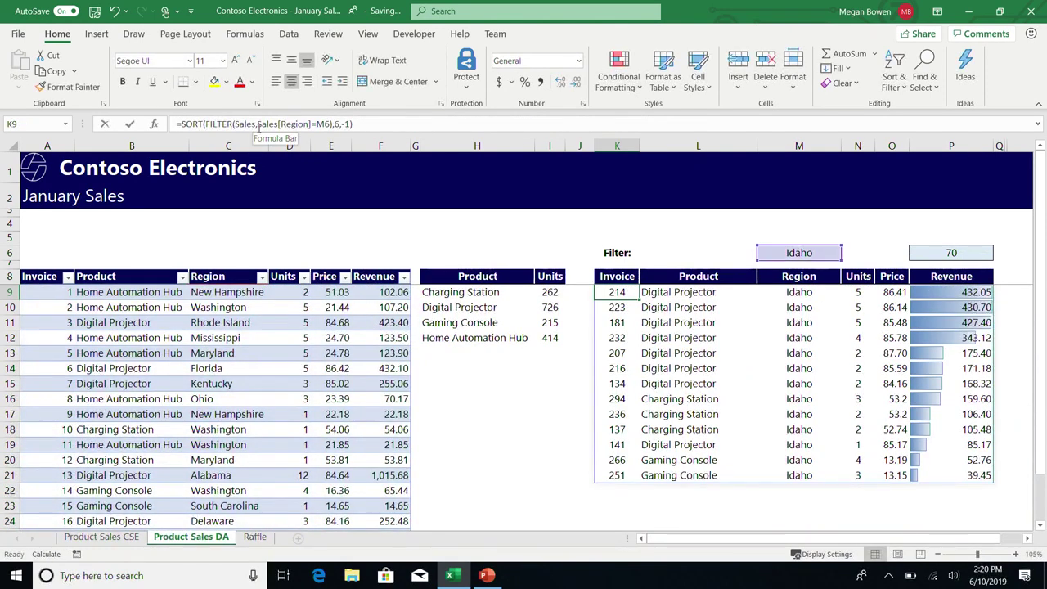
click(259, 125)
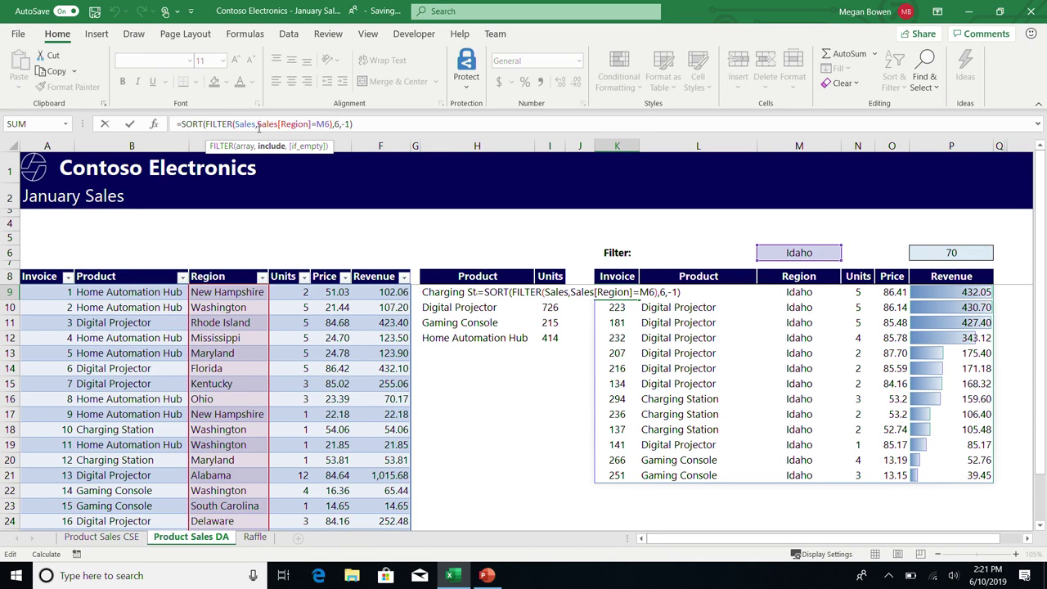
key(Return)
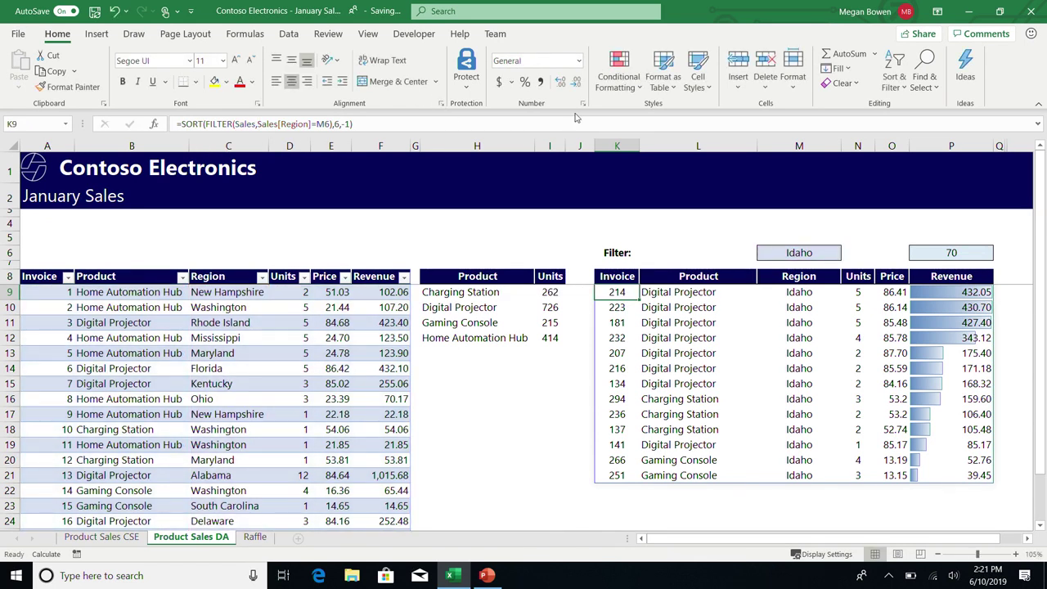
Copy the region selector from M6 to M5 and set the copy to Illinois.
click(790, 262)
click(788, 251)
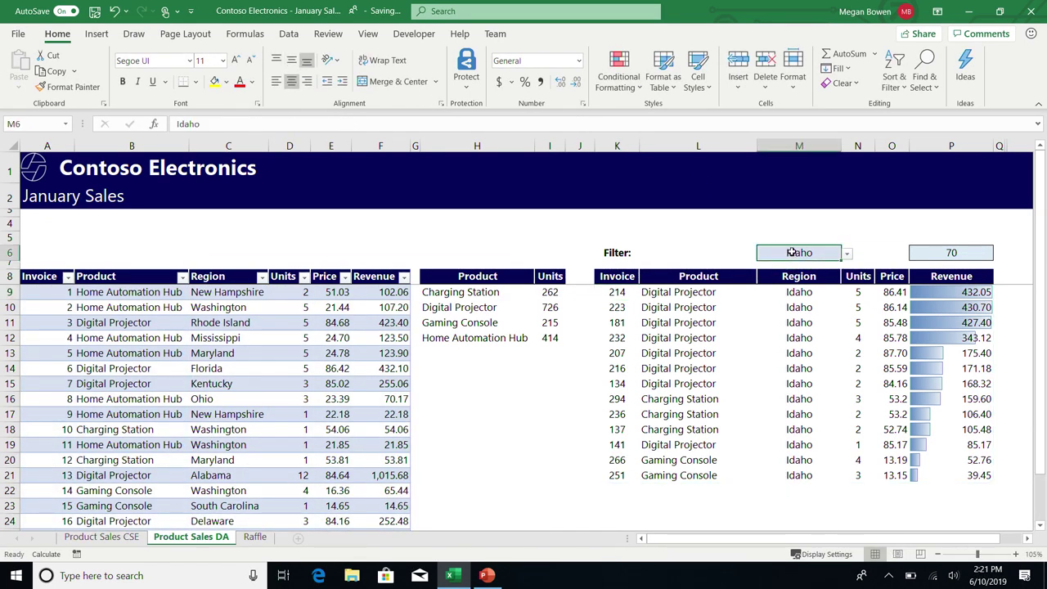
key(ctrl+x)
key(Up)
key(ctrl+v)
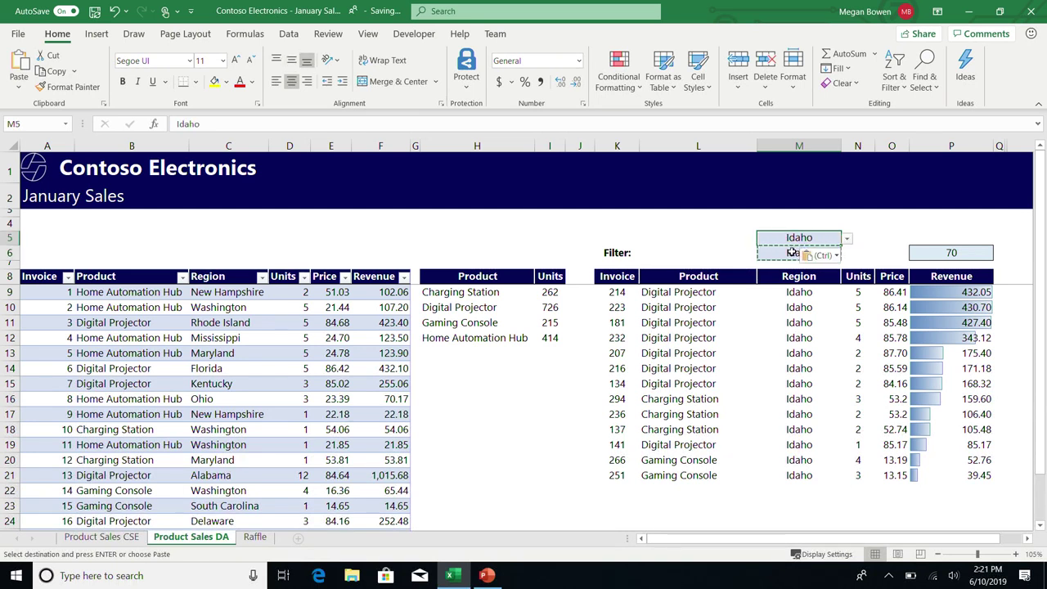
click(791, 252)
click(810, 238)
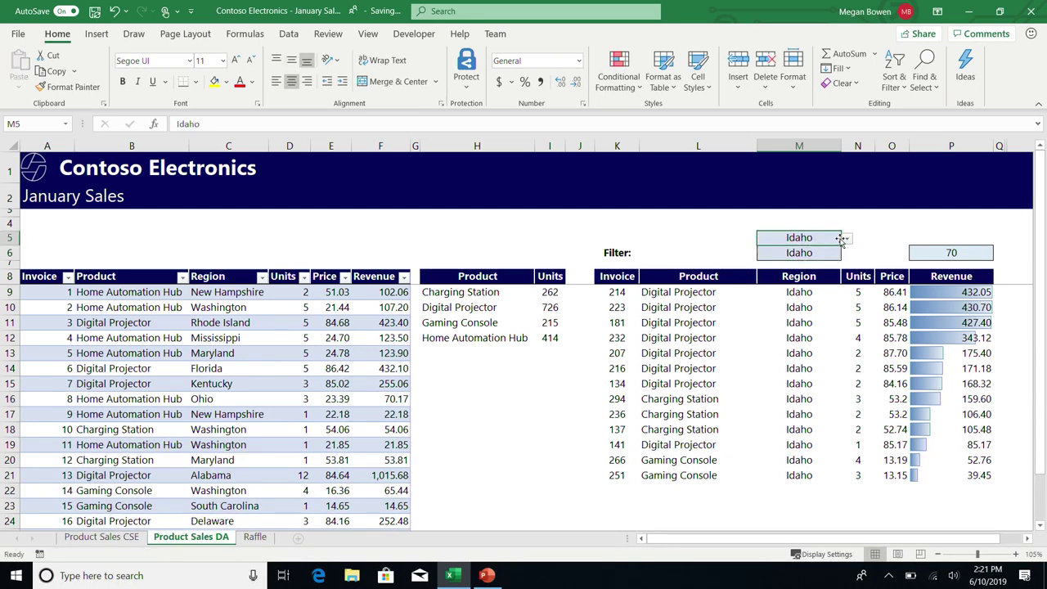
click(847, 238)
click(789, 263)
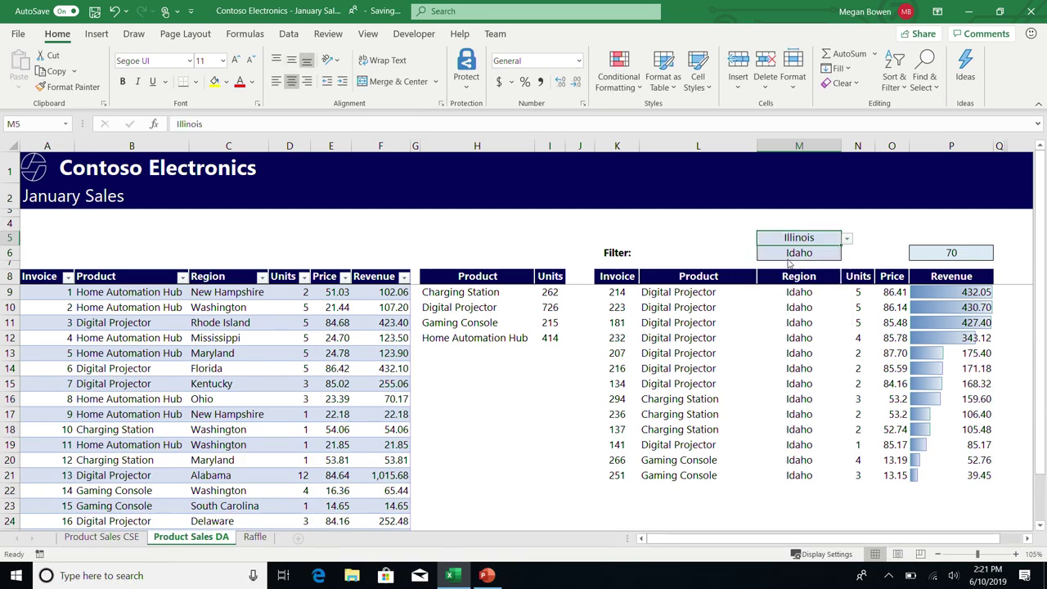
In the K9 formula, enclose the condition Sales[Region]=M6 in parentheses and append a plus sign after it.
click(612, 296)
double_click(612, 296)
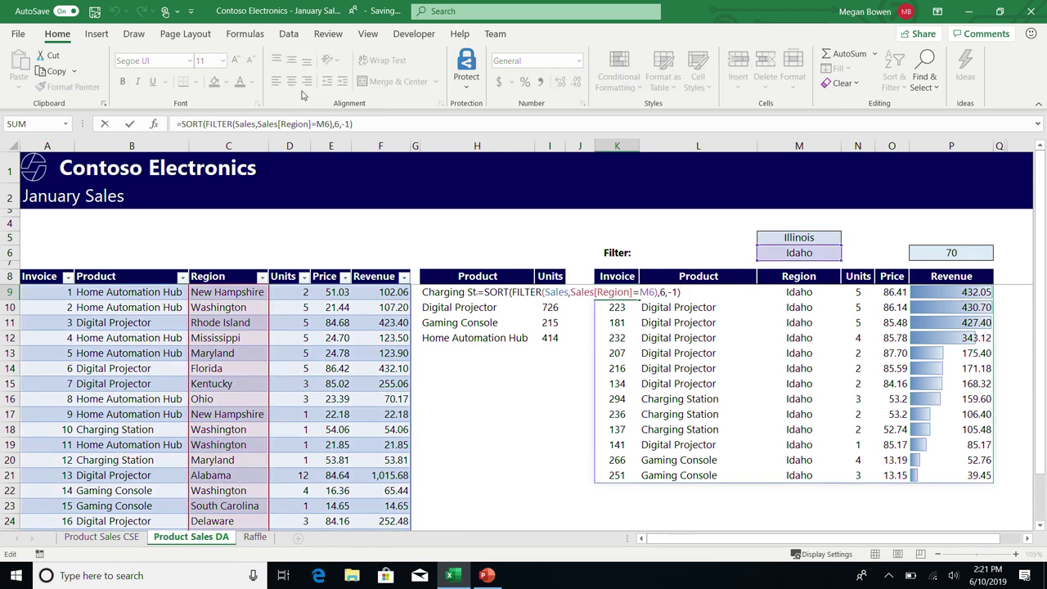
click(258, 124)
text(()
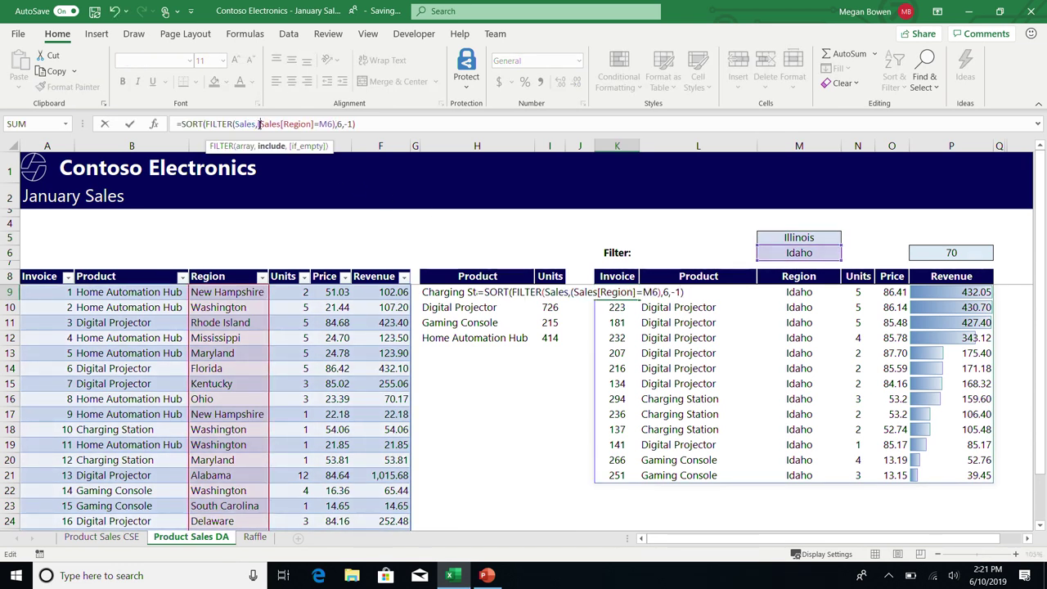
key(Right)
key(Right)
key(Right)
key(Right)
key(Right)
key(Right)
key(Right)
key(Right)
key(Right)
key(Right)
key(Right)
key(Right)
key(Right)
key(Right)
key(Right)
key(Right)
text()+)
Complete the OR test in K9 with (Sales[Region]=M5), giving =SORT(FILTER(Sales,(Sales[Region]=M6)+(Sales[Region]=M5)),6,-1), and review the spilled rows.
text(())
click(259, 123)
text(()
click(233, 270)
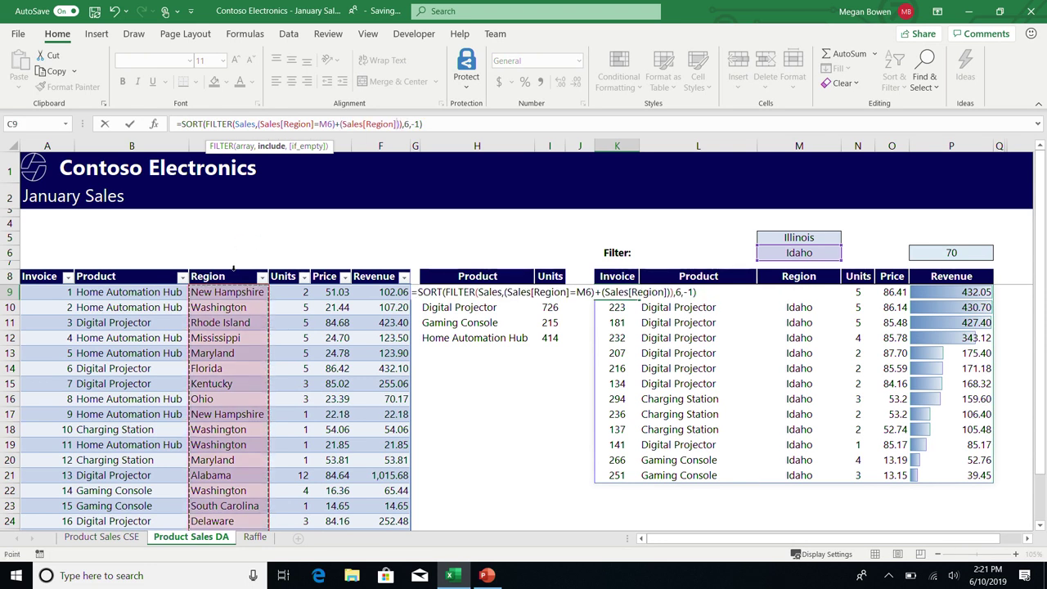
text(=)
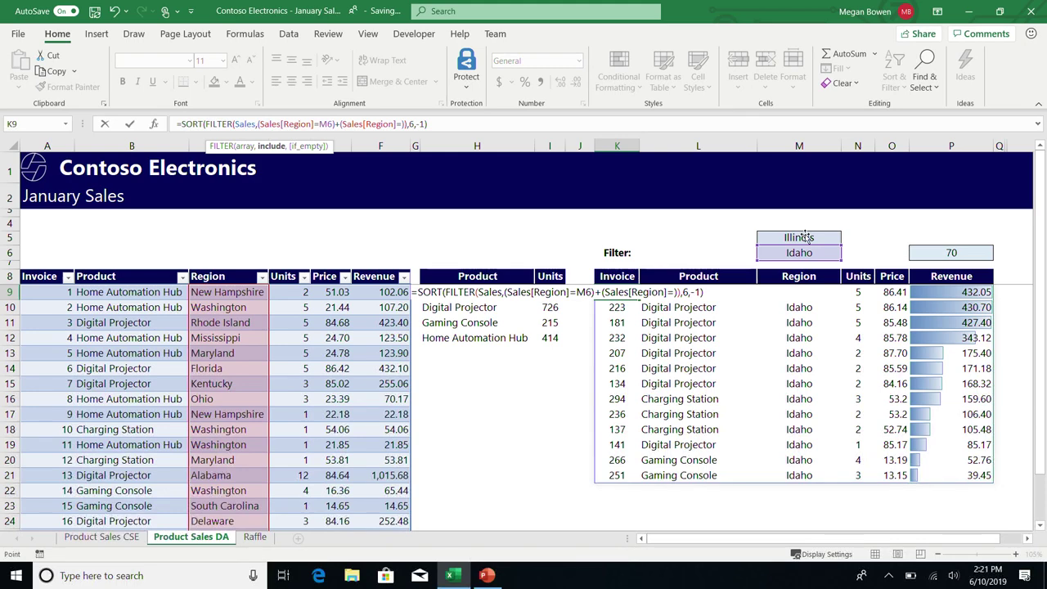
click(799, 237)
key(Return)
scroll(794, 367, down, 2)
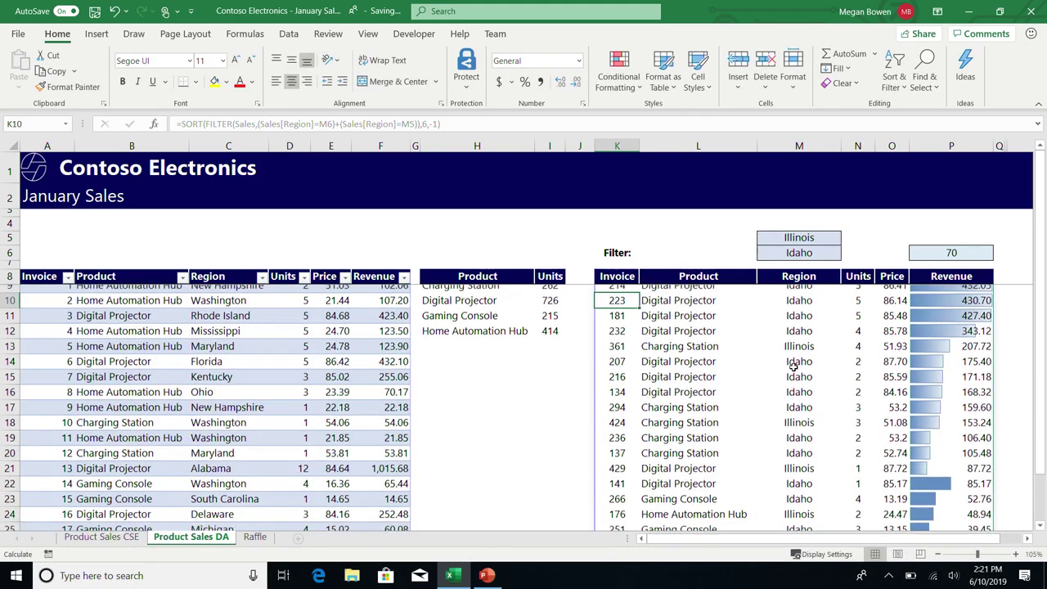
scroll(794, 367, up, 2)
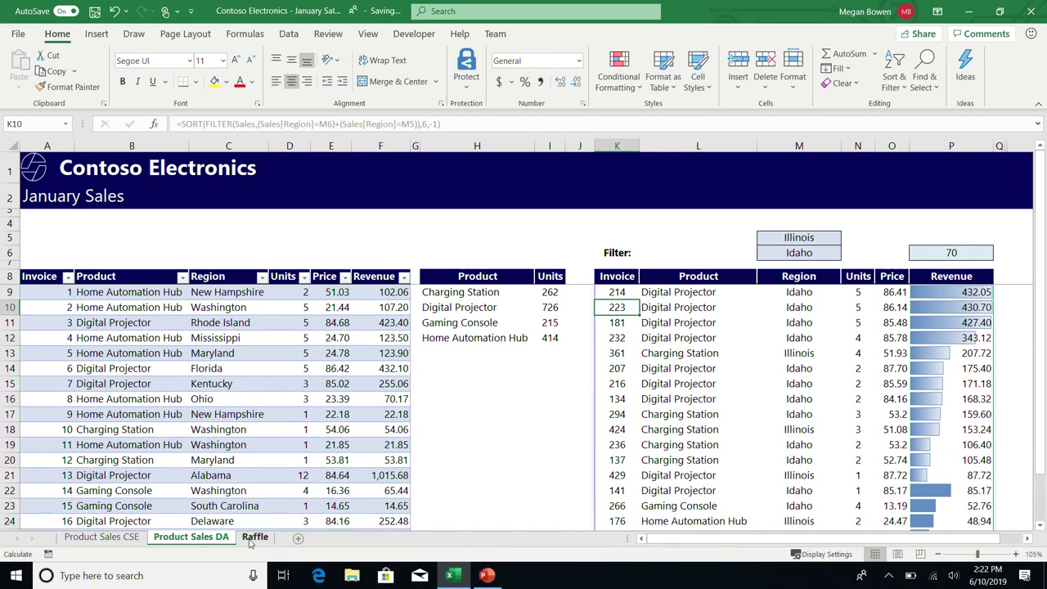
Switch to the Raffle sheet and clear the existing spilled formulas in E6 and G6.
click(255, 537)
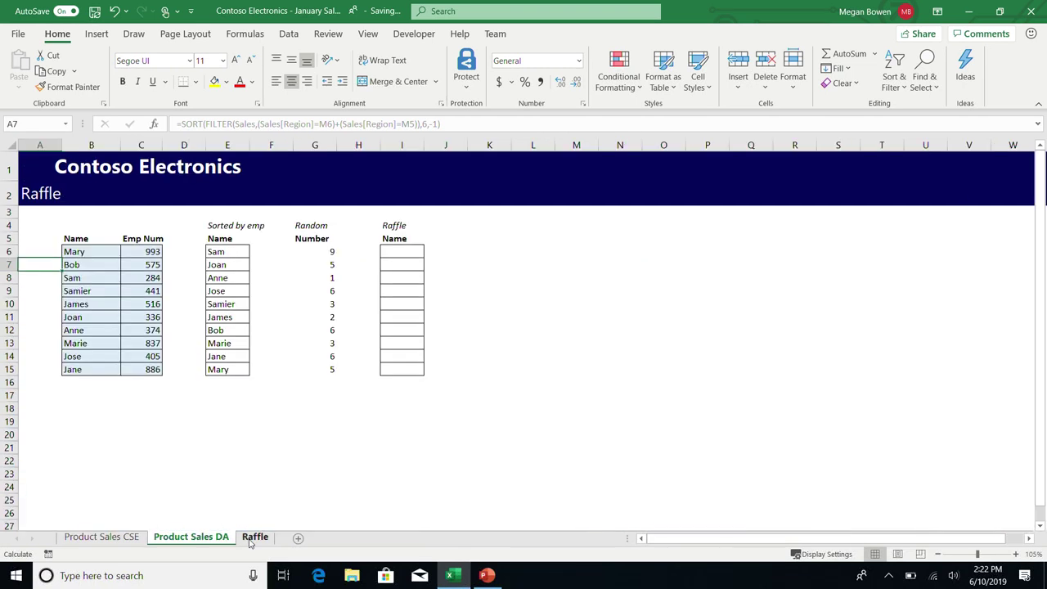
click(85, 251)
key(Right)
key(Right)
key(Right)
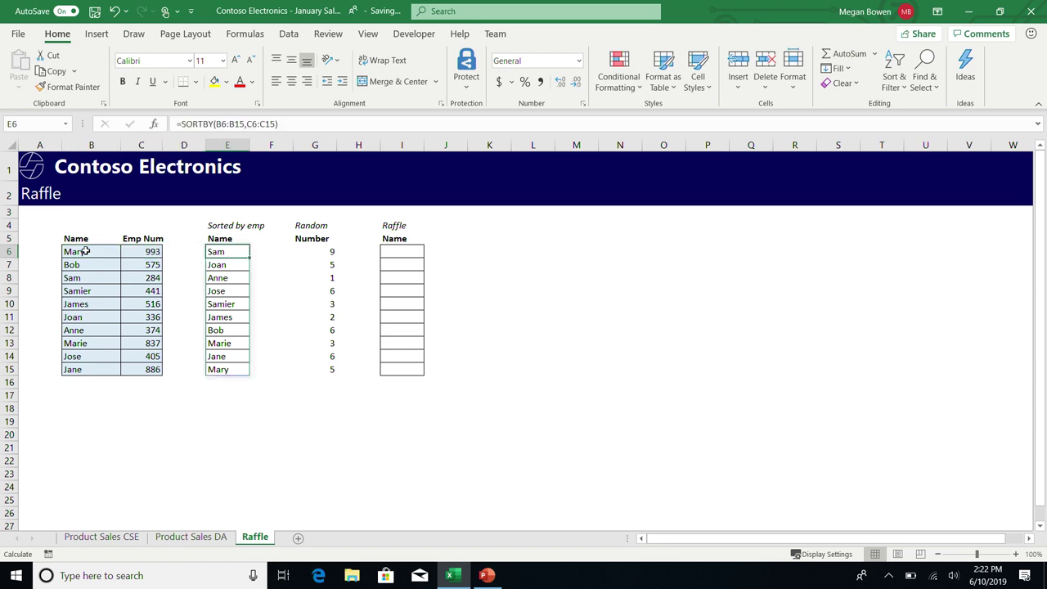
key(Delete)
key(Right)
key(Right)
key(Delete)
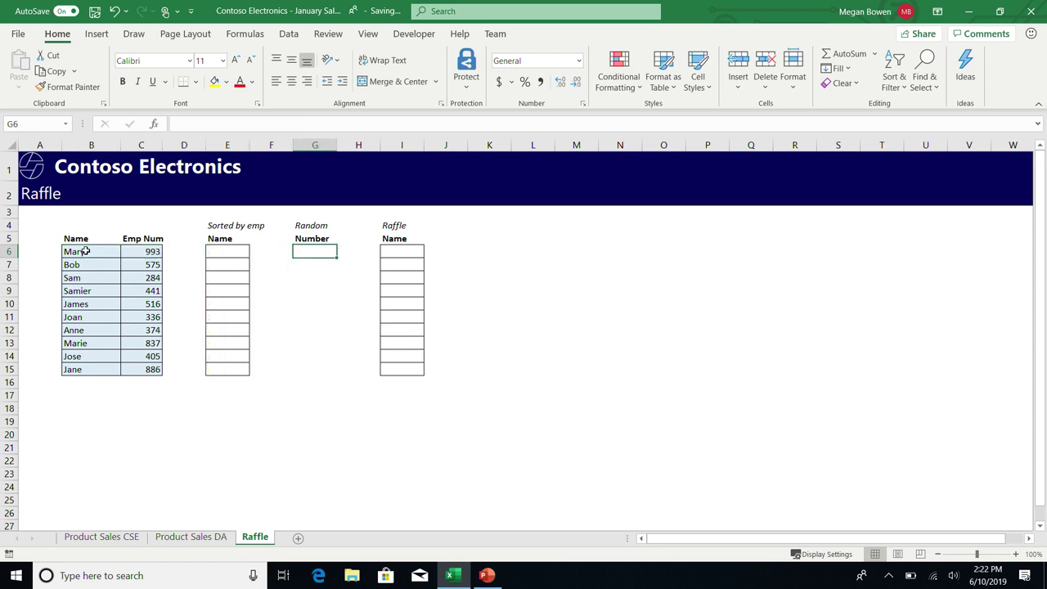
Highlight the first entries of the Name and Emp Num columns to examine the source list.
key(Left)
key(Left)
key(Left)
key(Left)
key(Left)
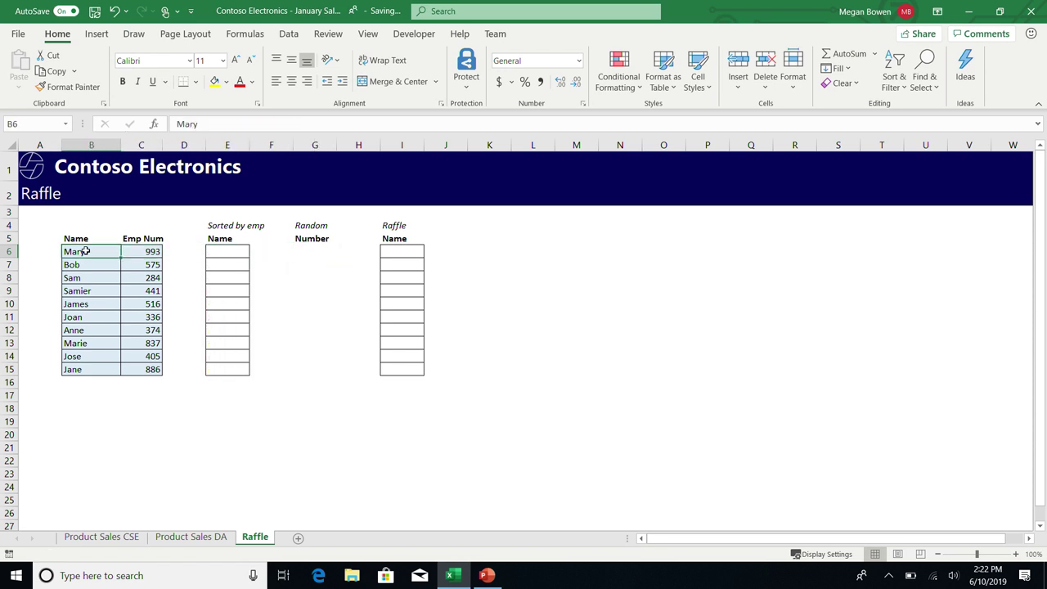
key(shift+Down)
key(shift+Right)
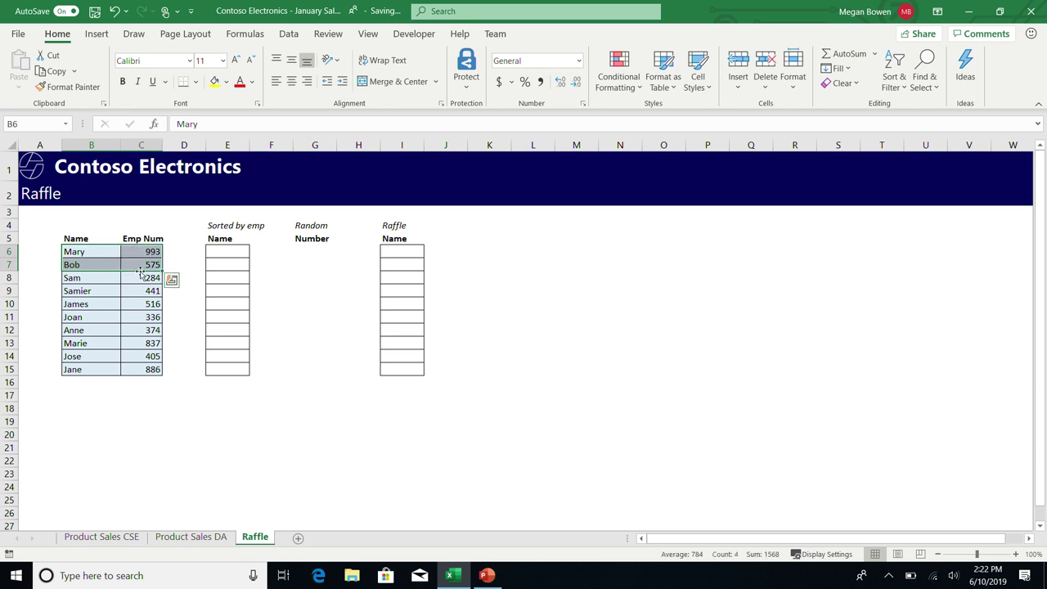
Enter =SORTBY(B6:B15,C6:C15) in E6 to list the names by employee number, and check against the source numbers.
click(237, 252)
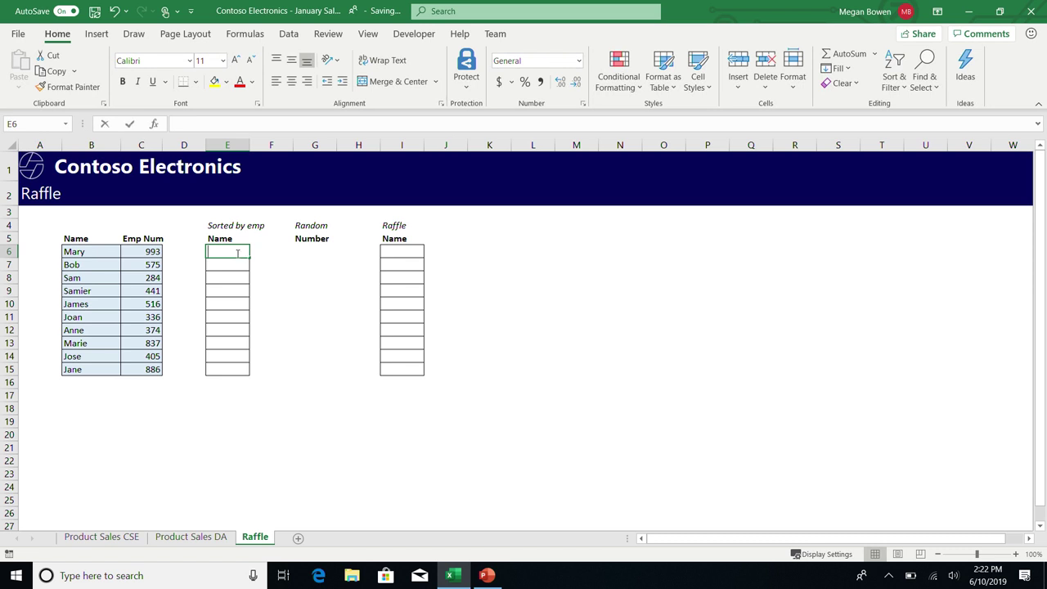
text(=sortby)
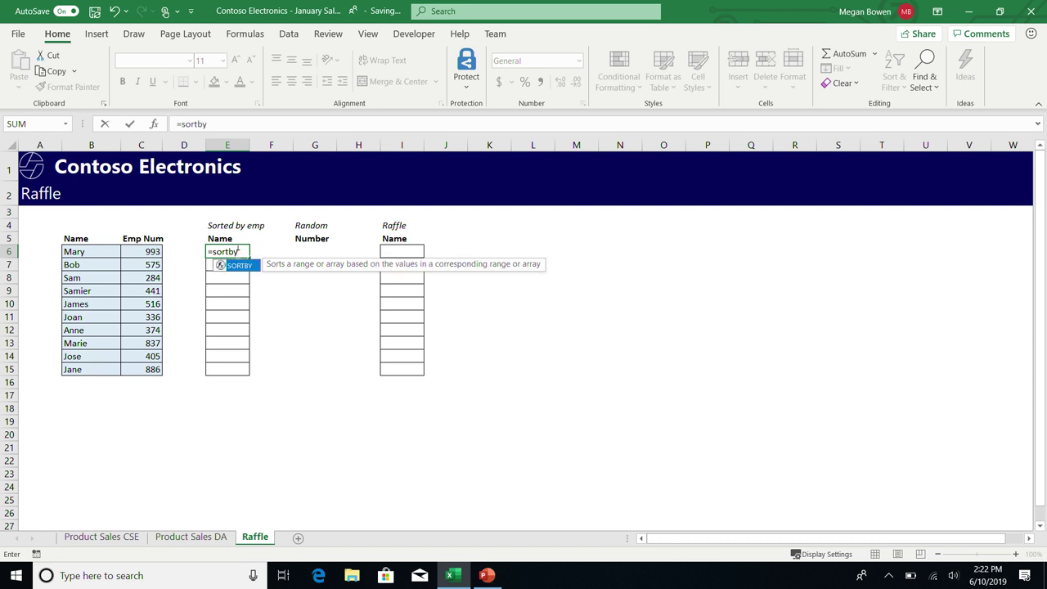
key(Tab)
key(Left)
key(Left)
key(Left)
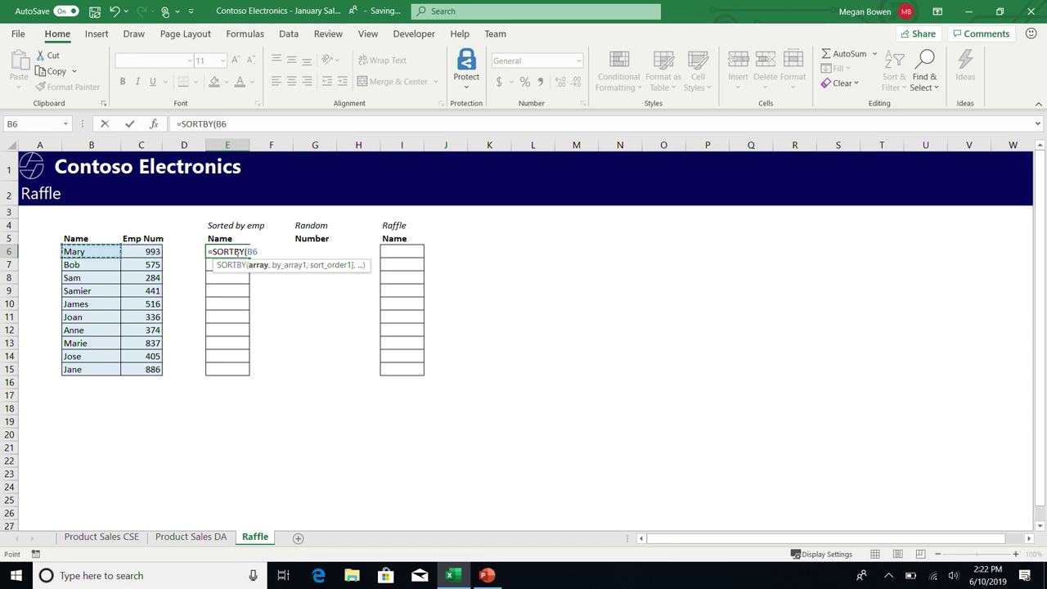
key(ctrl+shift+Down)
text(,)
key(Left)
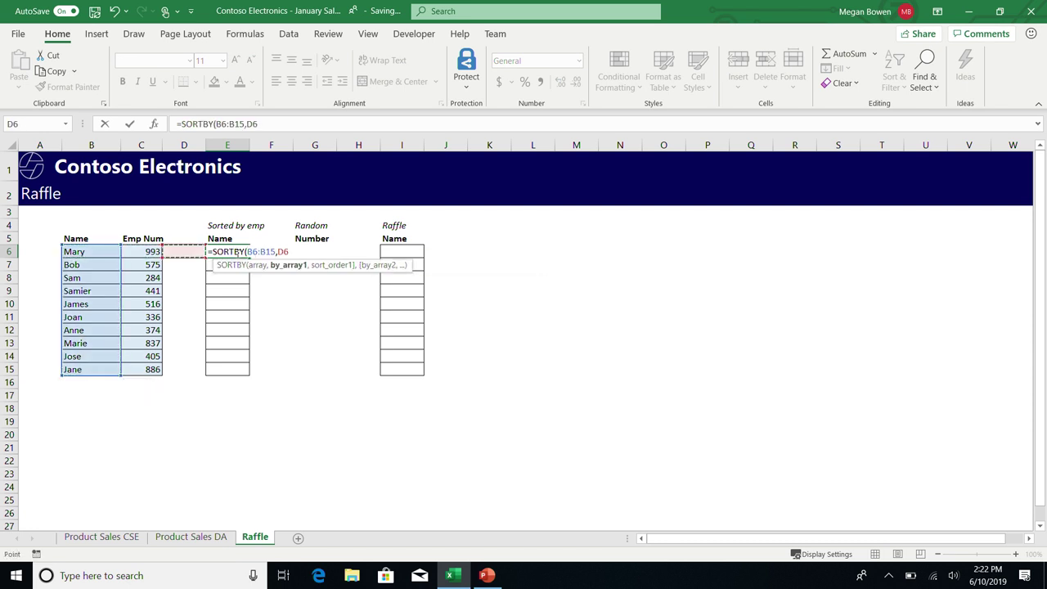
key(Left)
key(ctrl+shift+Down)
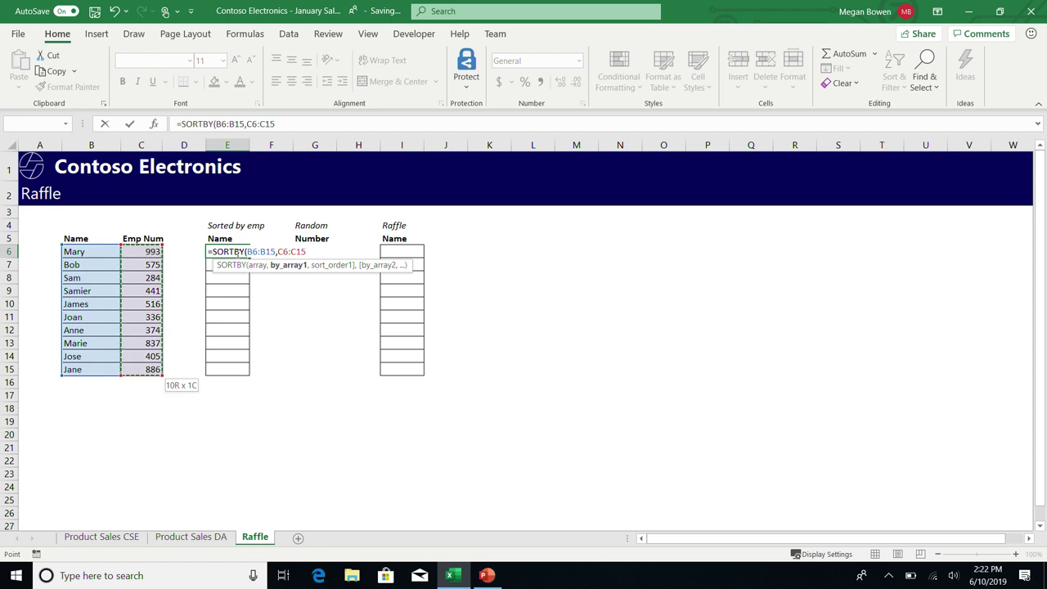
key(Return)
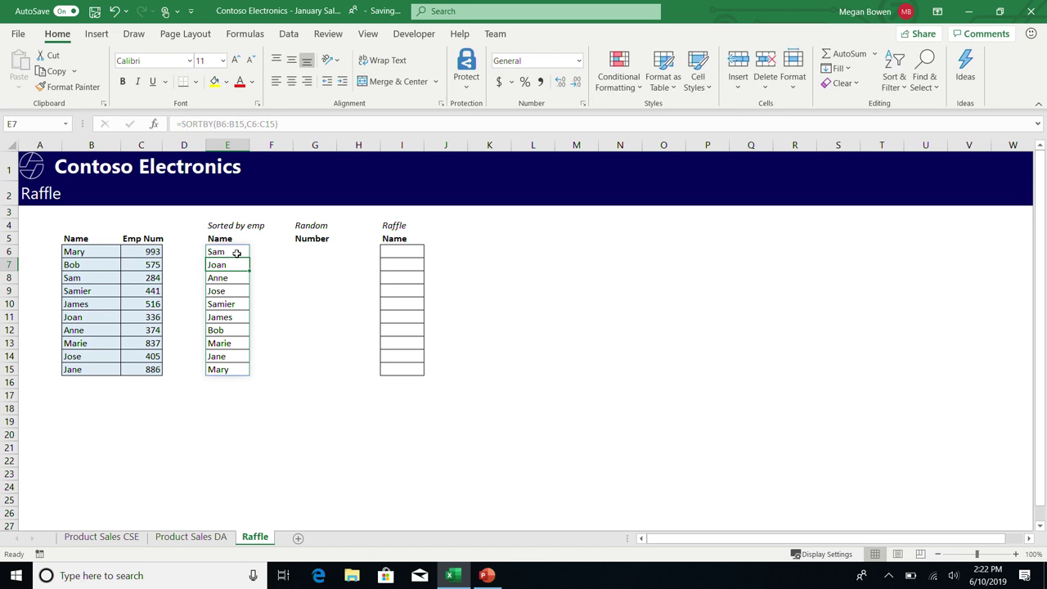
click(144, 275)
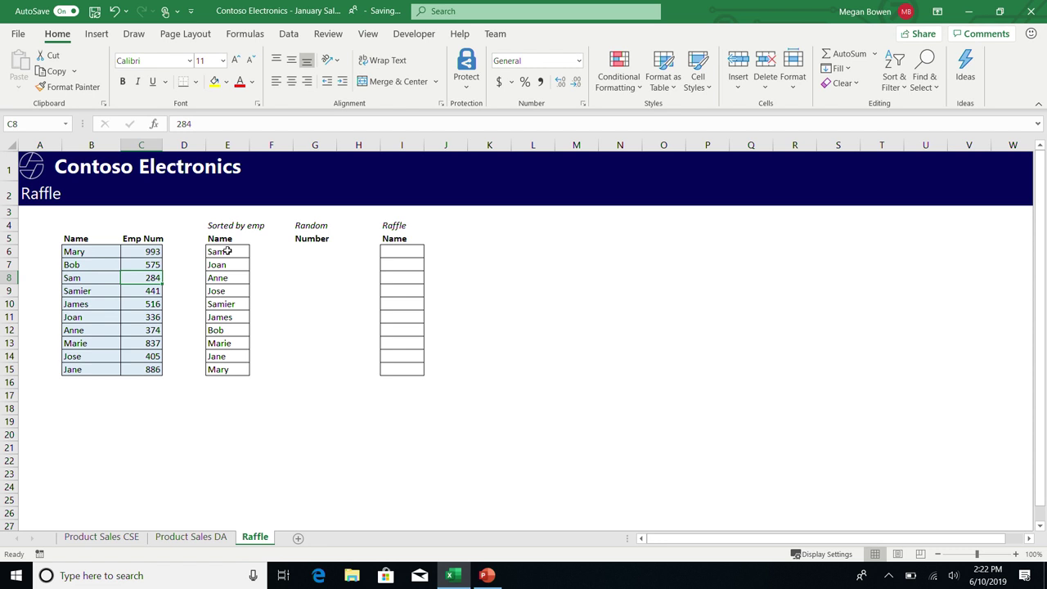
Enter a RANDARRAY formula in G6 that takes its number of rows from G3.
click(311, 253)
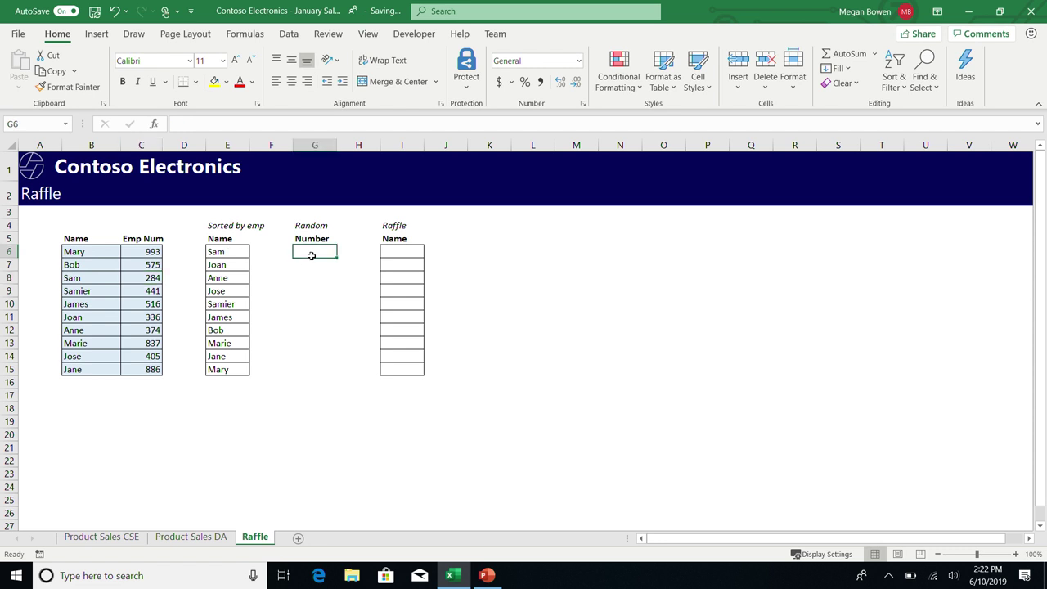
text(=rand)
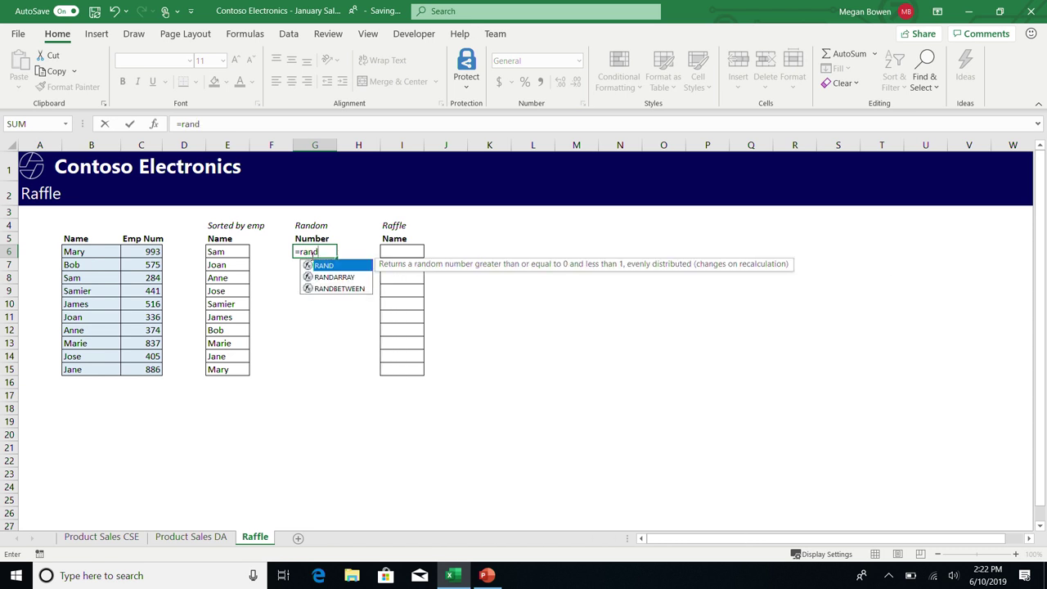
key(Down)
key(Tab)
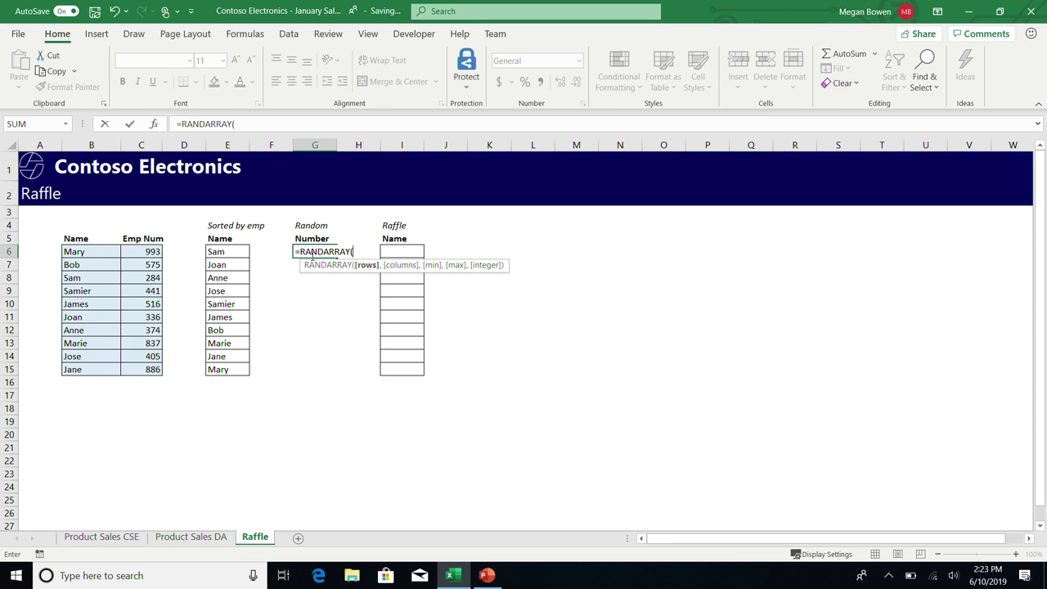
click(315, 212)
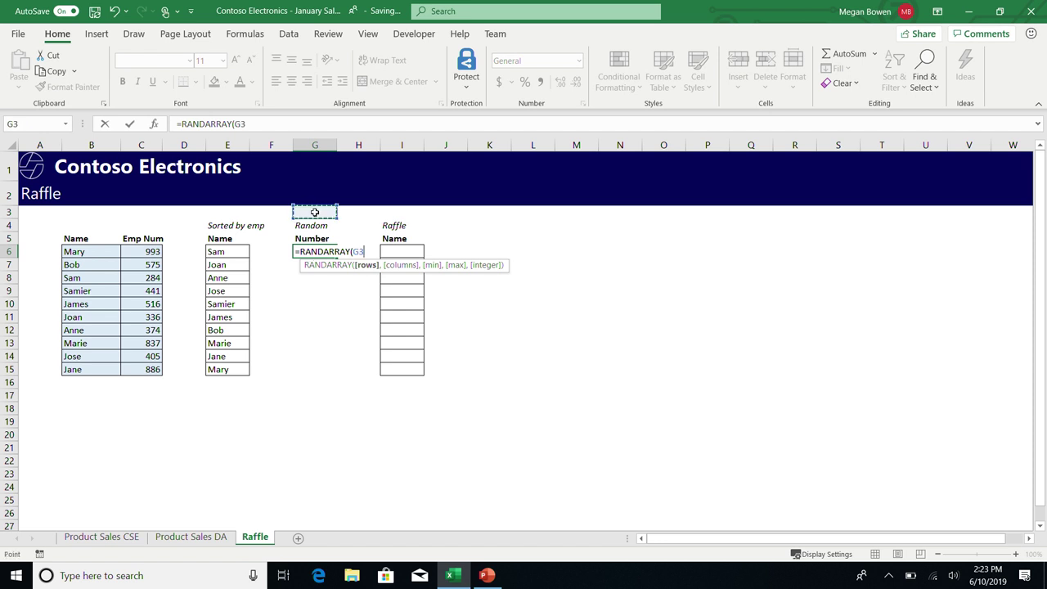
key(Return)
Resize the random array by setting the row count in G3 to 5 and then to 10.
click(314, 201)
click(315, 212)
text(5)
key(Return)
click(314, 212)
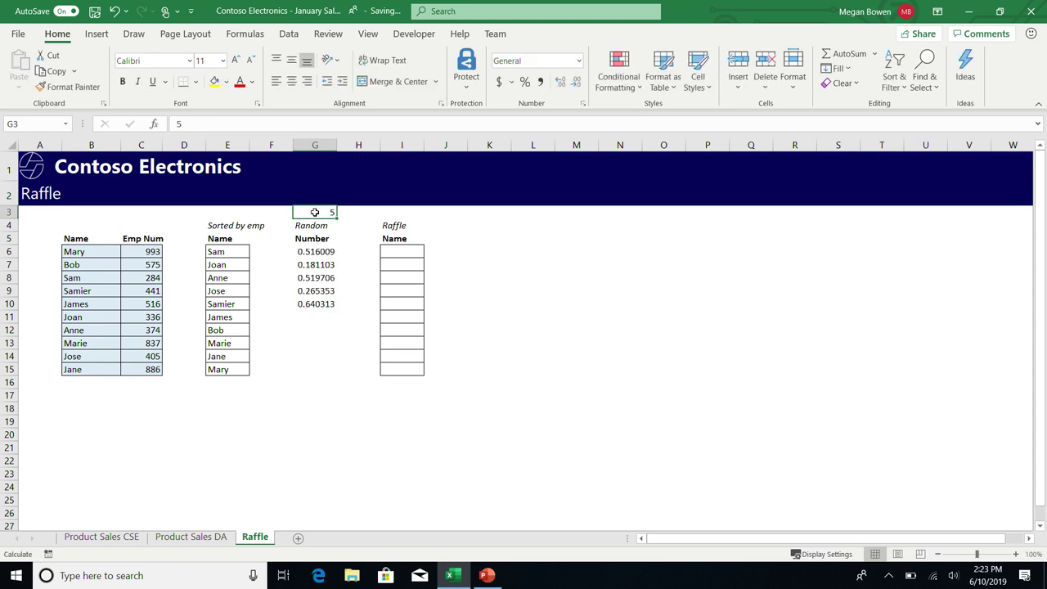
text(10)
key(Return)
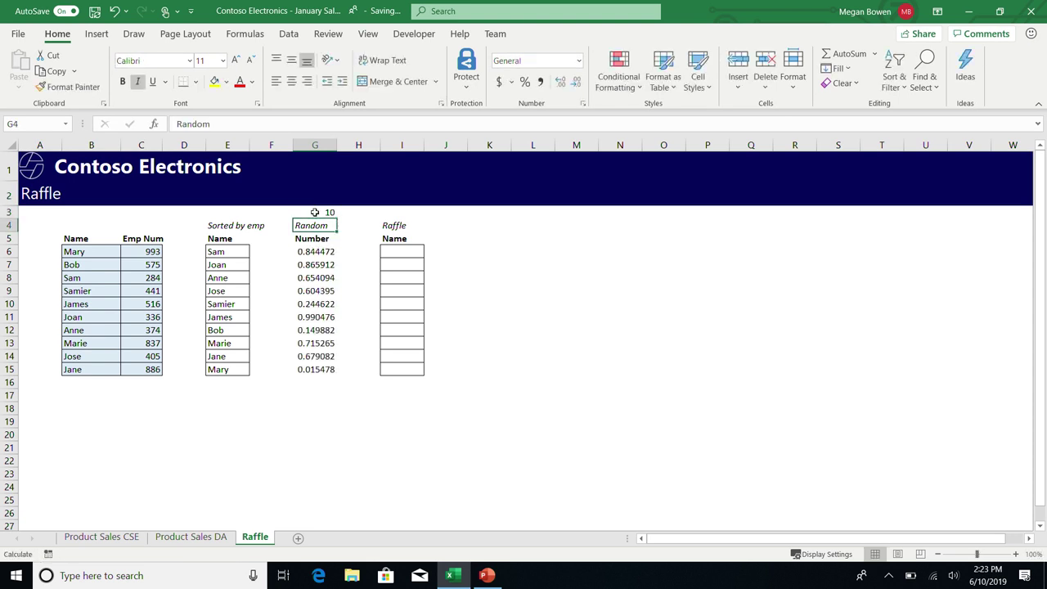
Set the row count in G3 to 1000000 and jump to the last cell of the spilled random array.
click(315, 212)
text(100000)
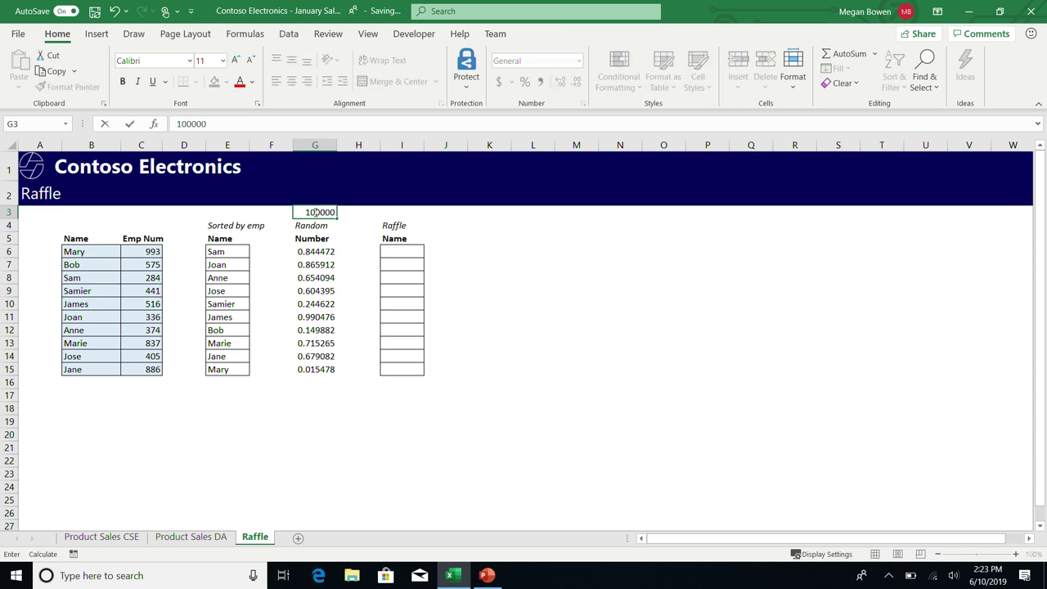
text(0)
key(Return)
key(Down)
key(Down)
key(ctrl+Down)
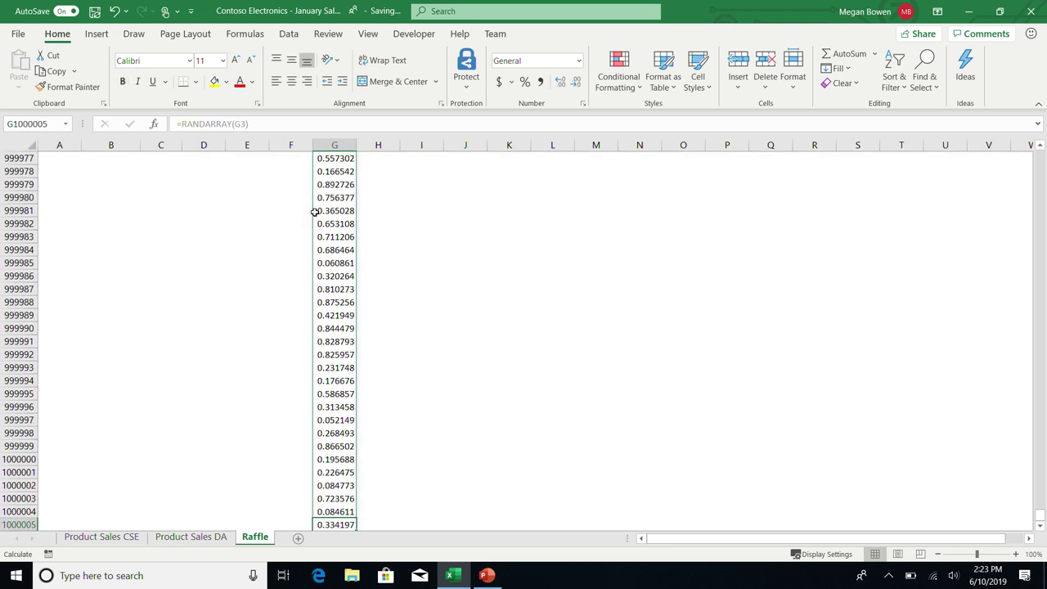
Return to G6 at the start of the random array and recalculate the sheet.
key(ctrl+Up)
key(Down)
key(Down)
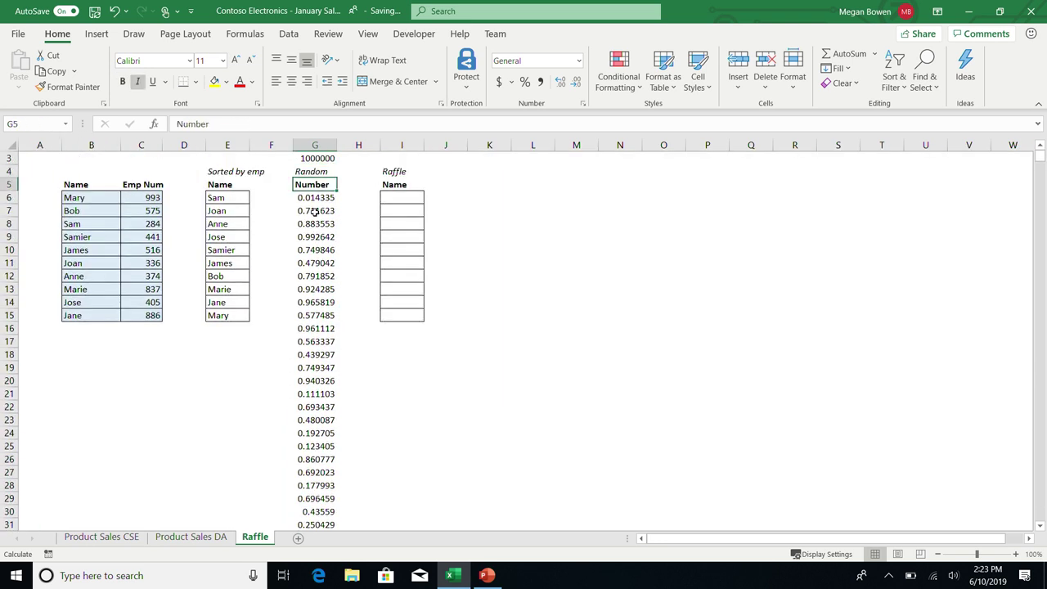
key(Down)
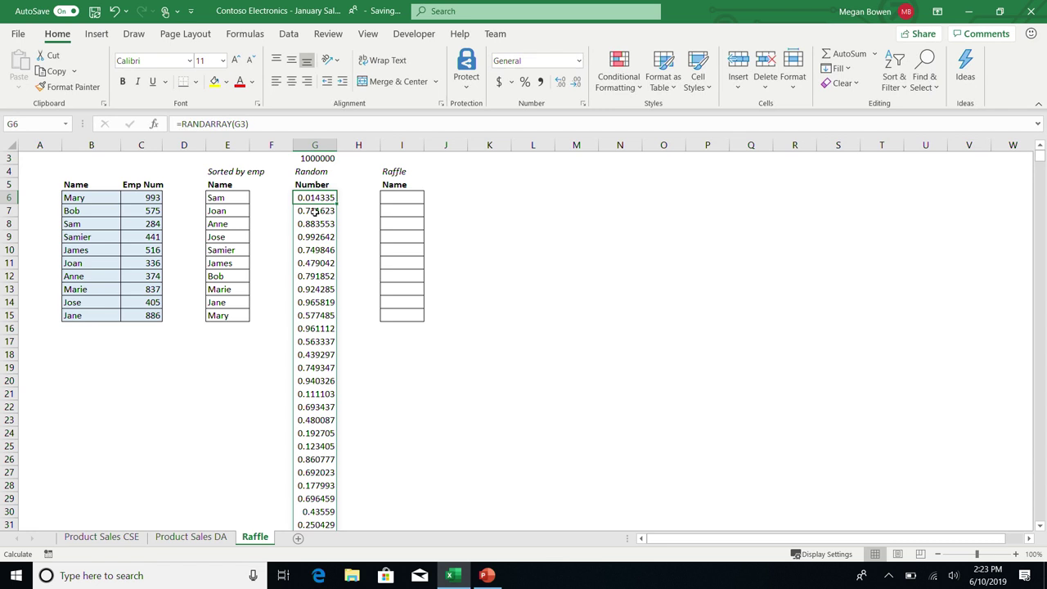
key(F9)
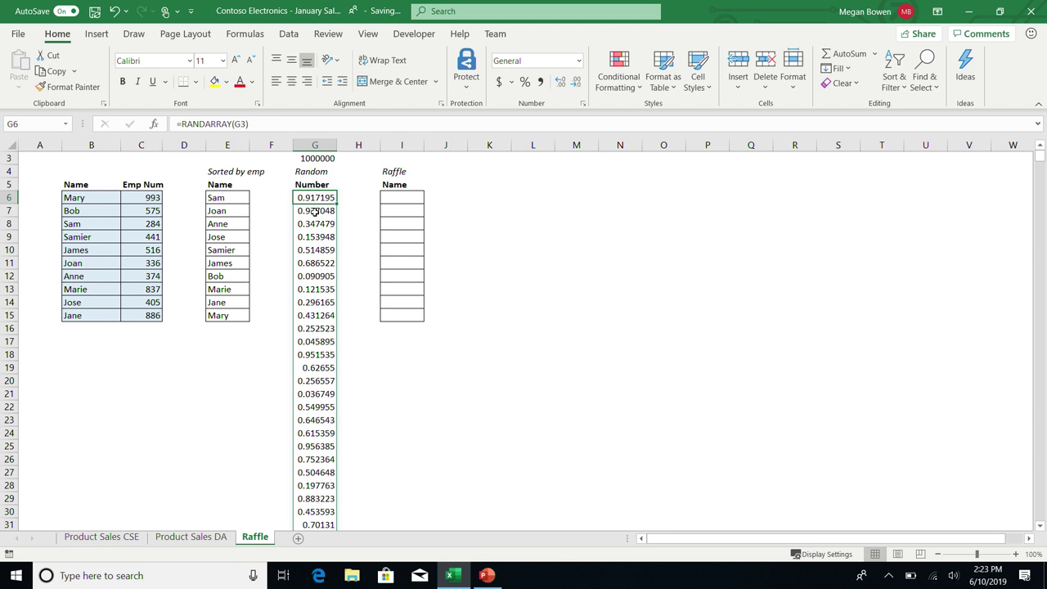
Clear the RANDARRAY formula from G6 and the row count from G3.
key(Delete)
key(ctrl+Up)
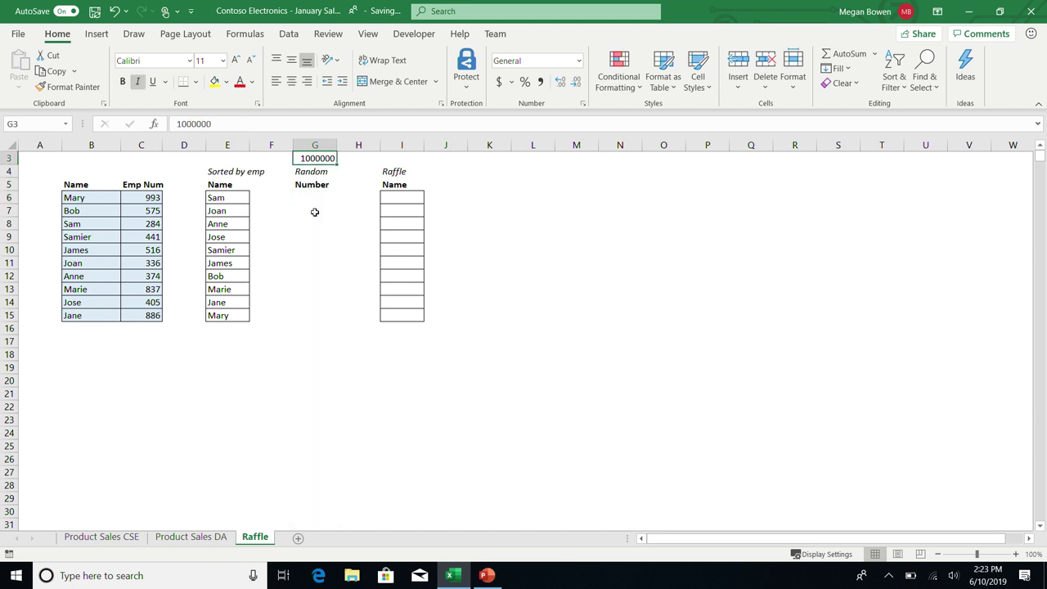
key(ctrl+Up)
key(Down)
key(Down)
key(Down)
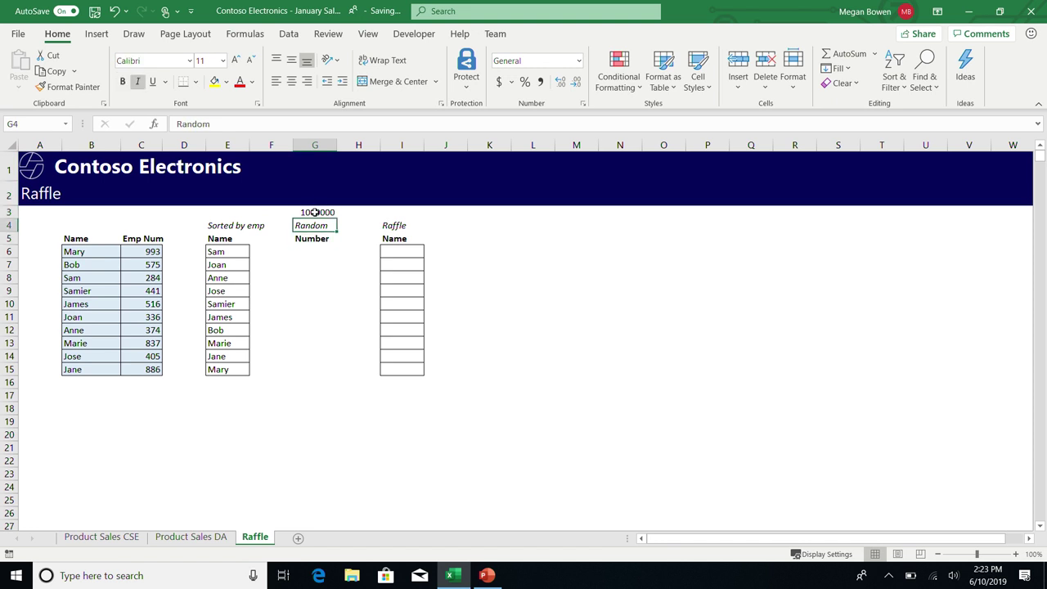
key(Up)
key(Left)
key(Down)
key(Up)
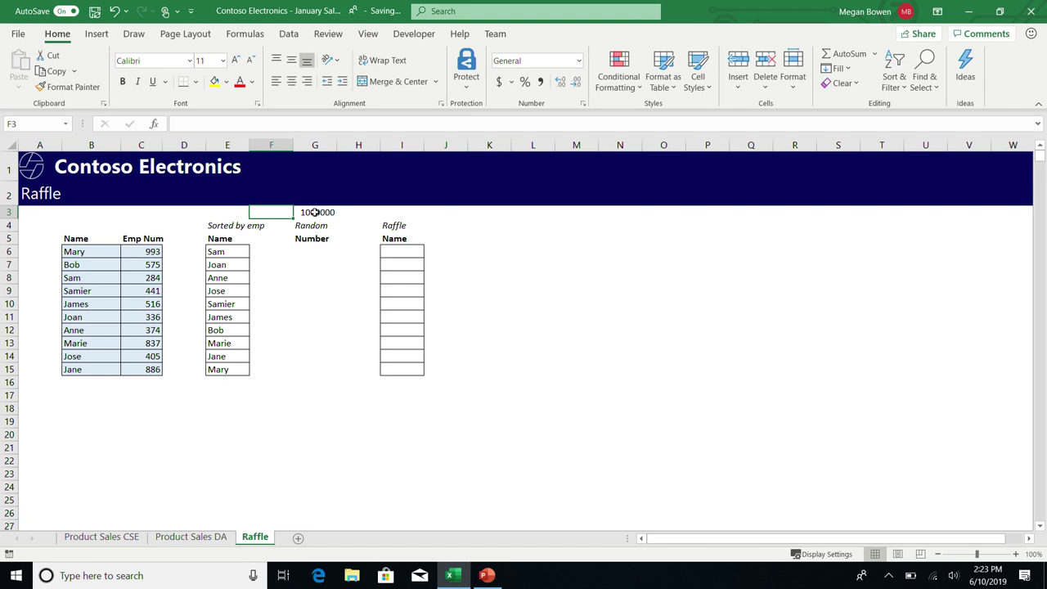
key(Right)
key(Delete)
Enter =RANDARRAY(10) in G6 to fill the Random Number column.
key(Down)
key(Down)
key(Down)
text(=rand)
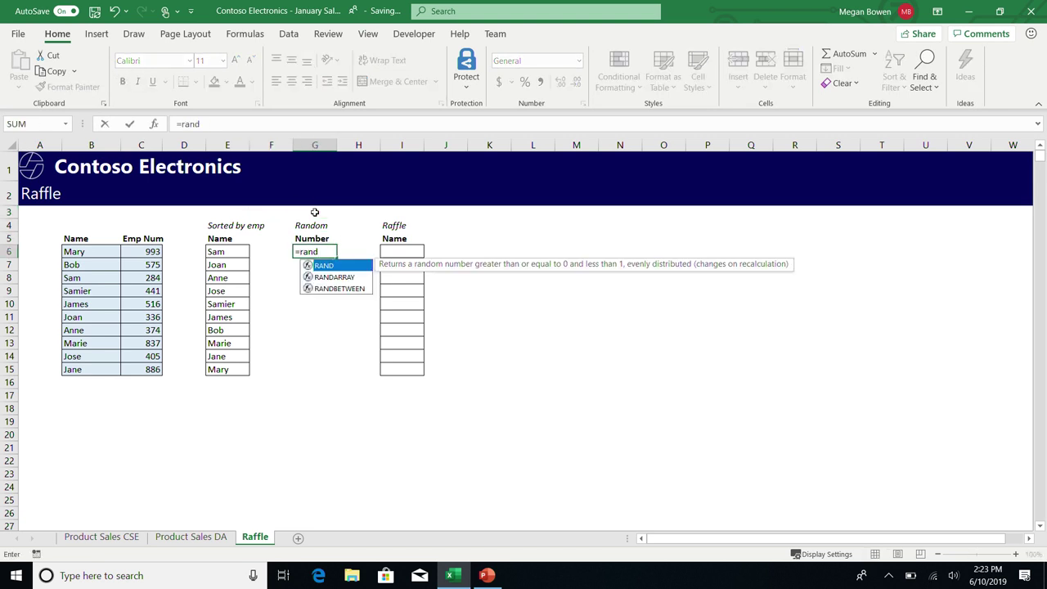
key(Down)
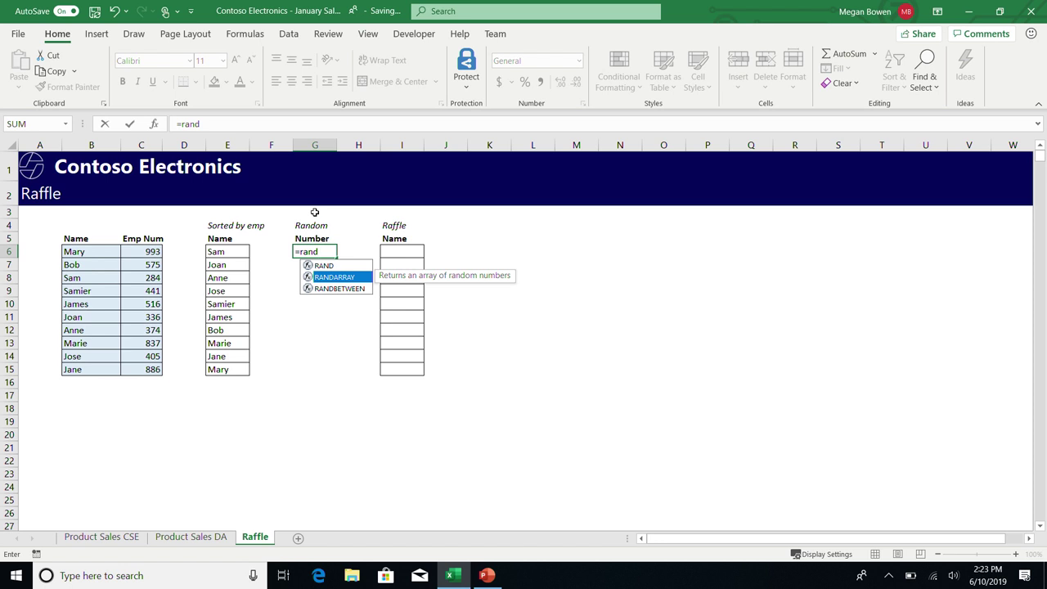
key(Tab)
text(10))
key(Return)
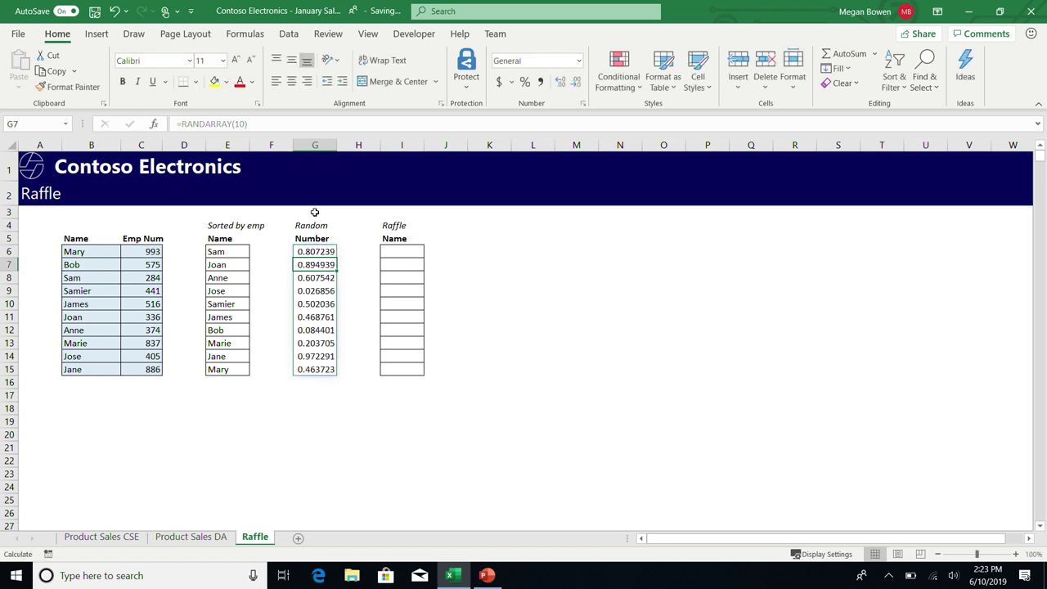
Enter =SORTBY(B6:B15,RANDARRAY(10)) in I6 to fill the Raffle Name column in random order.
key(Right)
key(Up)
key(Right)
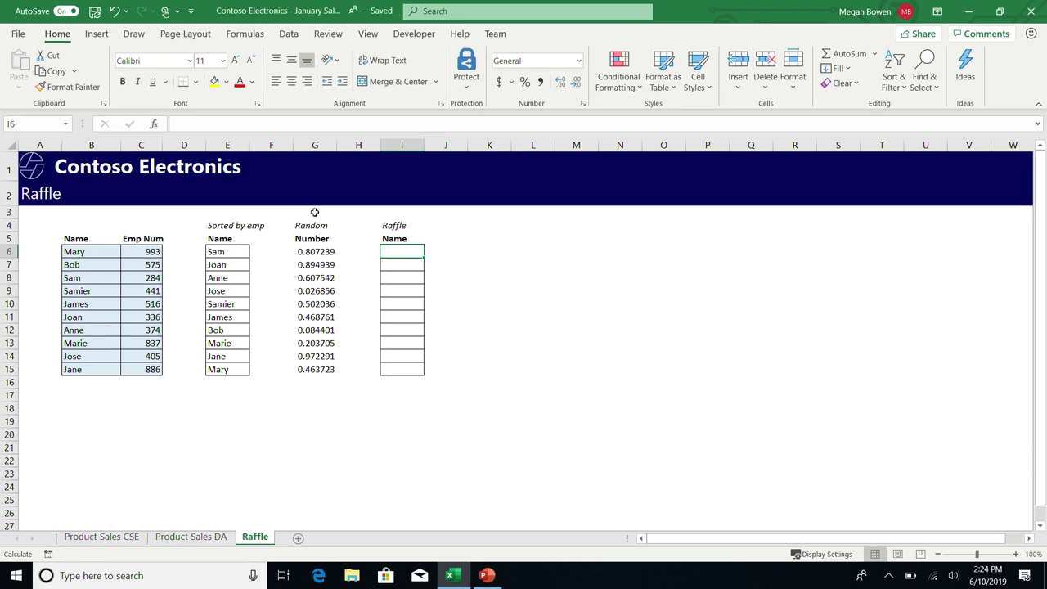
text(=)
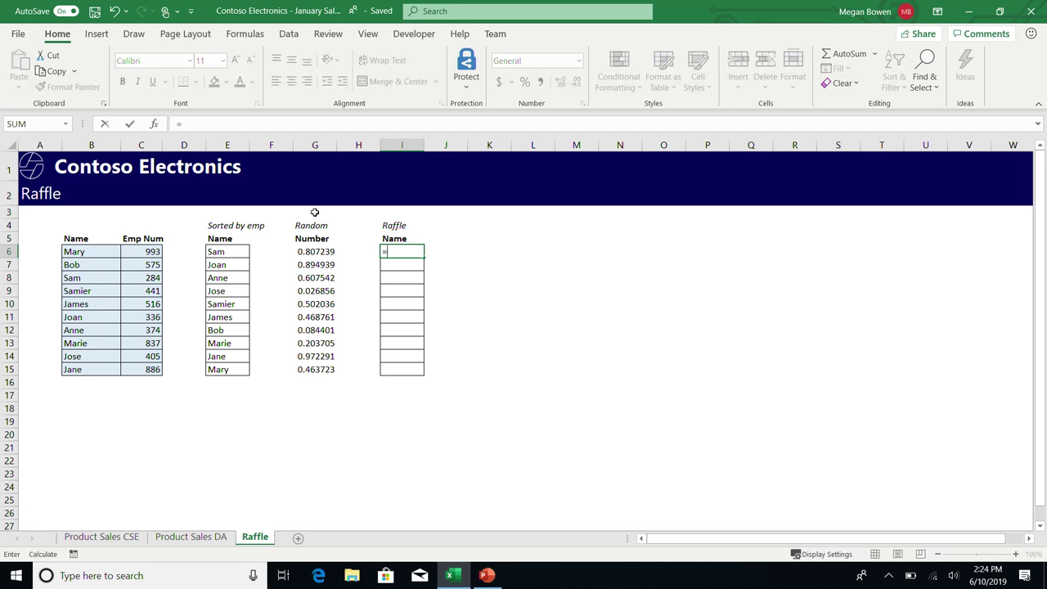
text(sort)
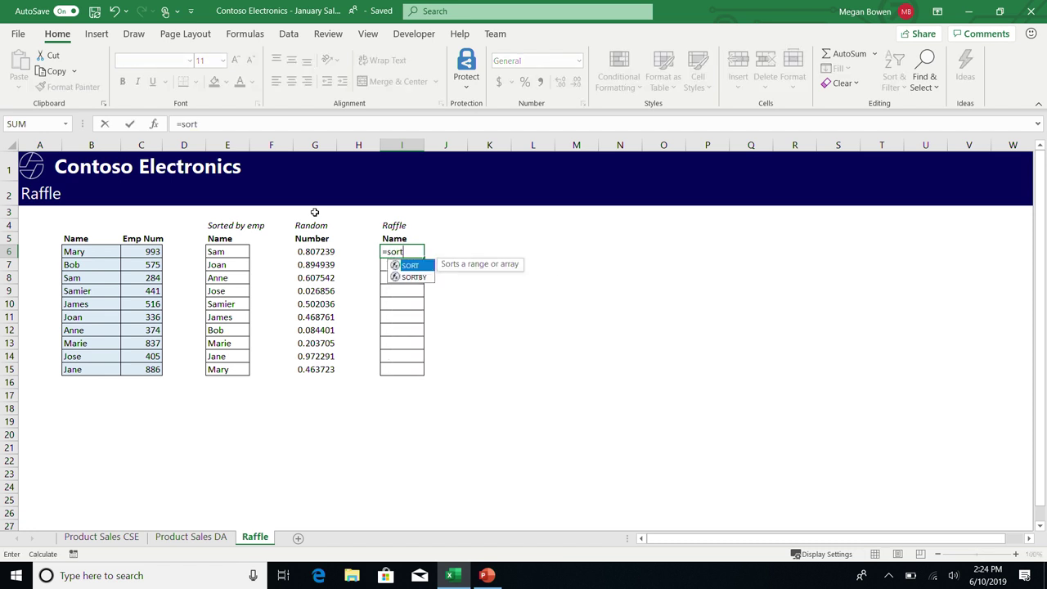
key(Down)
key(Tab)
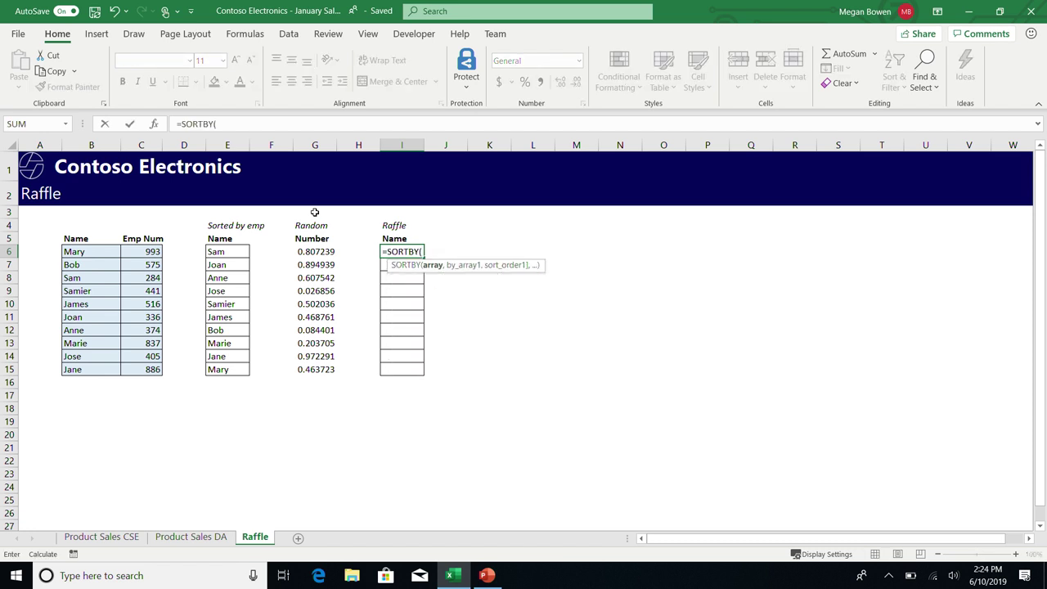
drag(98, 253, 99, 363)
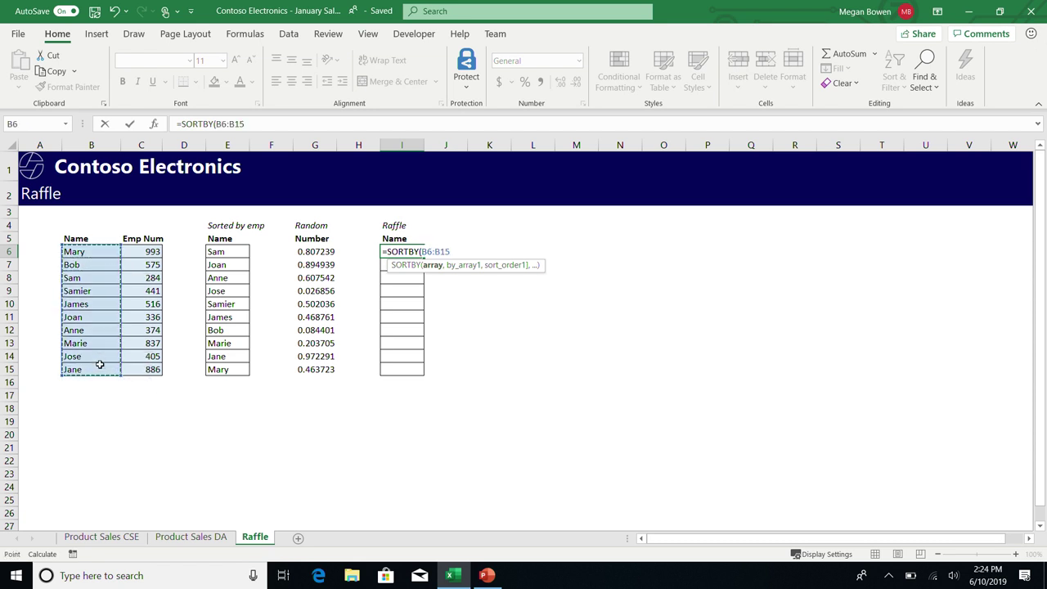
text(,)
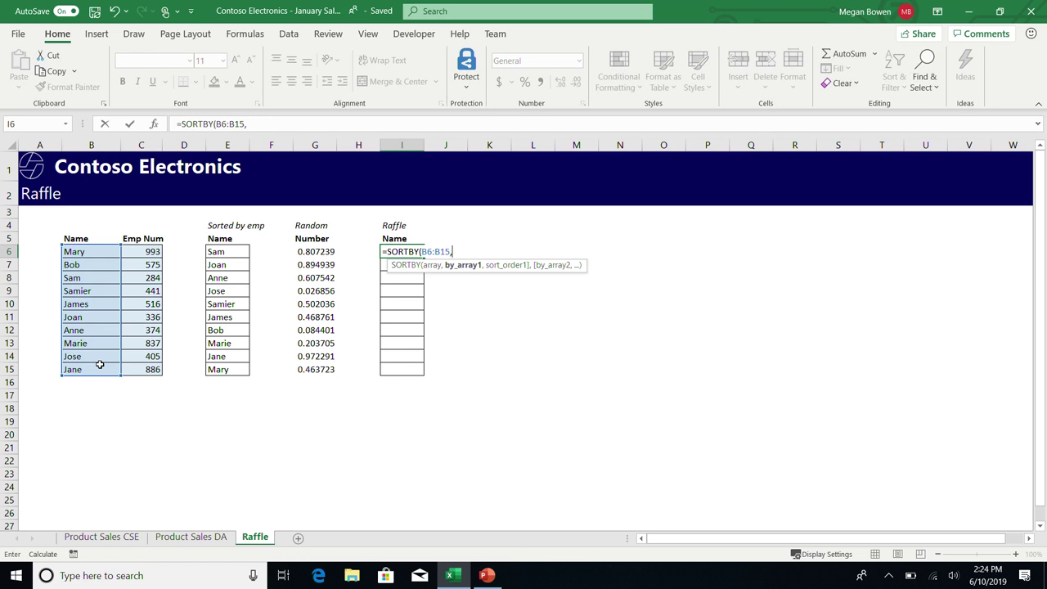
text(rand)
key(Down)
key(Tab)
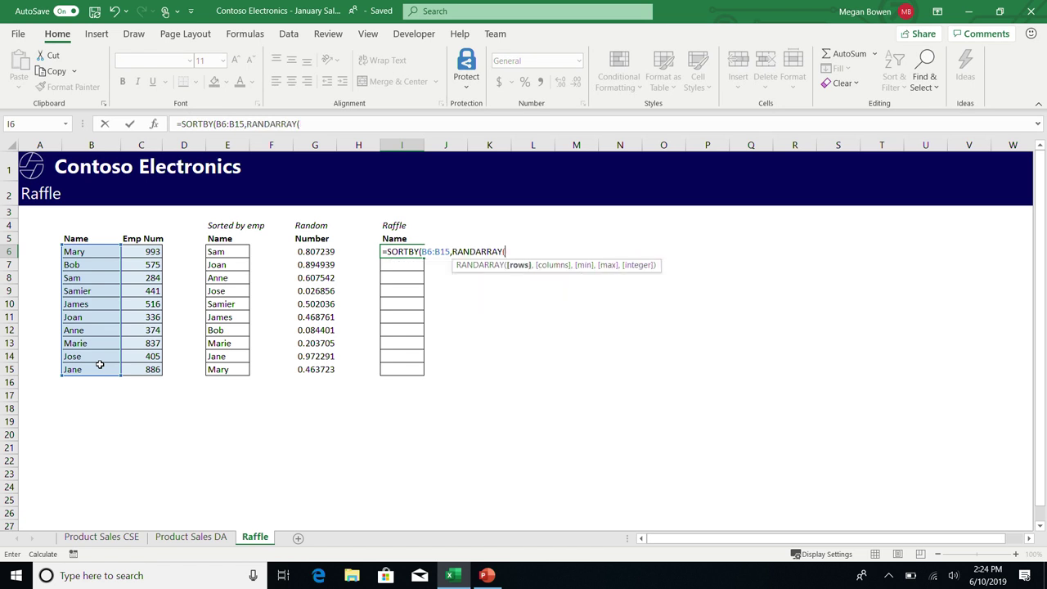
text(10)))
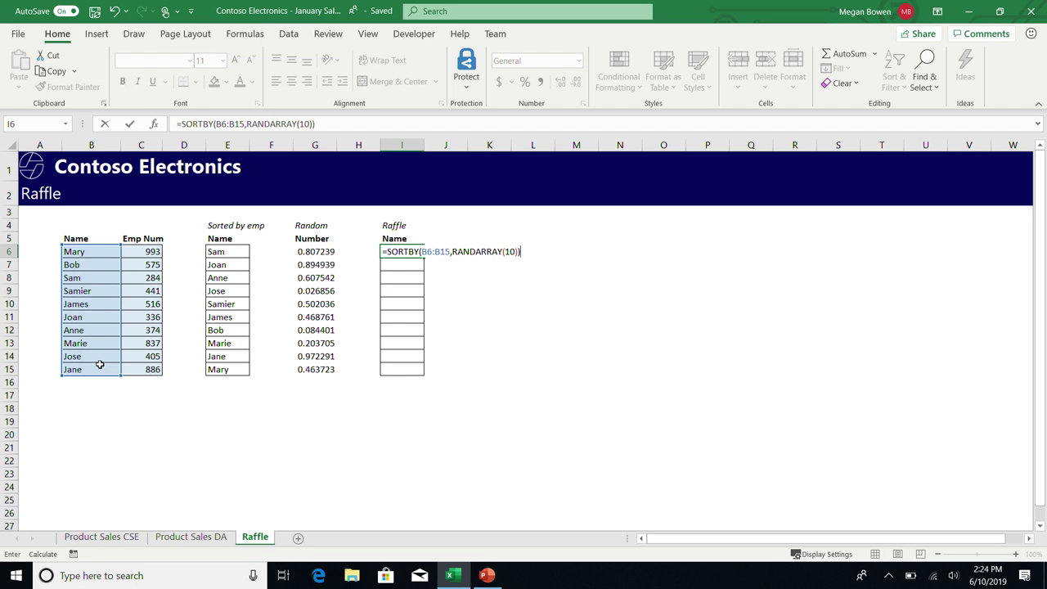
key(Return)
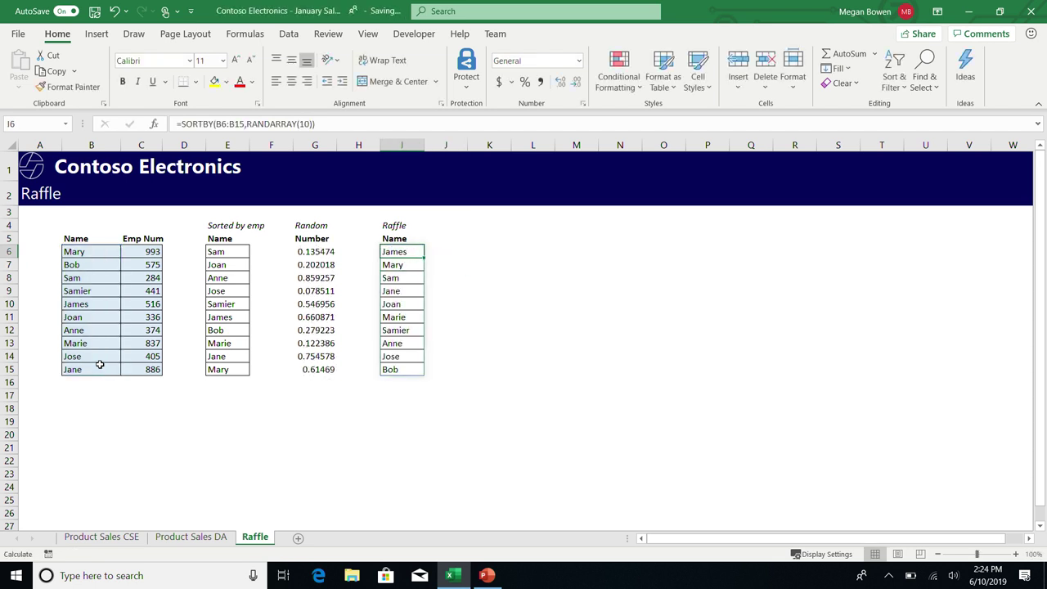
Recalculate the sheet repeatedly to reshuffle the raffle names.
key(F9)
key(F9)
key(F9)
key(F9)
key(F9)
key(F9)
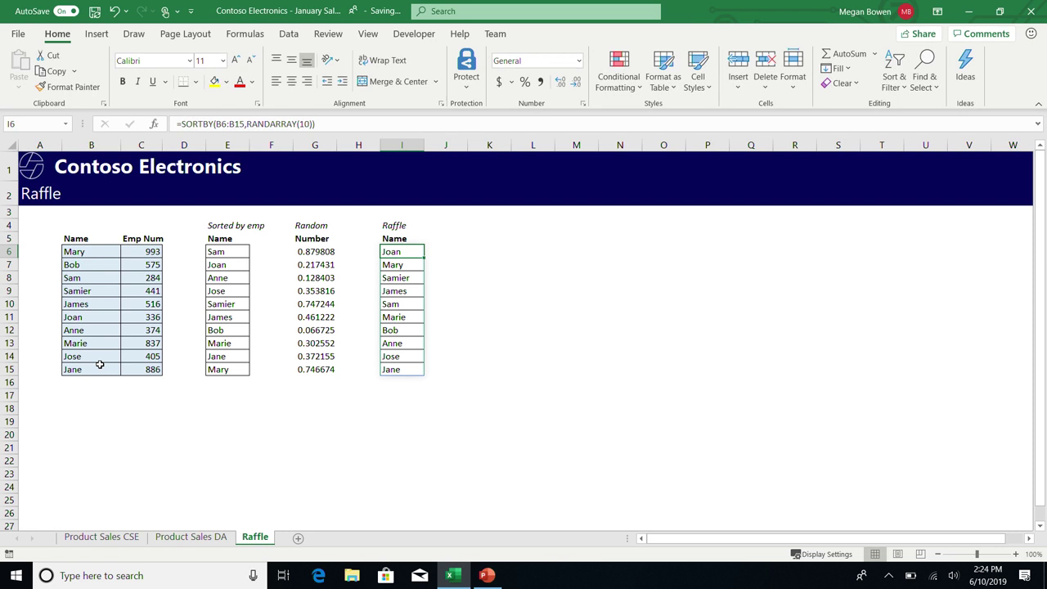
key(F9)
key(F9)
key(F9)
key(F9)
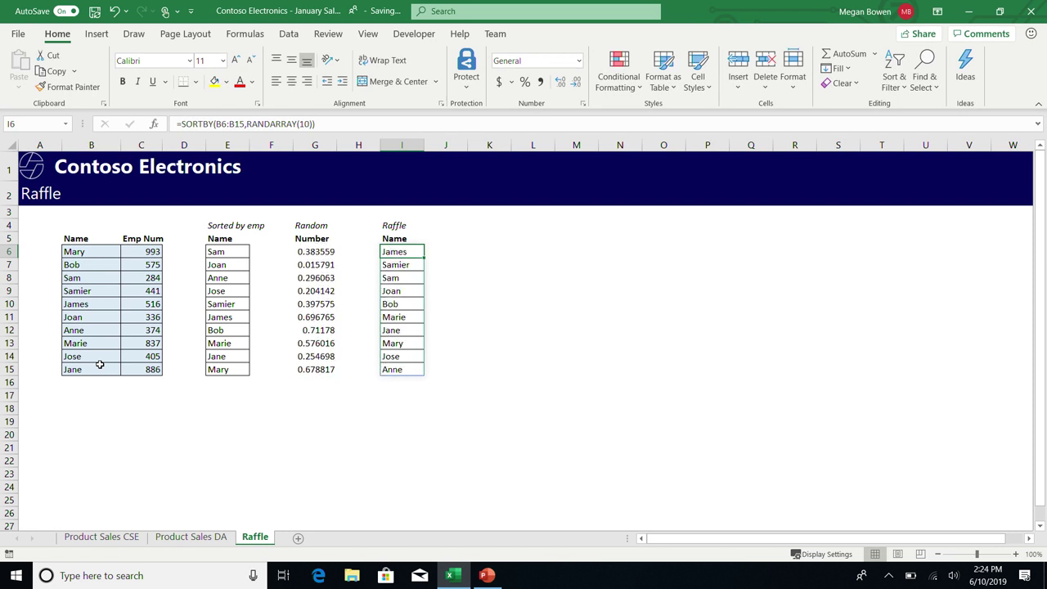
key(F9)
key(F9)
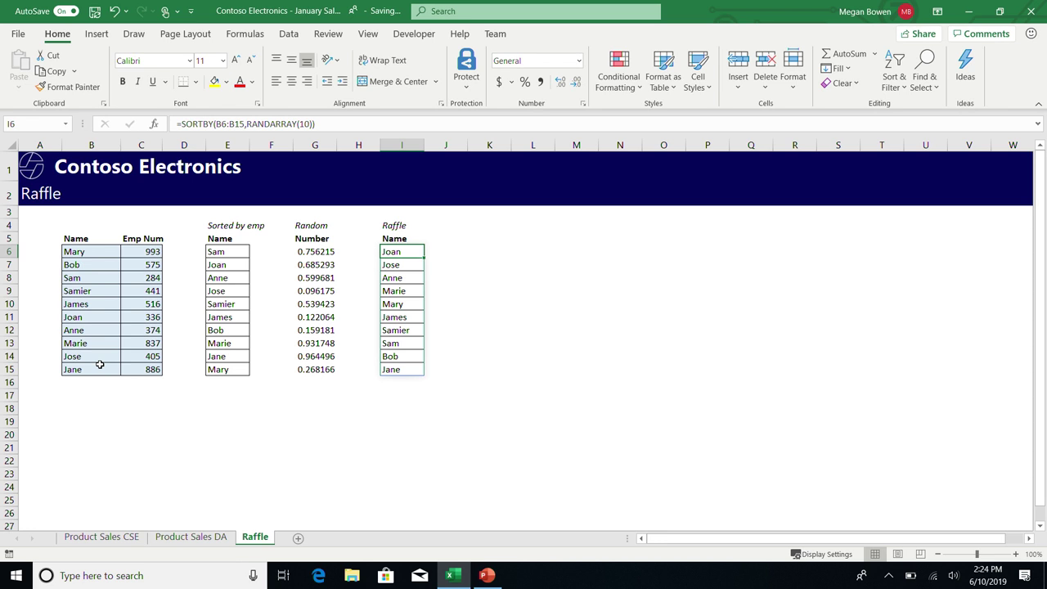
key(F9)
key(F9)
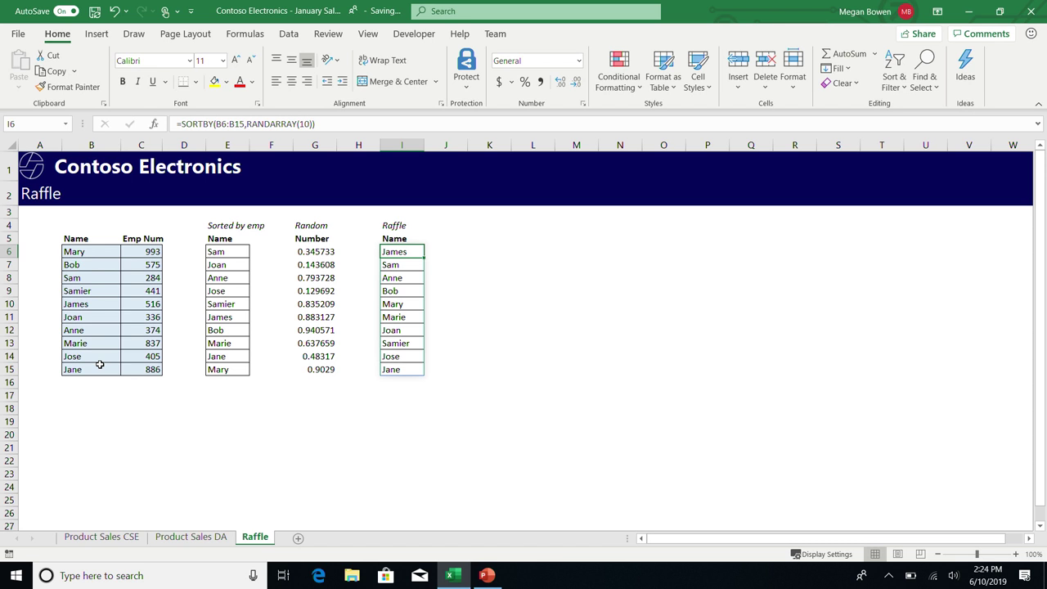
Clear the formulas in E6:I6 to empty the sorted name, random number and raffle columns.
key(shift+Left)
key(shift+Left)
key(shift+Left)
key(shift+Left)
key(Delete)
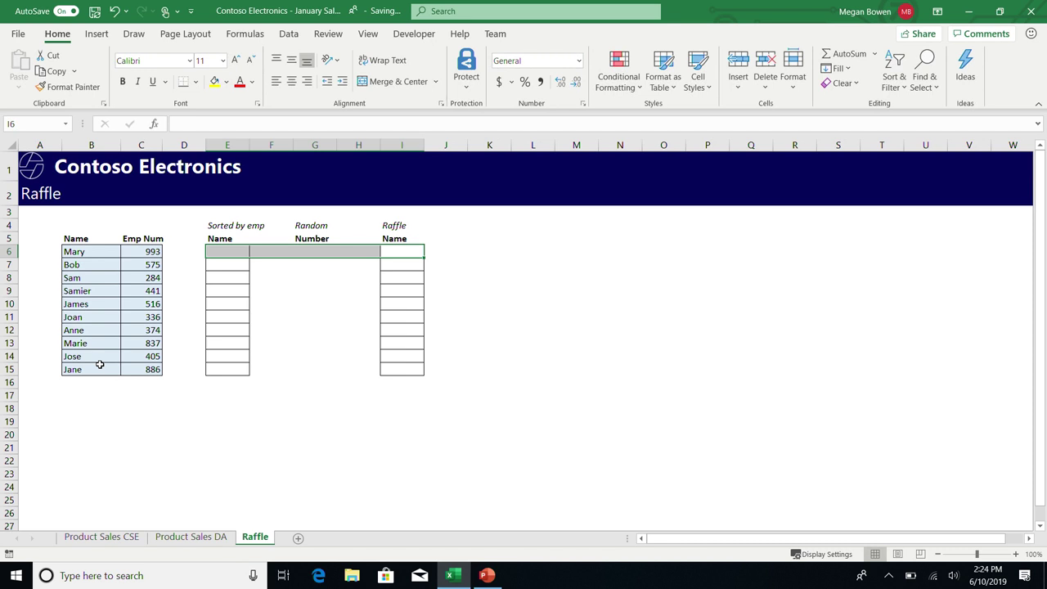
key(shift+Right)
key(shift+Right)
key(shift+Right)
key(shift+Right)
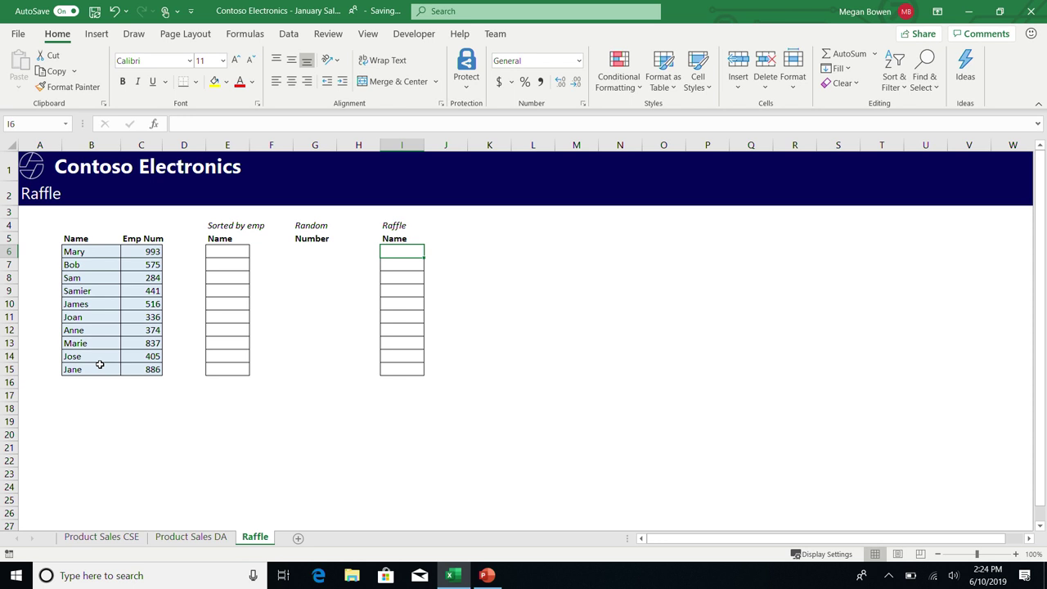
key(Left)
key(Left)
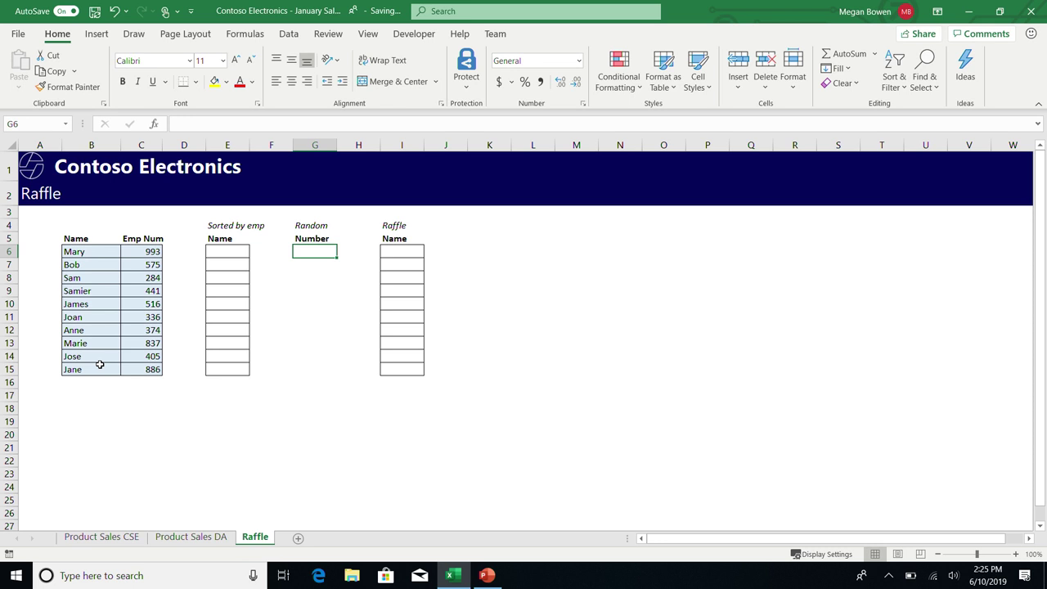
Enter =RANDARRAY(10,1,1,100) in K6 to generate ten random numbers between 1 and 100.
key(Right)
key(Right)
key(Right)
key(Right)
text(=)
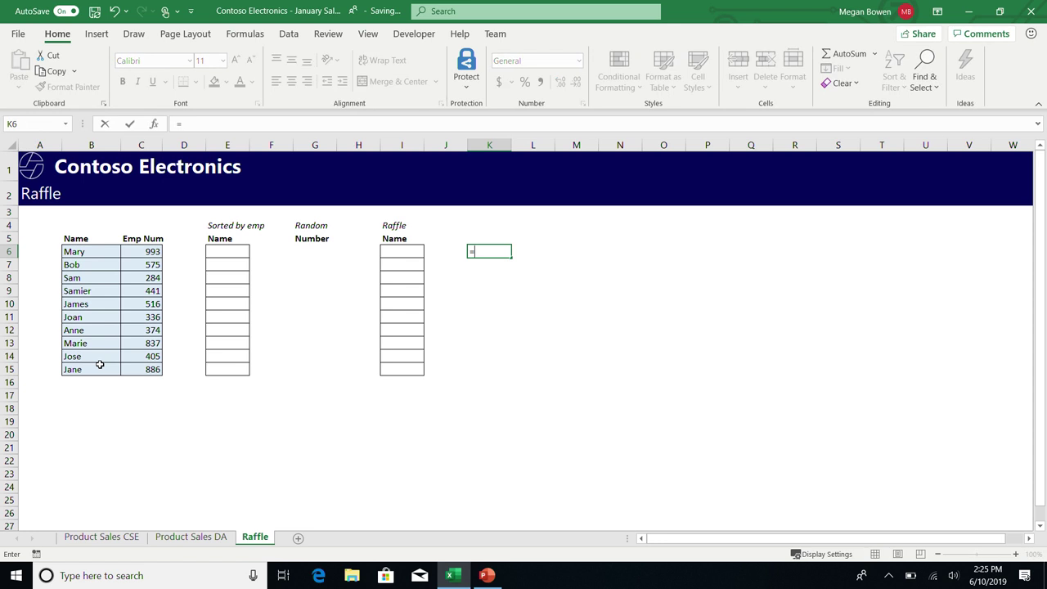
text(rand)
key(Down)
key(Tab)
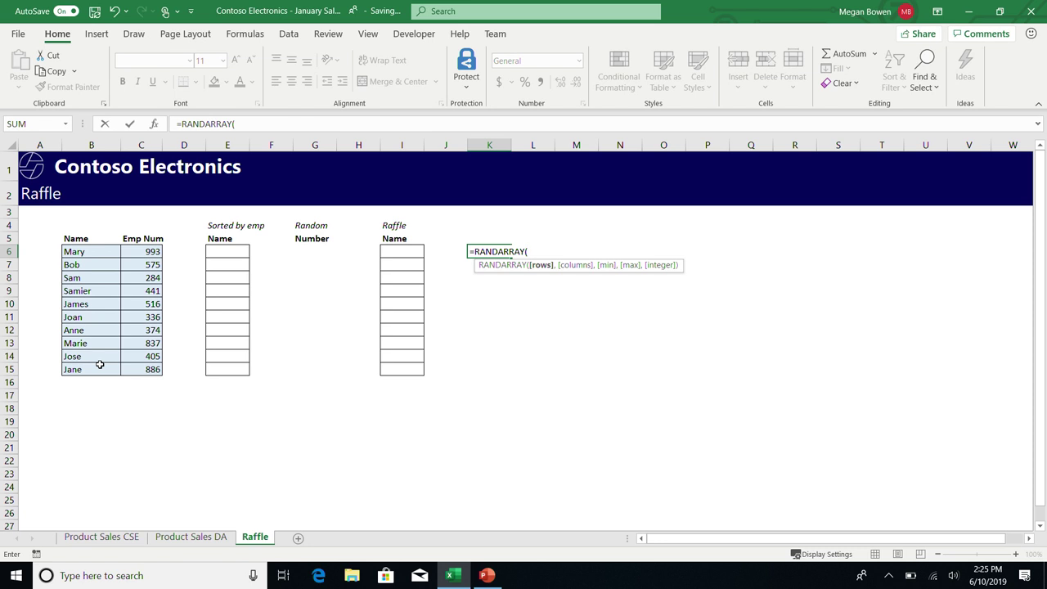
text(10,1,)
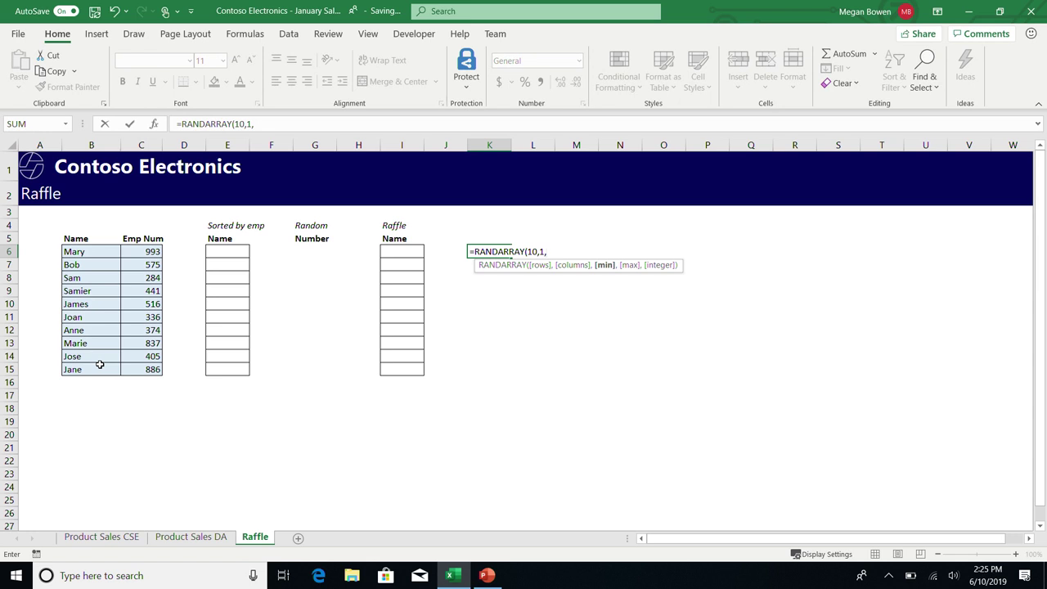
text(1,100))
key(Return)
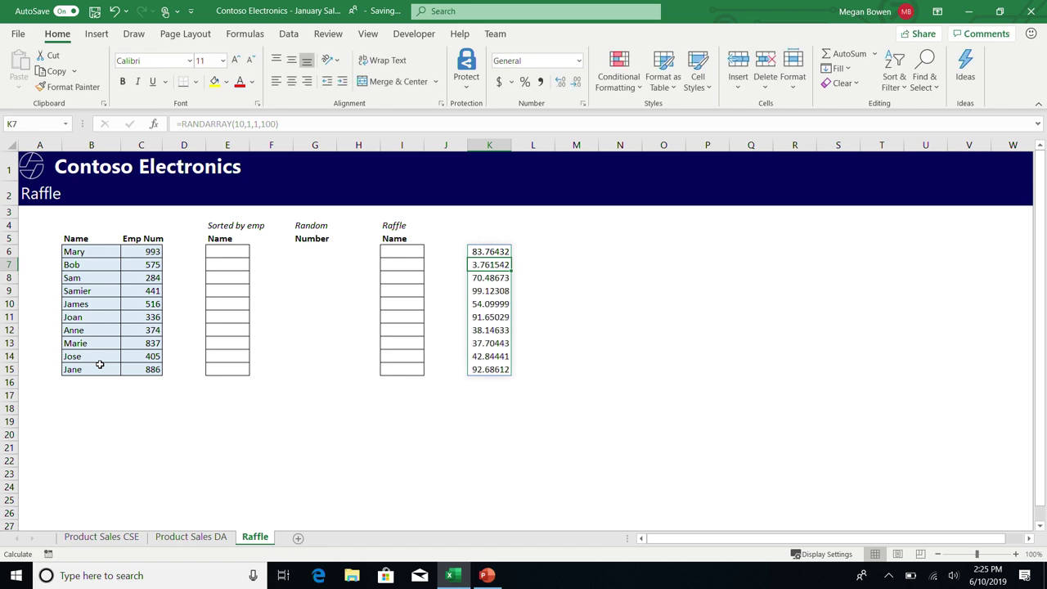
Add TRUE as the integer argument of the RANDARRAY formula in K6 to return whole numbers.
key(Up)
key(F2)
key(Left)
text(,)
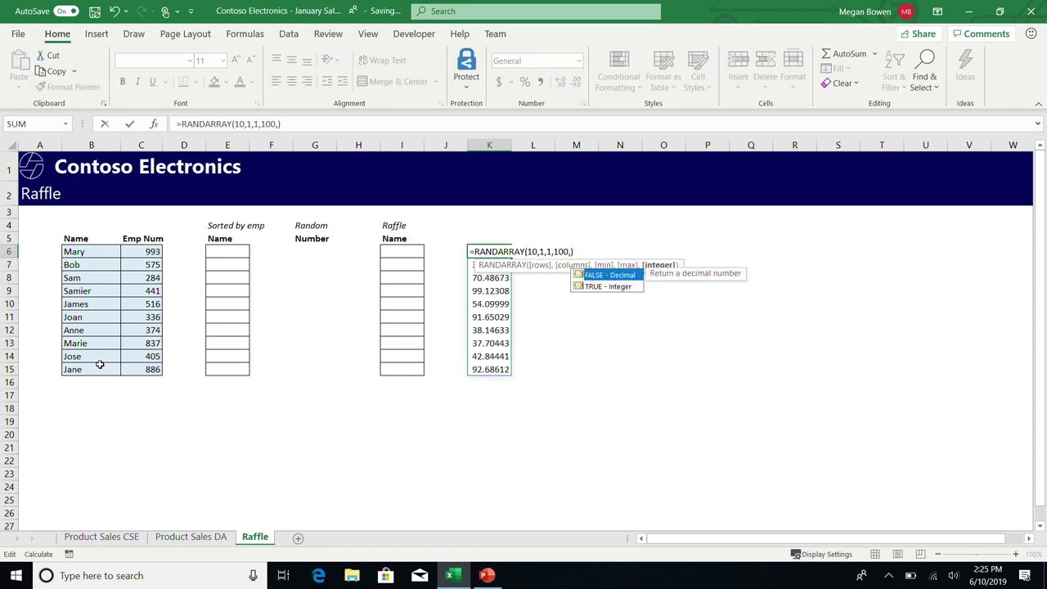
key(Down)
key(Tab)
key(Return)
key(Down)
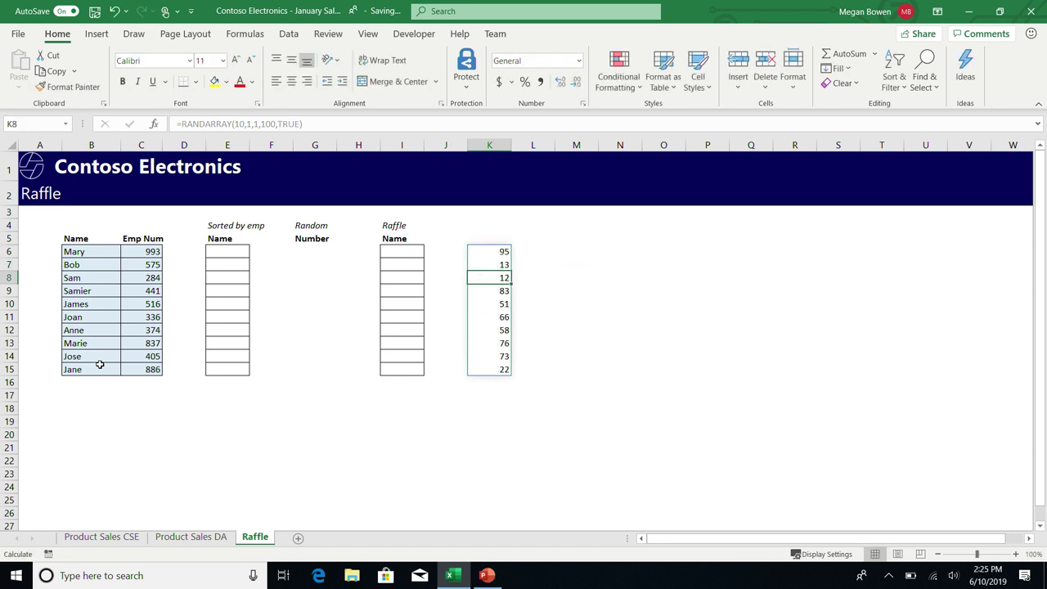
Return to K6 and recalculate the sheet repeatedly to refresh the random integers.
key(Up)
key(Up)
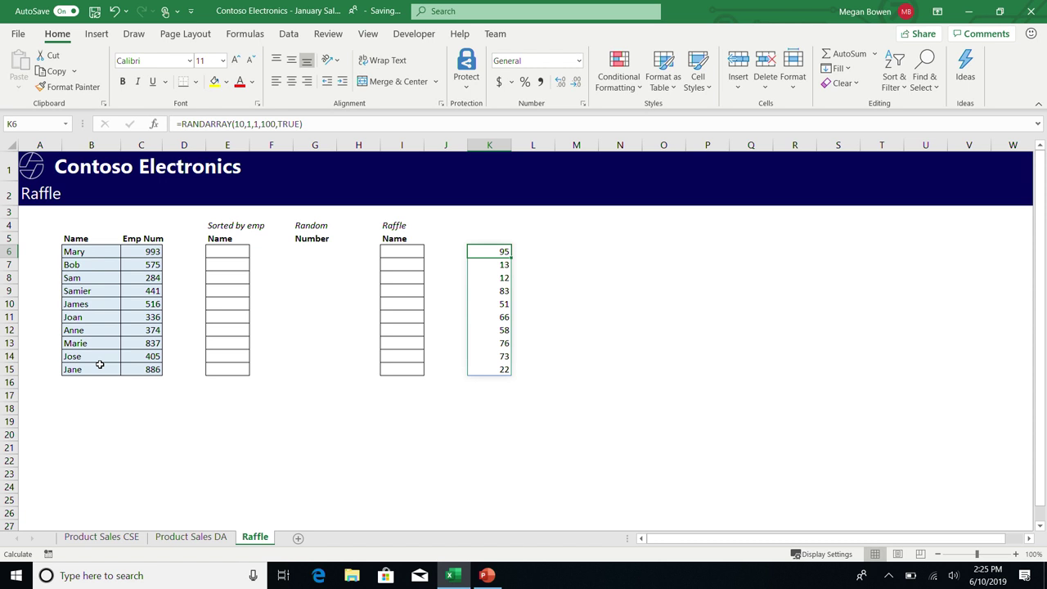
key(F9)
key(F9)
key(F9)
key(F9)
key(F9)
key(F9)
key(F9)
key(F9)
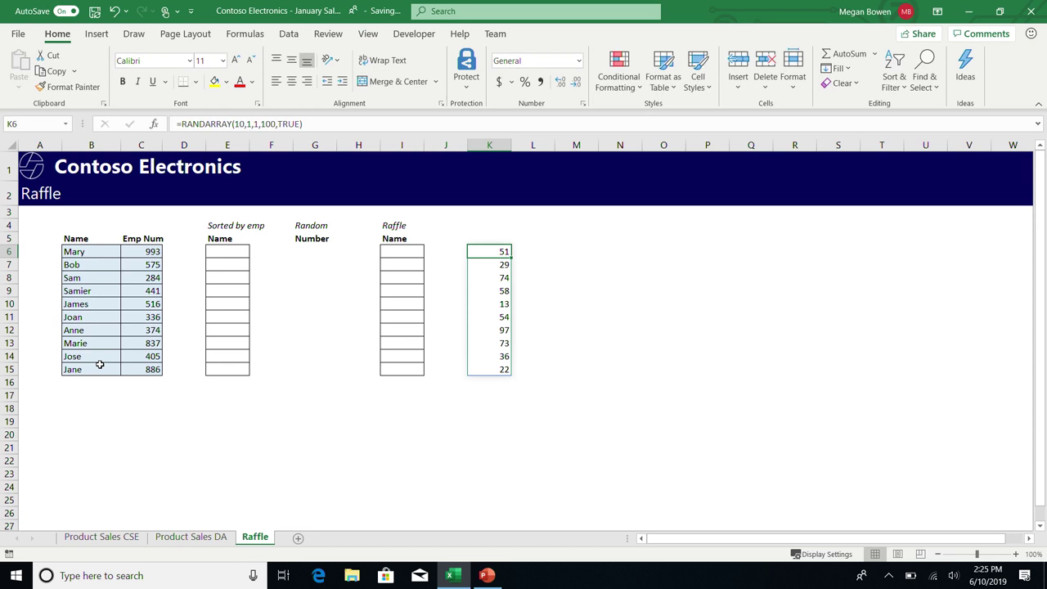
key(F9)
key(F9)
Enter =SEQUENCE(10) in M6 to spill a ten-row number sequence.
key(Right)
key(Right)
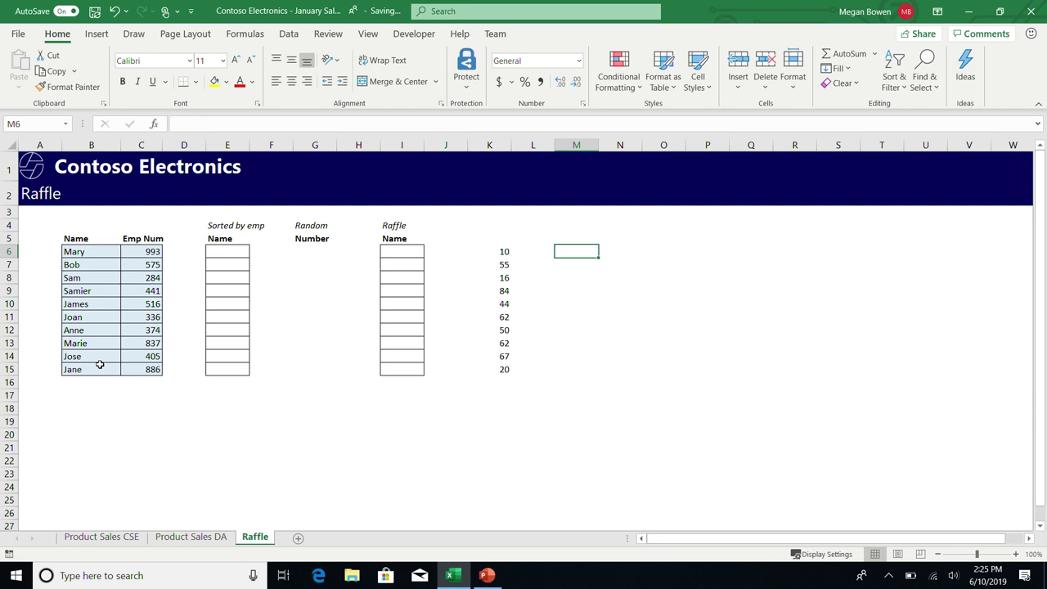
text(=)
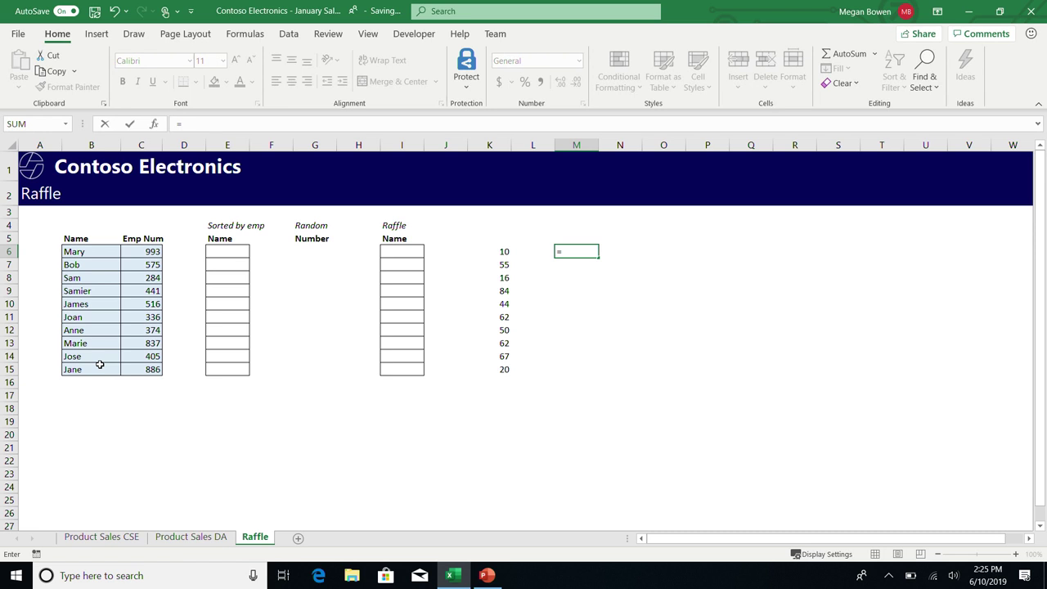
text(sequ)
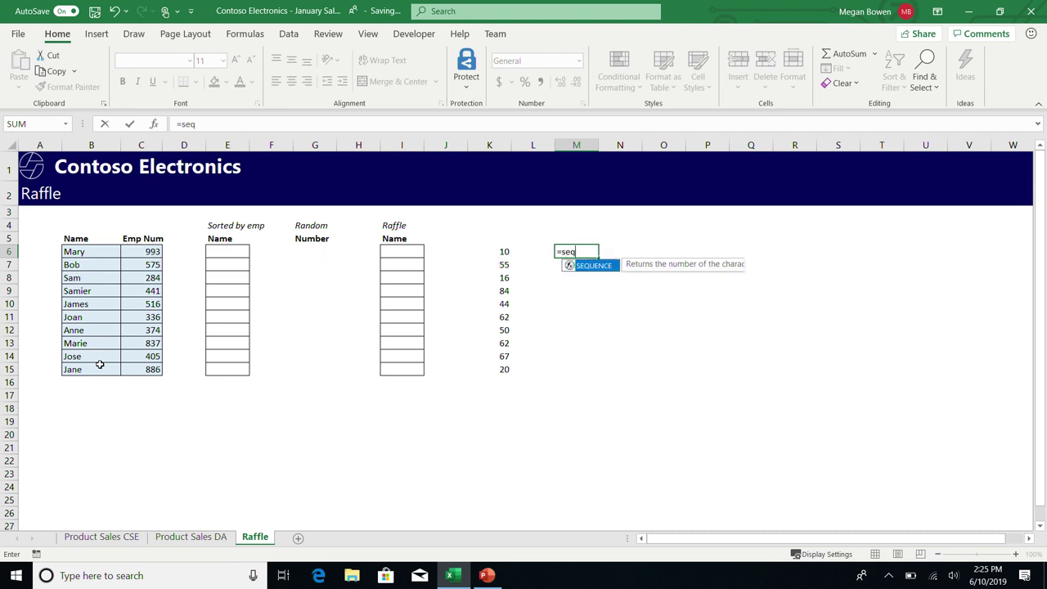
key(Tab)
text(10))
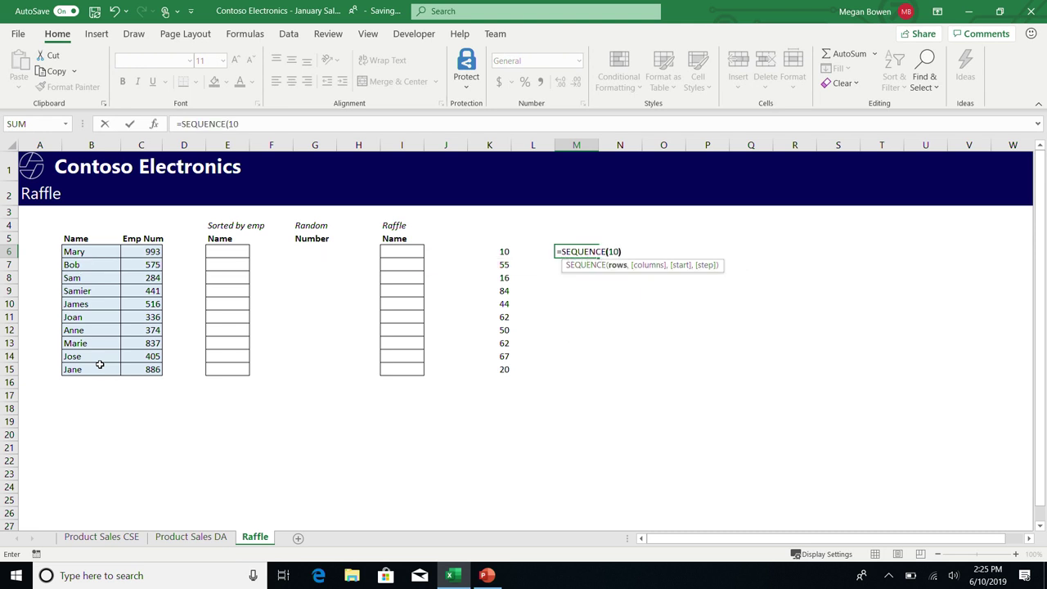
key(Return)
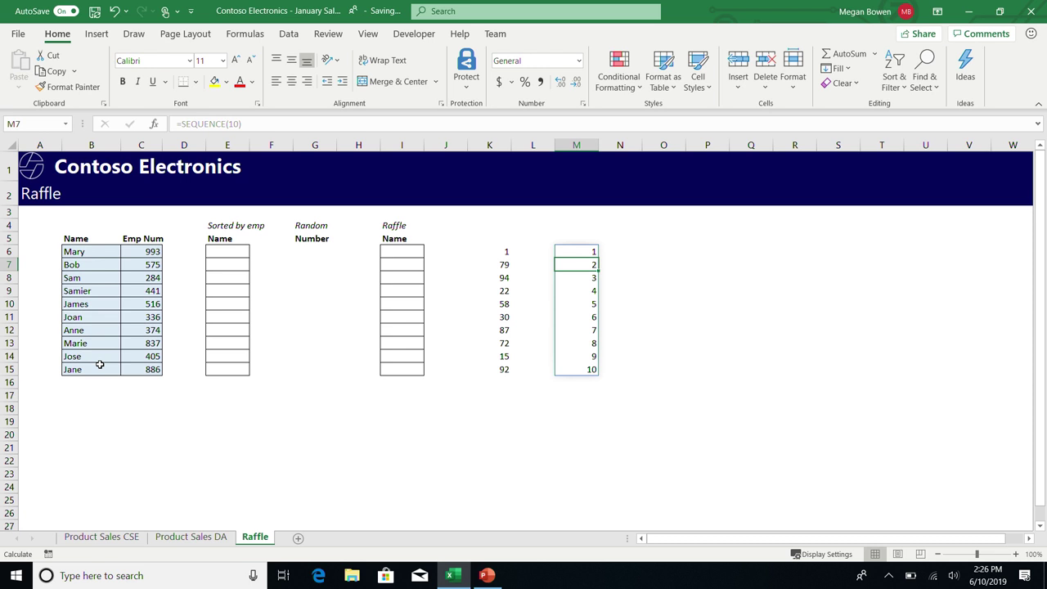
Change the formula in M6 to =SEQUENCE(8,8) to produce an 8 by 8 grid of numbers.
key(Up)
key(F2)
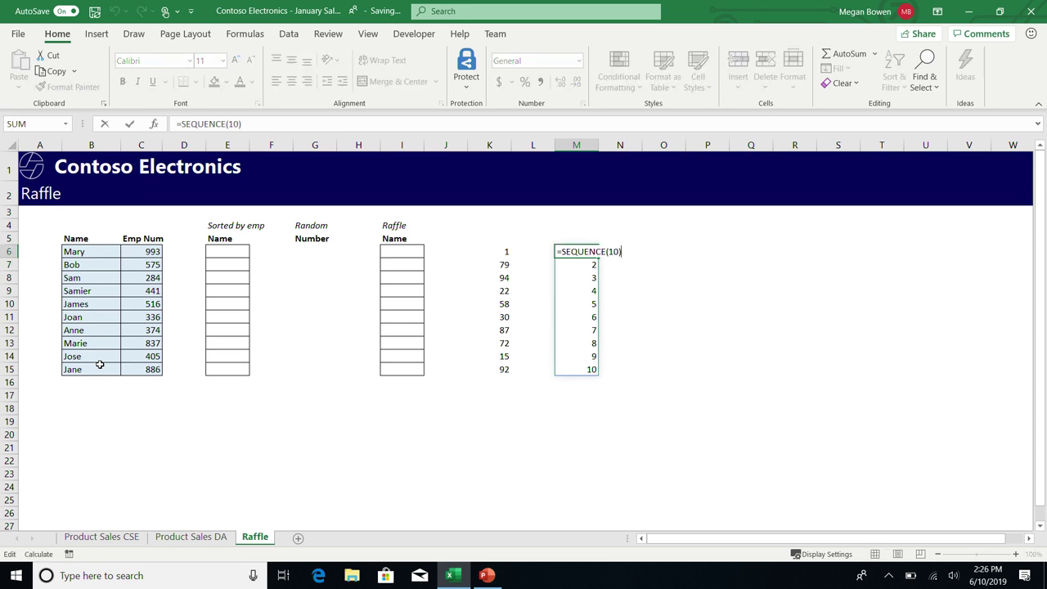
text(,1)
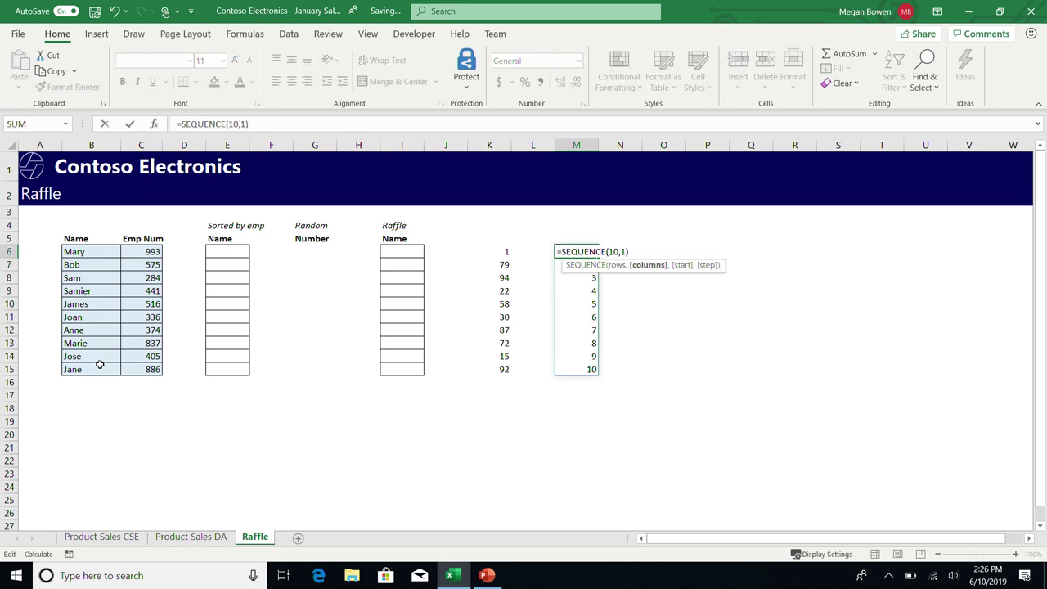
key(BackSpace)
key(BackSpace)
key(BackSpace)
key(BackSpace)
text(8)
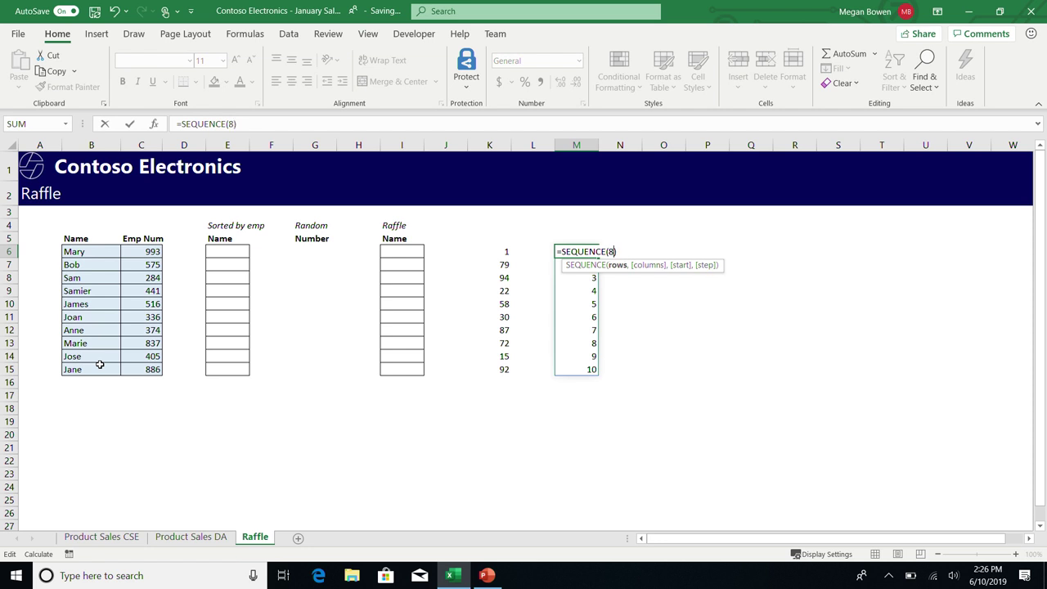
text(,8)
key(Return)
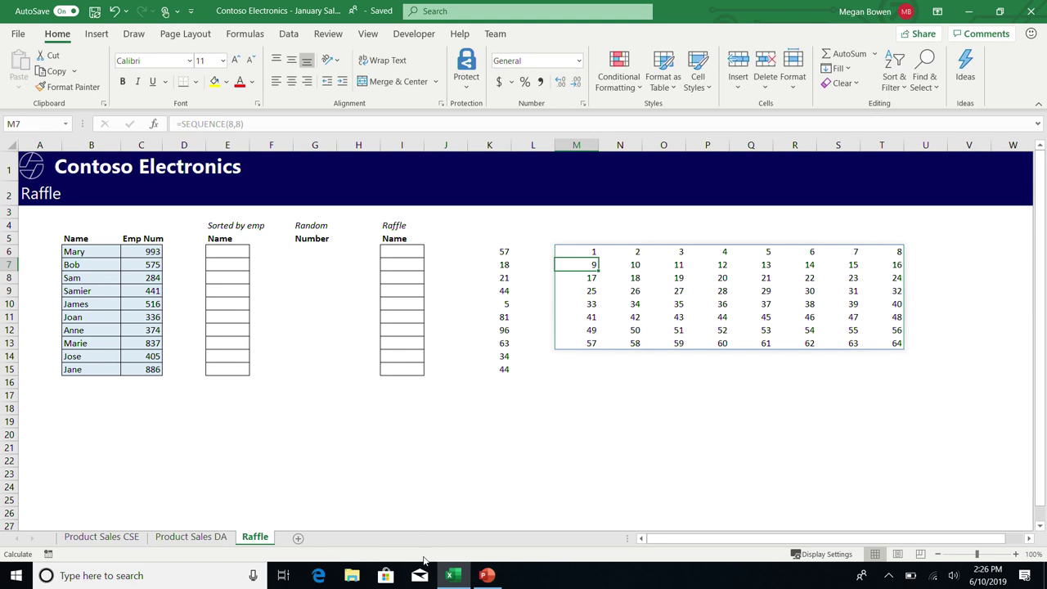
Switch to the THR2010_McDaid_v02 presentation in PowerPoint.
mouse_move(488, 576)
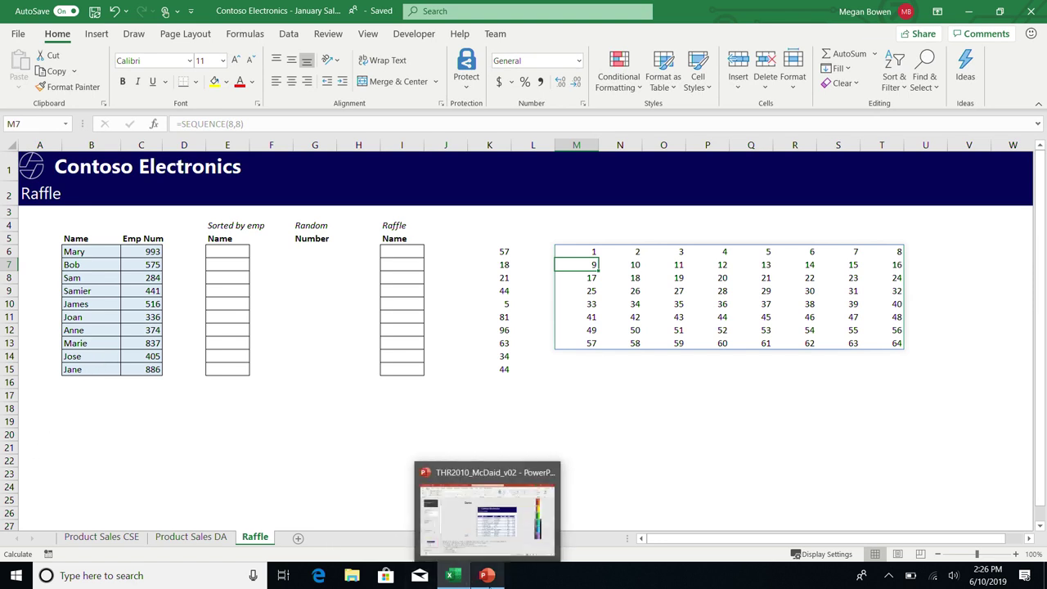
click(487, 512)
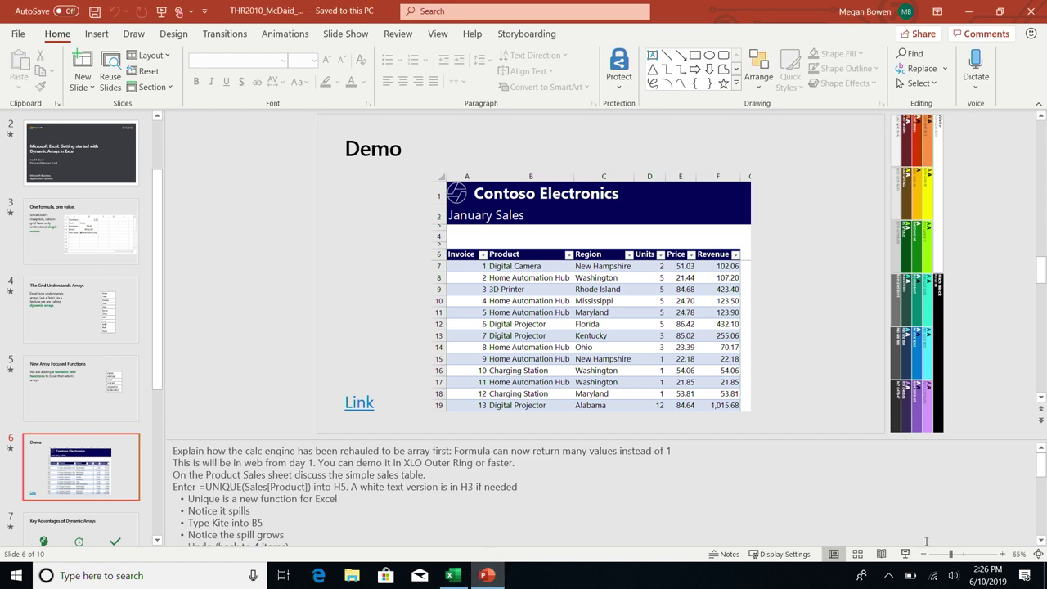
Start the slide show from the current Demo slide.
click(905, 556)
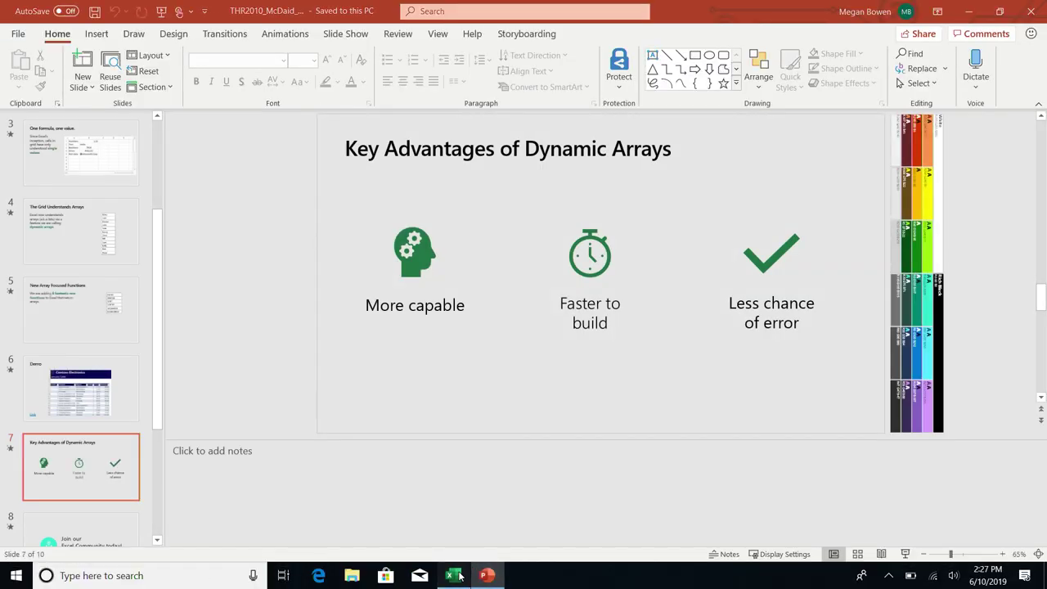
Switch to the Contoso Electronics workbook in Excel and open the Product Sales DA sheet.
click(452, 575)
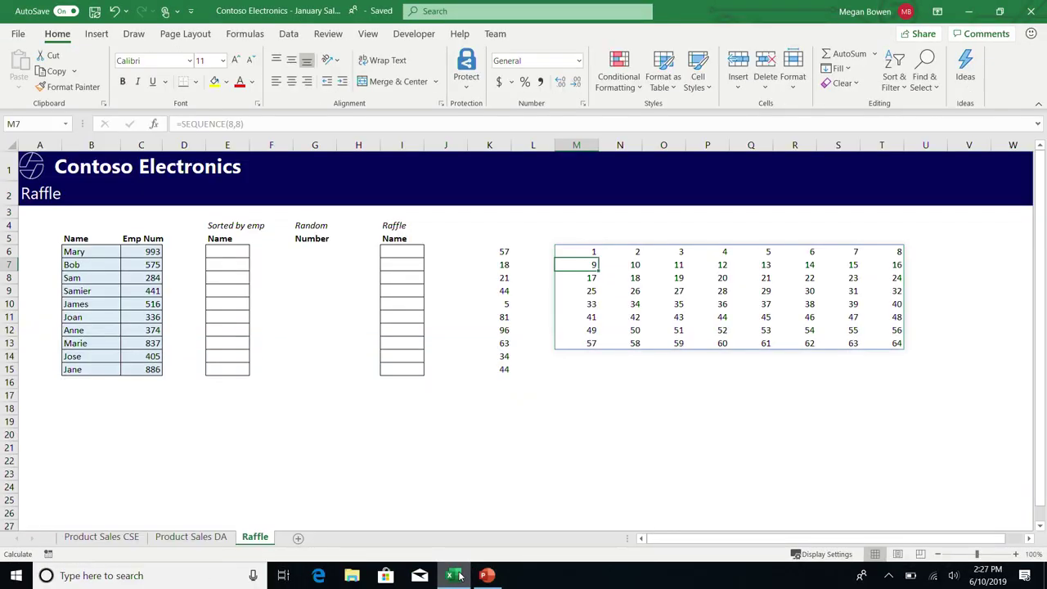
click(618, 433)
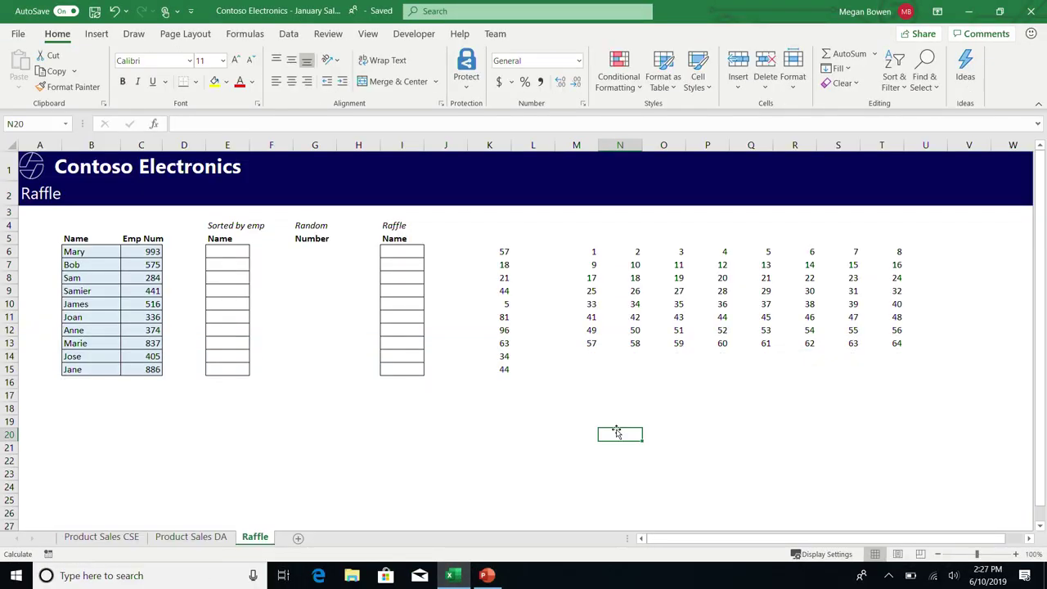
click(188, 545)
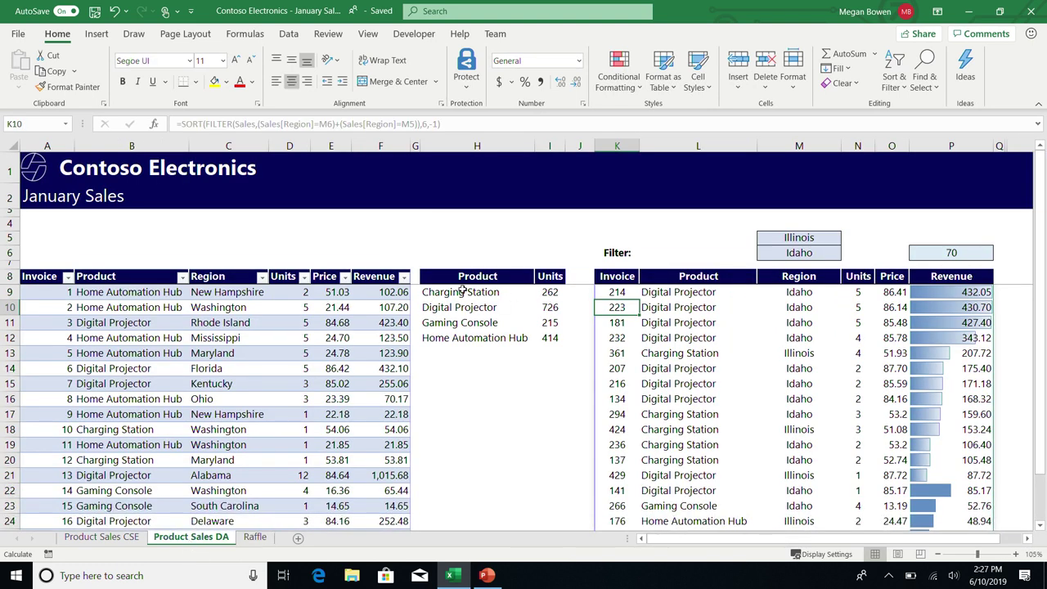
Insert five blank columns before column H, ahead of the Product and Units summary.
click(461, 295)
key(Up)
key(ctrl+space)
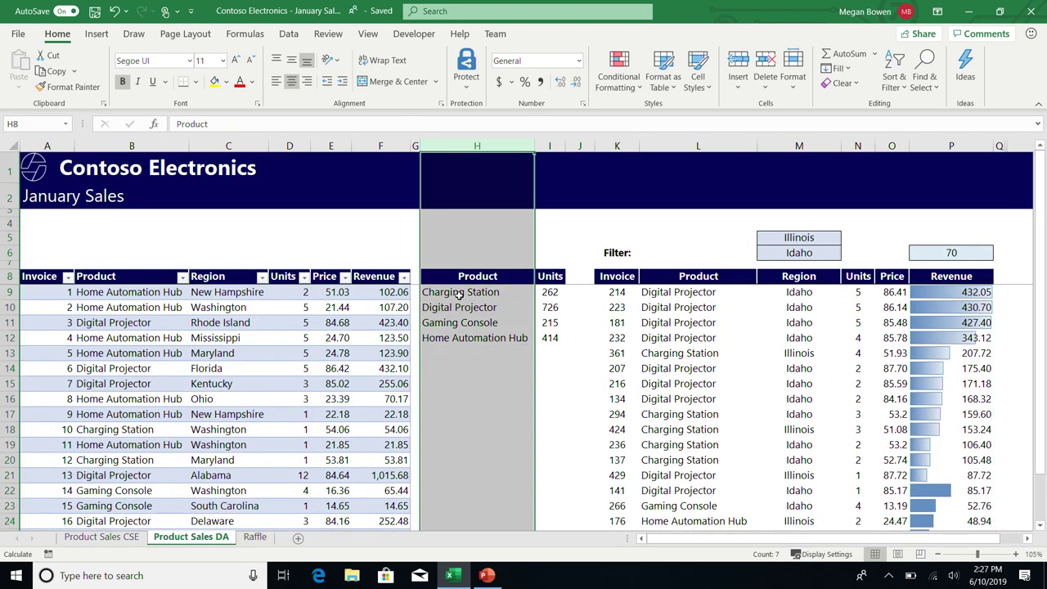
key(ctrl+shift+plus)
key(ctrl+shift+plus)
key(ctrl+shift+plus)
key(ctrl+shift+plus)
key(ctrl+shift+plus)
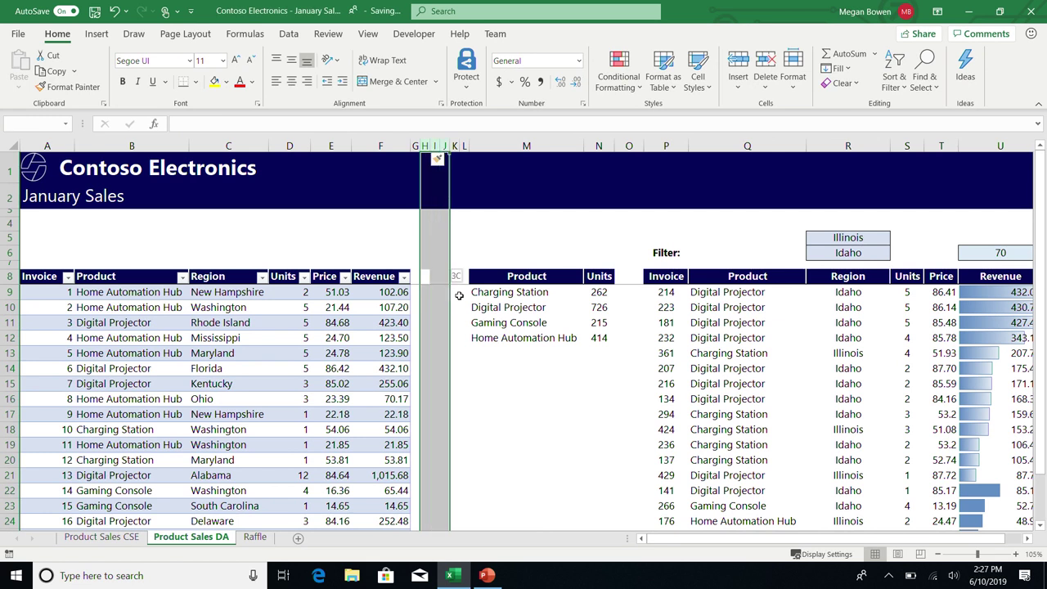
Widen columns G through K together to a width of 7.00 (70 pixels).
click(444, 145)
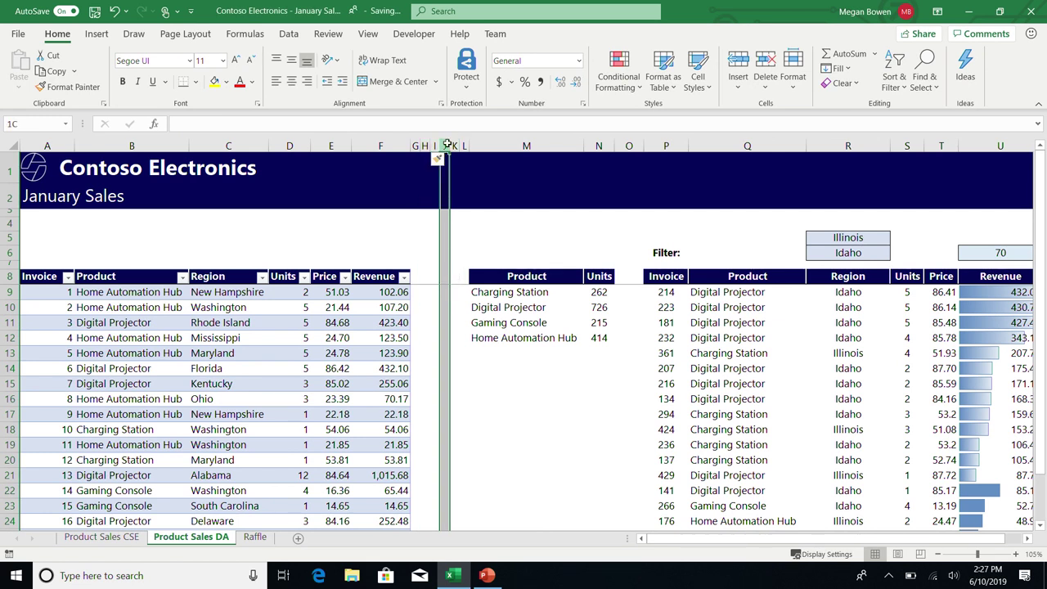
drag(418, 146, 491, 151)
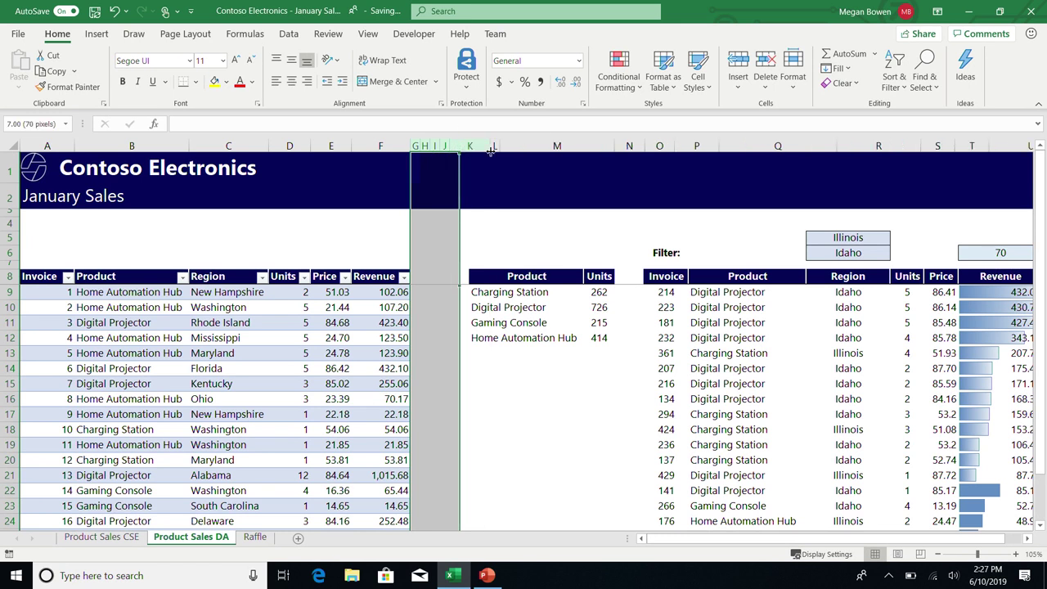
click(463, 300)
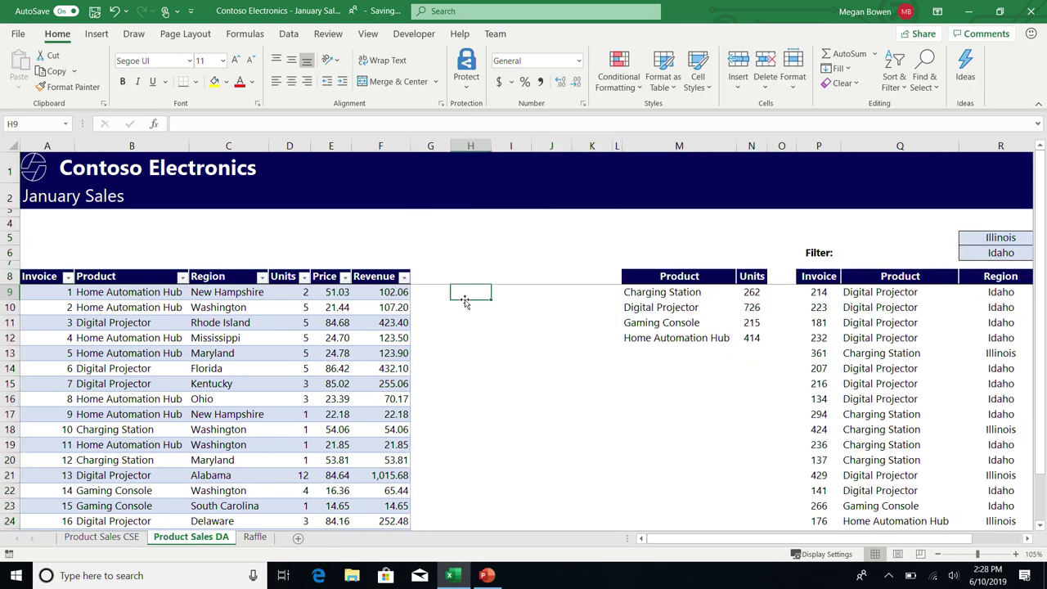
Enter =B9:B16 in H9 to spill the first eight product names.
text(=)
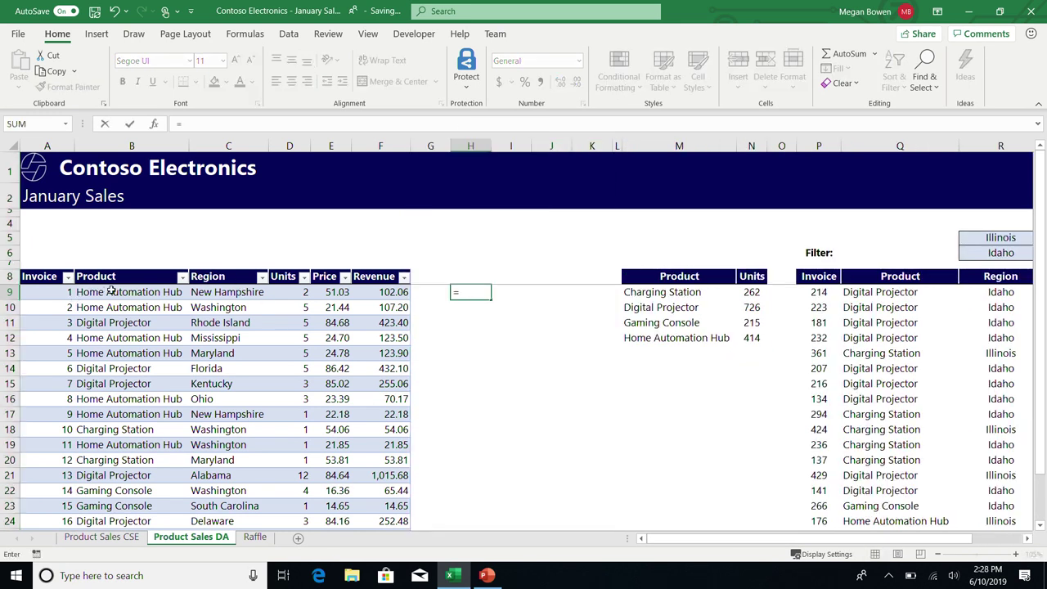
drag(112, 292, 115, 388)
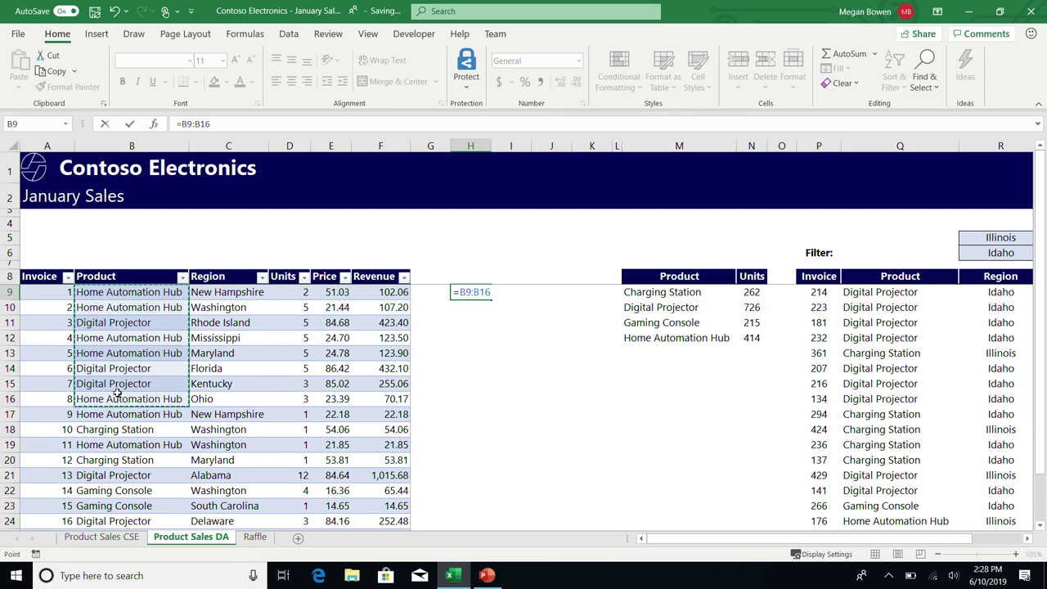
key(Return)
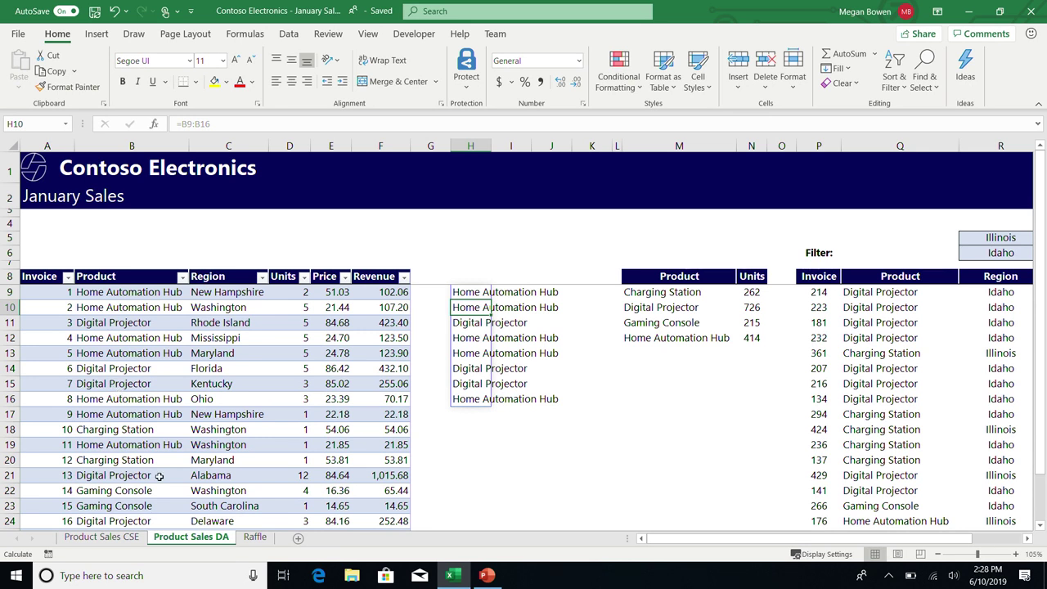
Switch back to the THR2010_McDaid presentation in PowerPoint.
click(491, 577)
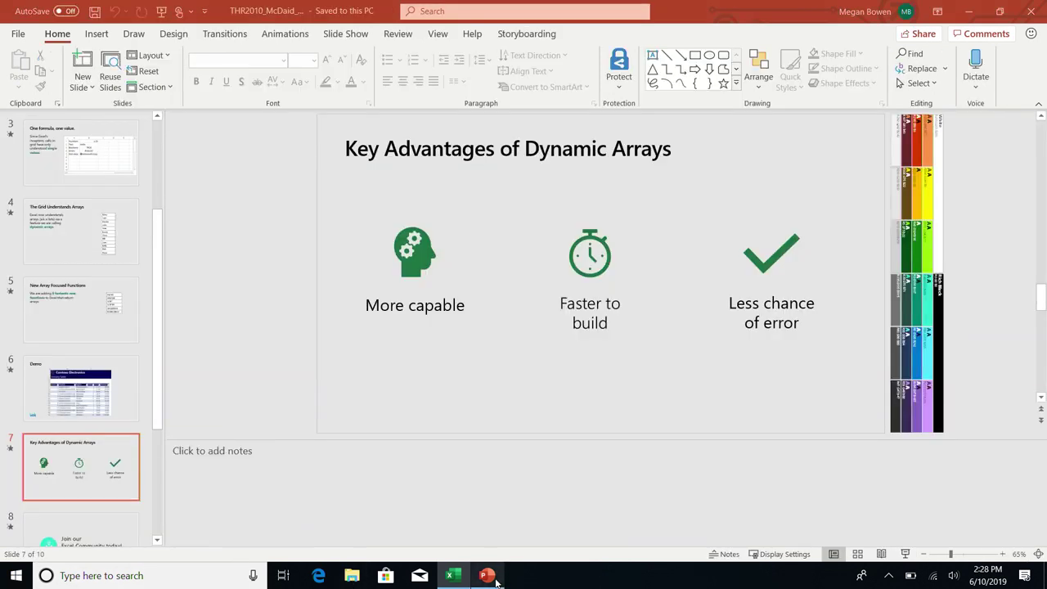